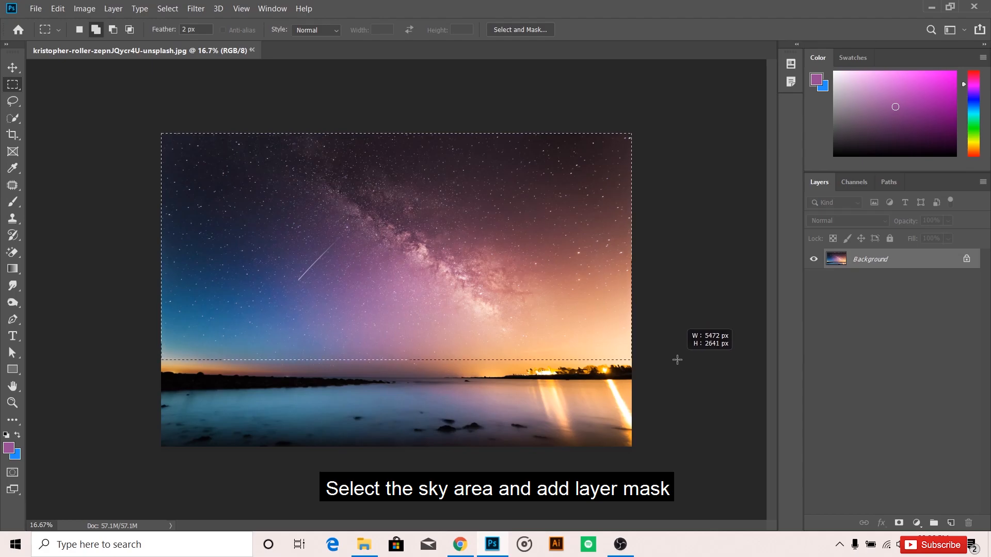
Add a layer mask to the photo so that only the selected sky area is kept.
{"action": "left_click", "coordinate": [900, 522]}
{"action": "left_click", "coordinate": [13, 68]}
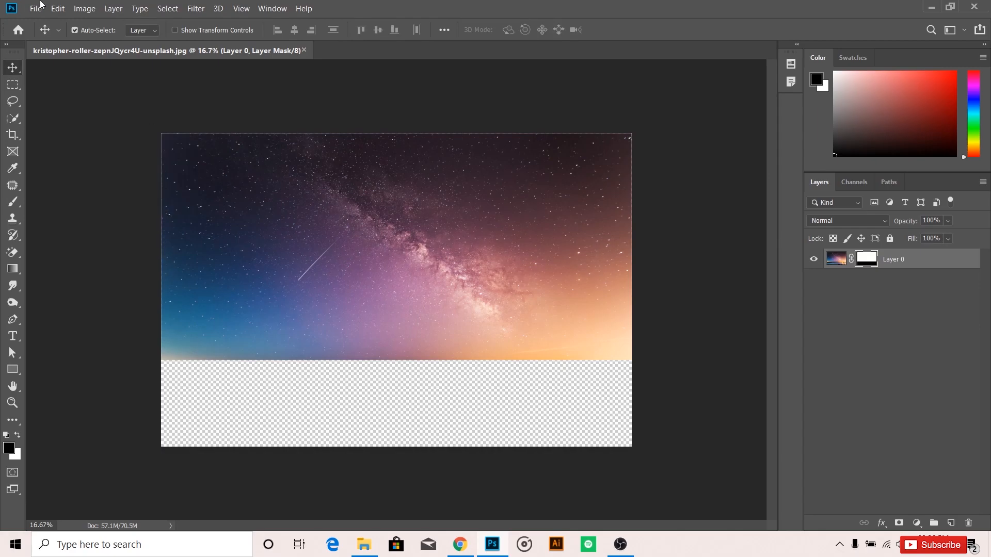
Extend the canvas height by 1000 pixels, relative to the current size, anchored at the centre.
{"action": "scroll", "coordinate": [492, 258], "scroll_direction": "down", "scroll_amount": 2}
{"action": "left_click", "coordinate": [84, 9]}
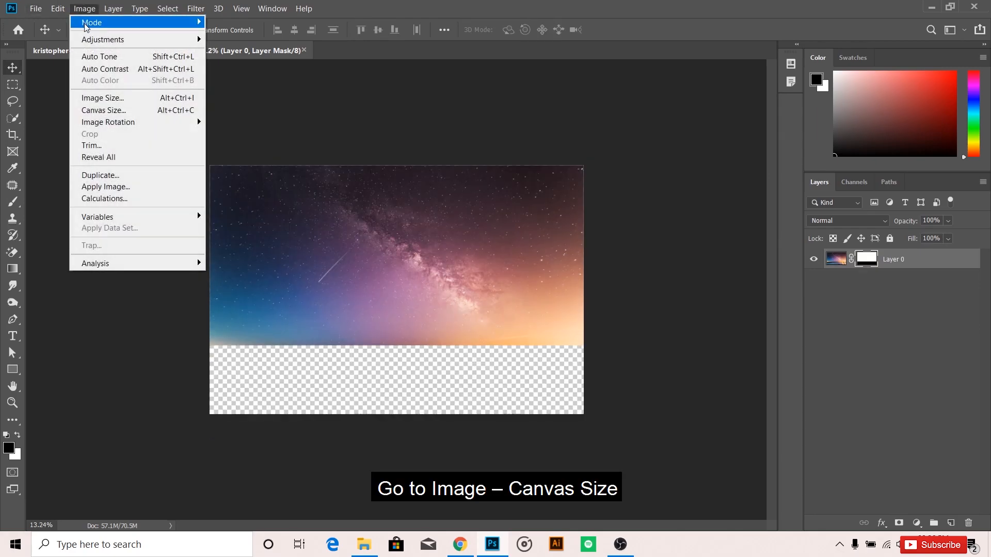
{"action": "left_click", "coordinate": [112, 110]}
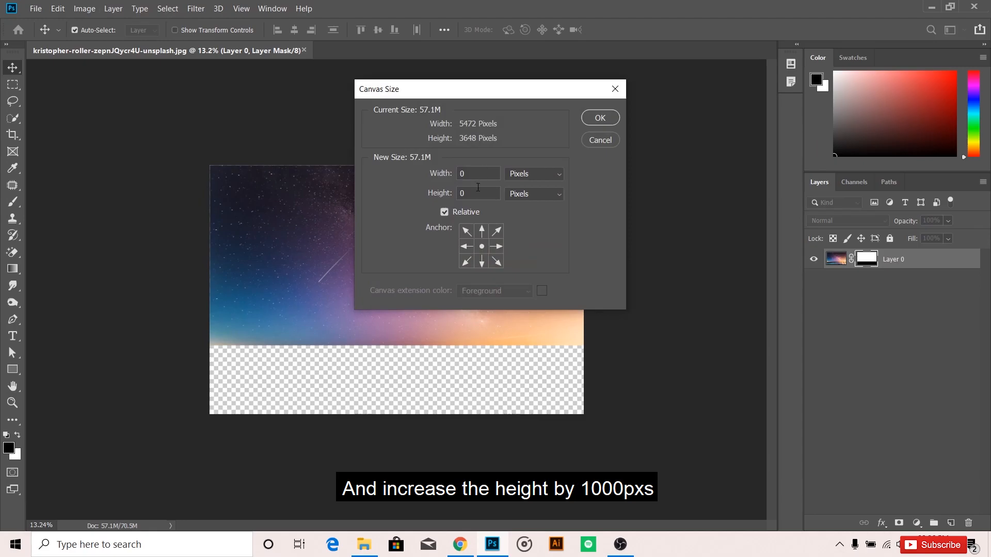
{"action": "type", "text": "1000"}
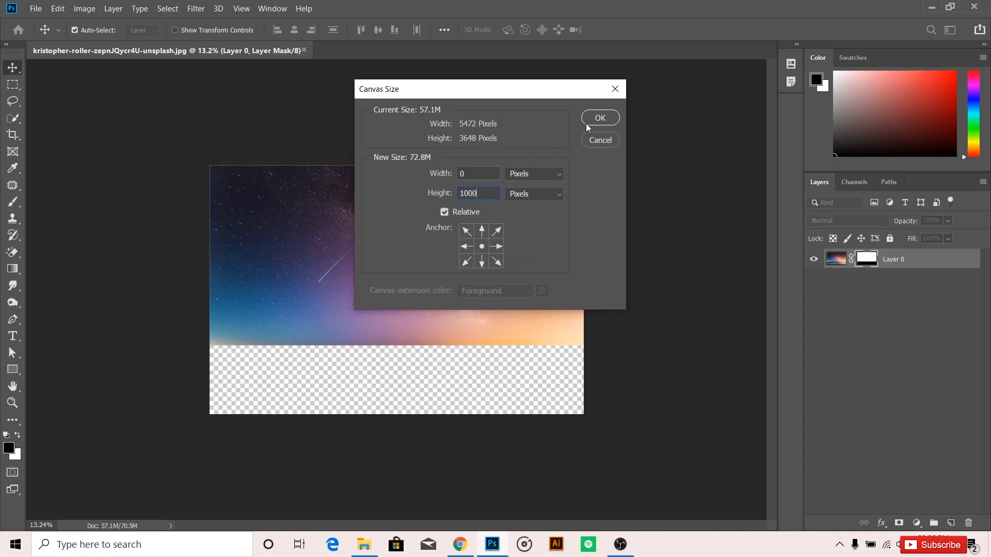
{"action": "left_click", "coordinate": [596, 119]}
Move the masked sky up to the canvas's upper edge and scale it to about 101% so it fills the width.
{"action": "left_click_drag", "start_coordinate": [479, 242], "coordinate": [478, 209]}
{"action": "key", "text": "ctrl+t"}
{"action": "left_click_drag", "start_coordinate": [583, 131], "coordinate": [585, 130]}
{"action": "left_click_drag", "start_coordinate": [534, 154], "coordinate": [532, 149]}
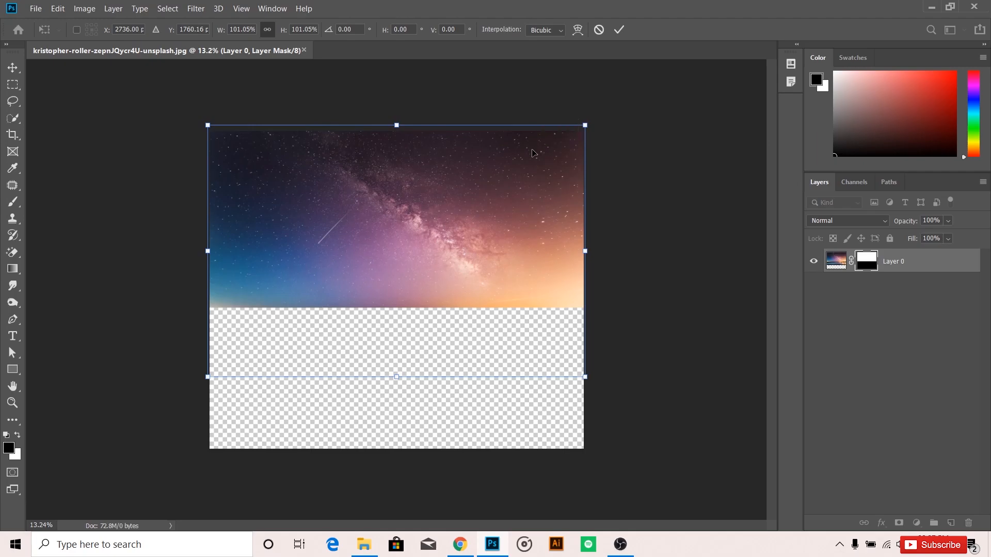
{"action": "key", "text": "Return"}
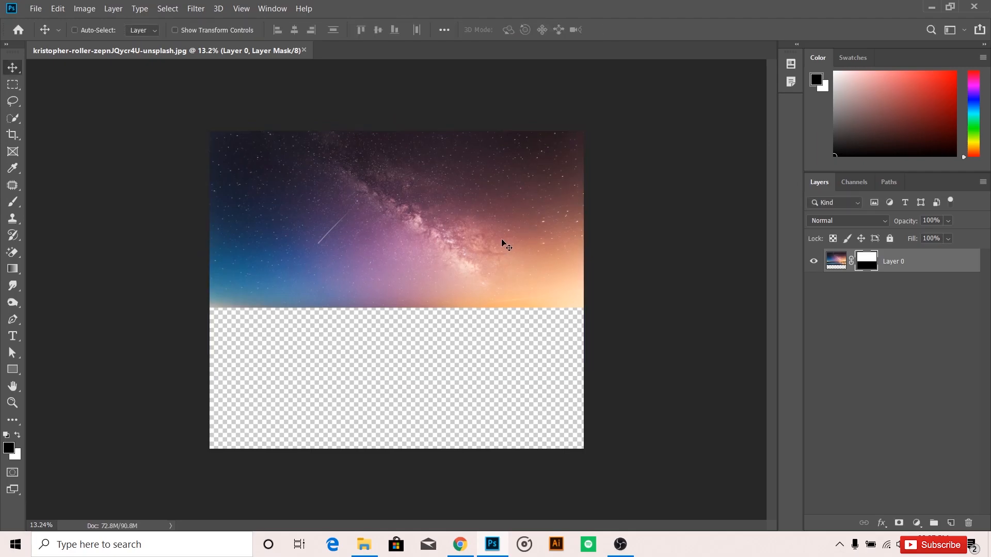
Rename the masked photo layer as sky.
{"action": "key", "text": "ctrl"}
{"action": "double_click", "coordinate": [889, 261]}
{"action": "type", "text": "sky"}
{"action": "key", "text": "Return"}
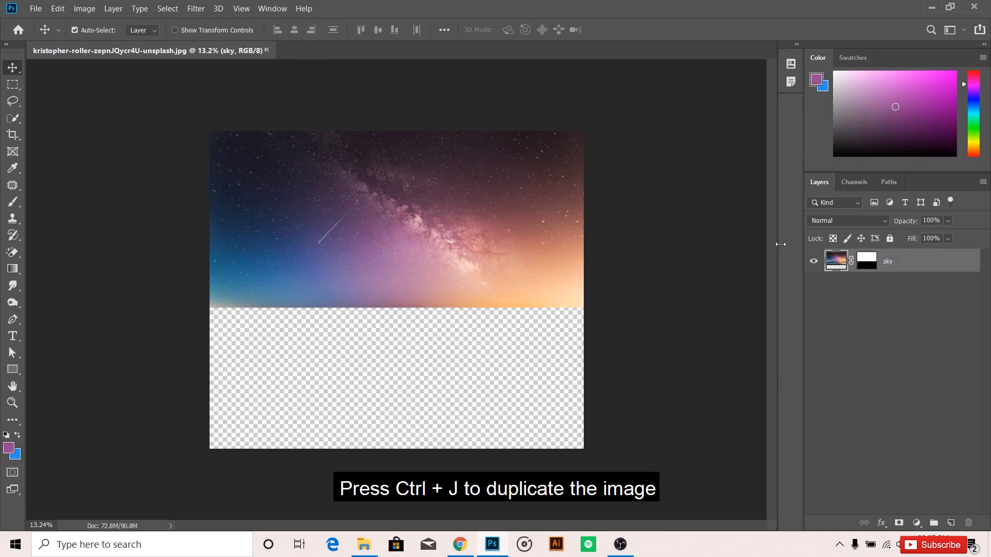
Duplicate the sky layer, flip the copy vertically and place it directly below the original as a mirror image.
{"action": "key", "text": "ctrl+j"}
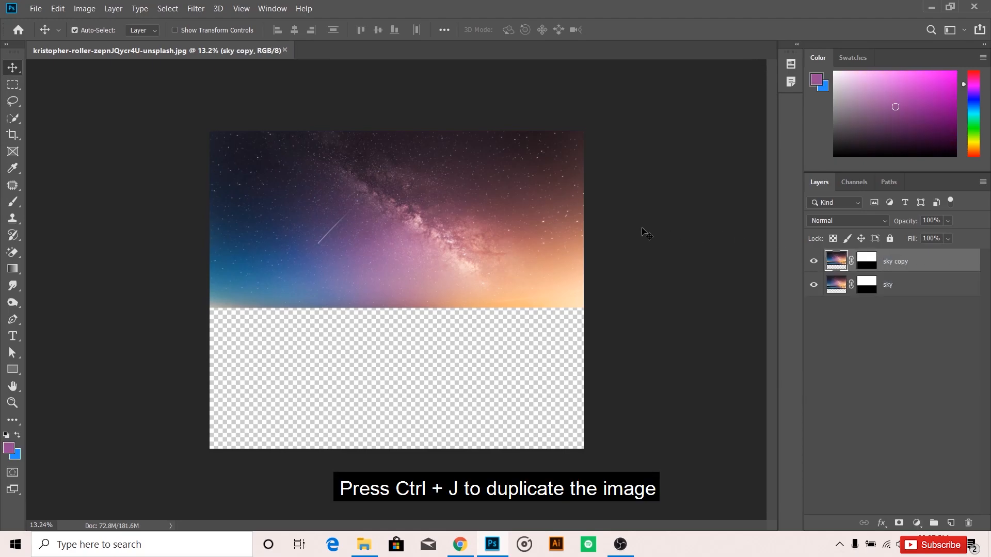
{"action": "key", "text": "ctrl+t"}
{"action": "right_click", "coordinate": [480, 228]}
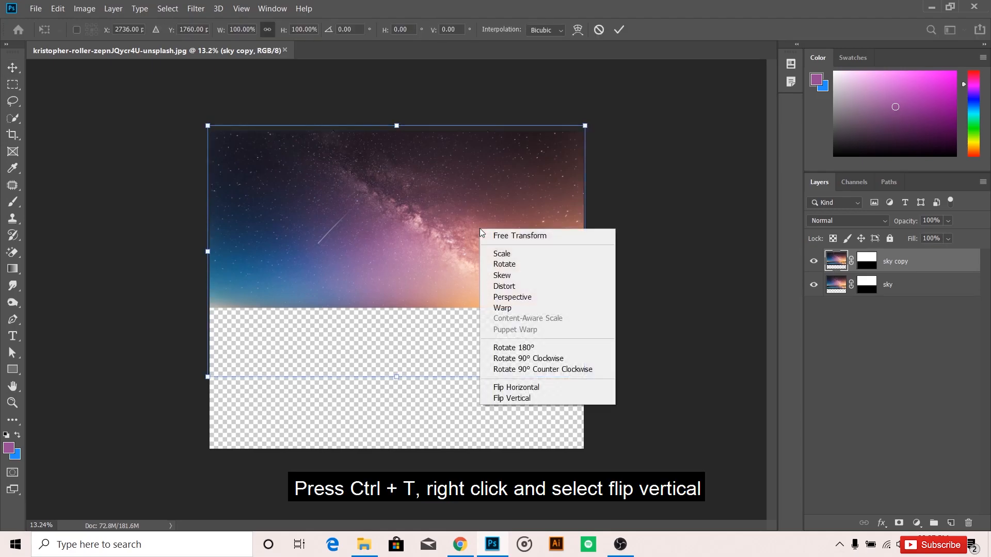
{"action": "left_click", "coordinate": [514, 400]}
{"action": "left_click_drag", "start_coordinate": [464, 256], "coordinate": [475, 363]}
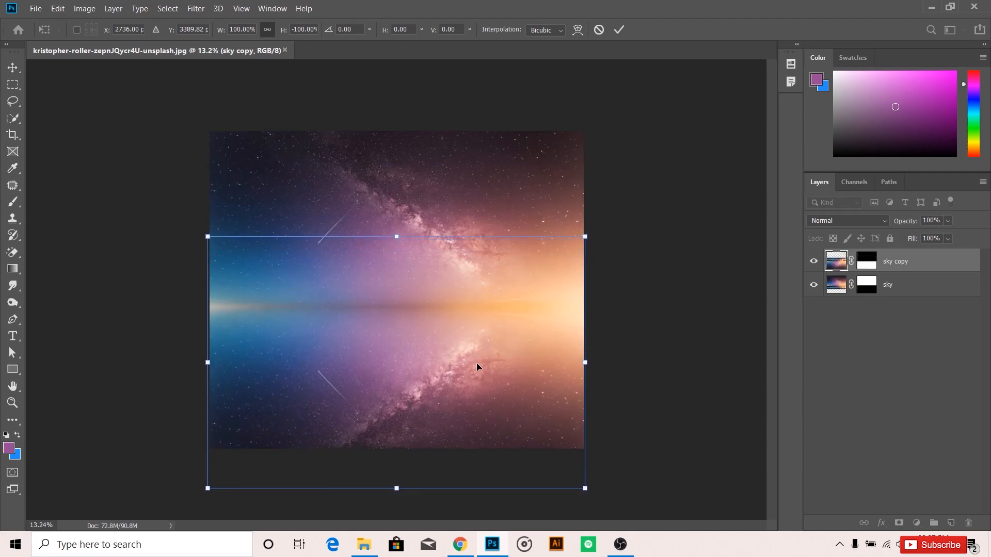
{"action": "left_click", "coordinate": [619, 30]}
Rename the flipped sky copy as sky reflection.
{"action": "double_click", "coordinate": [894, 261]}
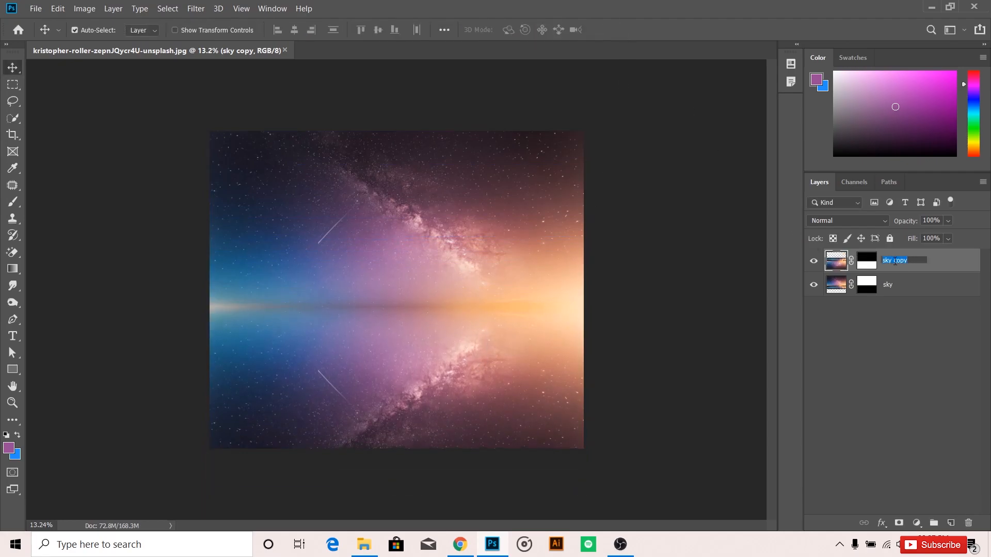
{"action": "type", "text": "re"}
{"action": "left_click", "coordinate": [932, 272]}
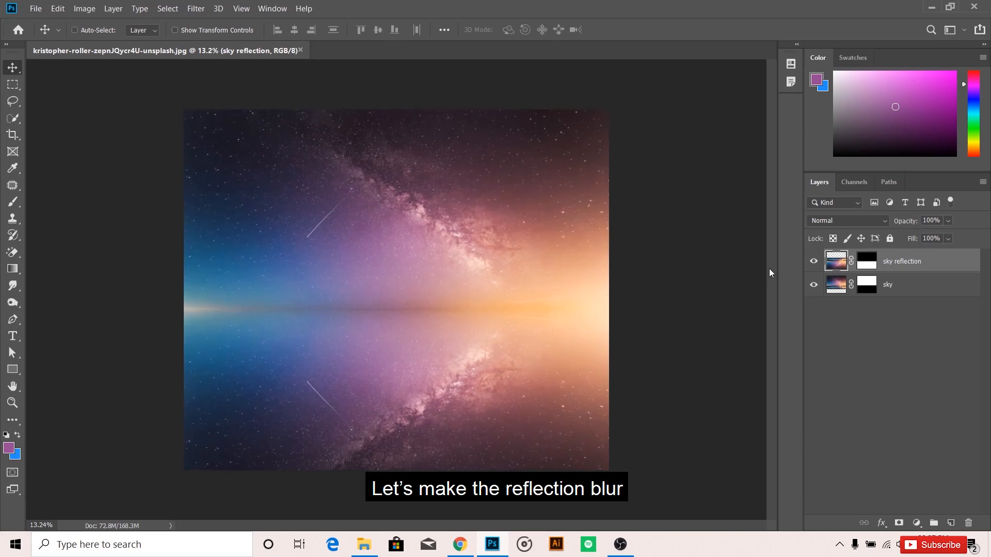
Apply a Motion Blur to the sky reflection layer with an angle of 0° and a distance of 30 pixels.
{"action": "key", "text": "ctrl+0"}
{"action": "left_click", "coordinate": [195, 11]}
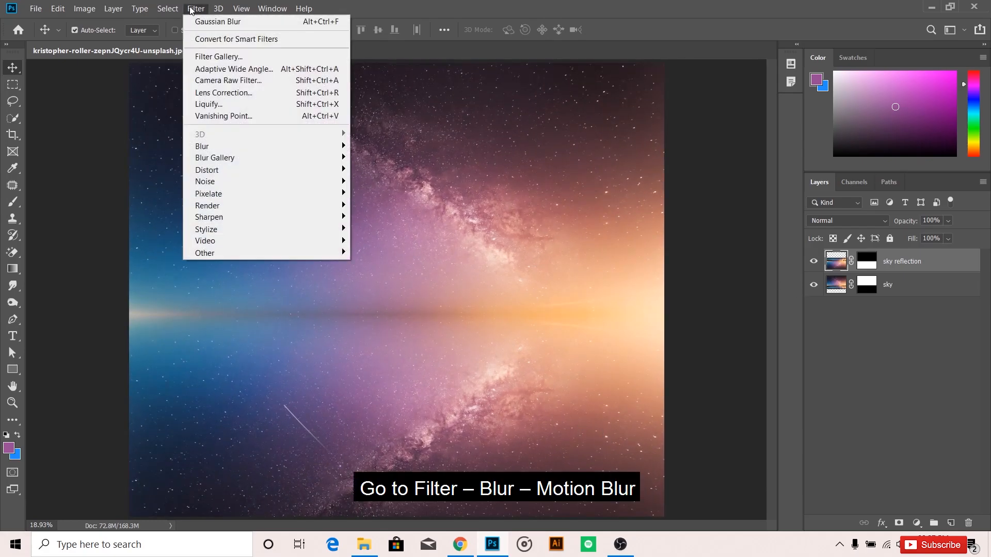
{"action": "mouse_move", "coordinate": [276, 148]}
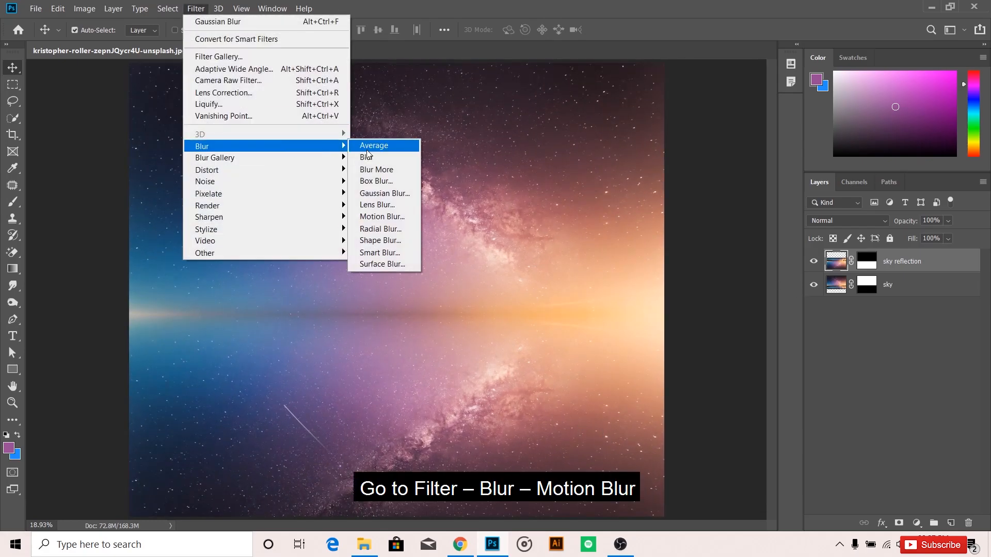
{"action": "left_click", "coordinate": [382, 217]}
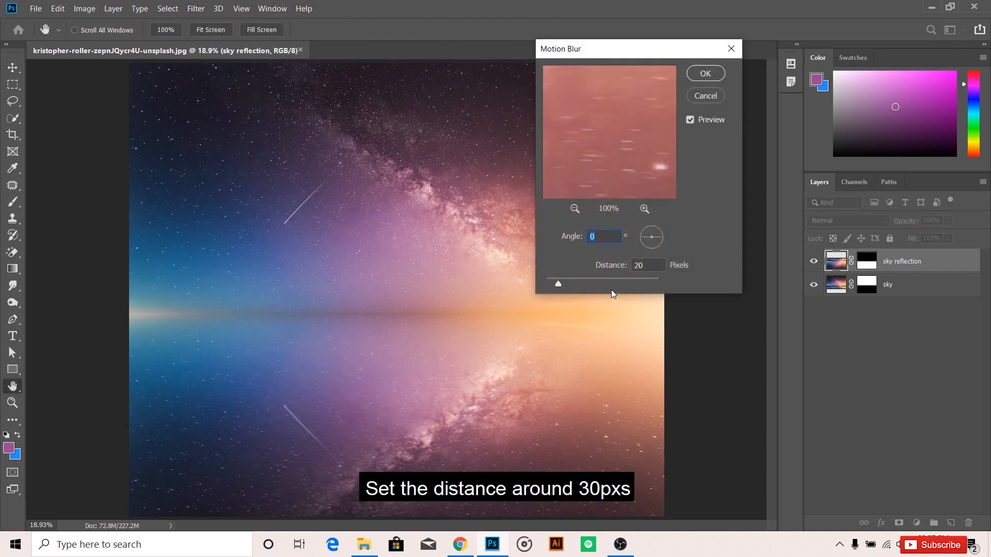
{"action": "left_click_drag", "start_coordinate": [562, 284], "coordinate": [562, 284]}
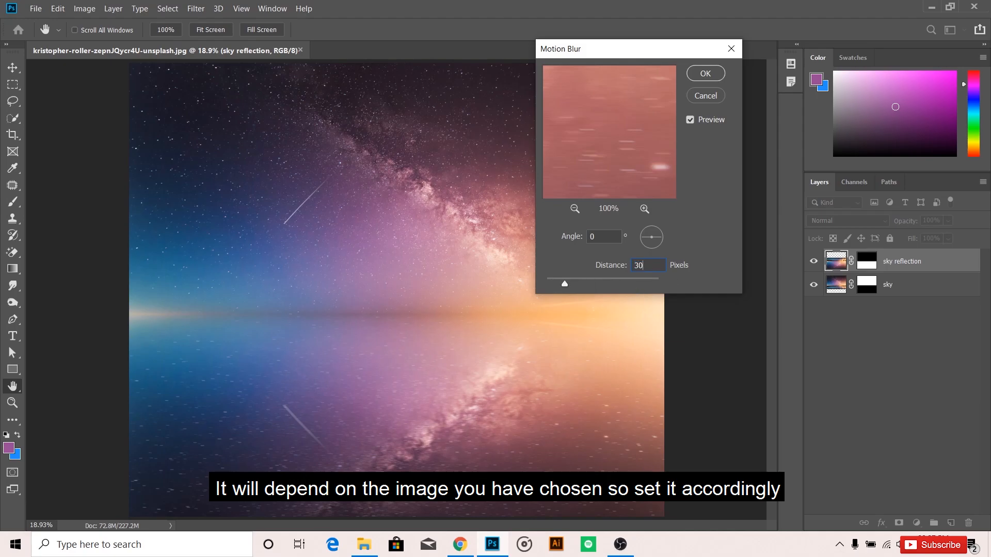
{"action": "key", "text": "Return"}
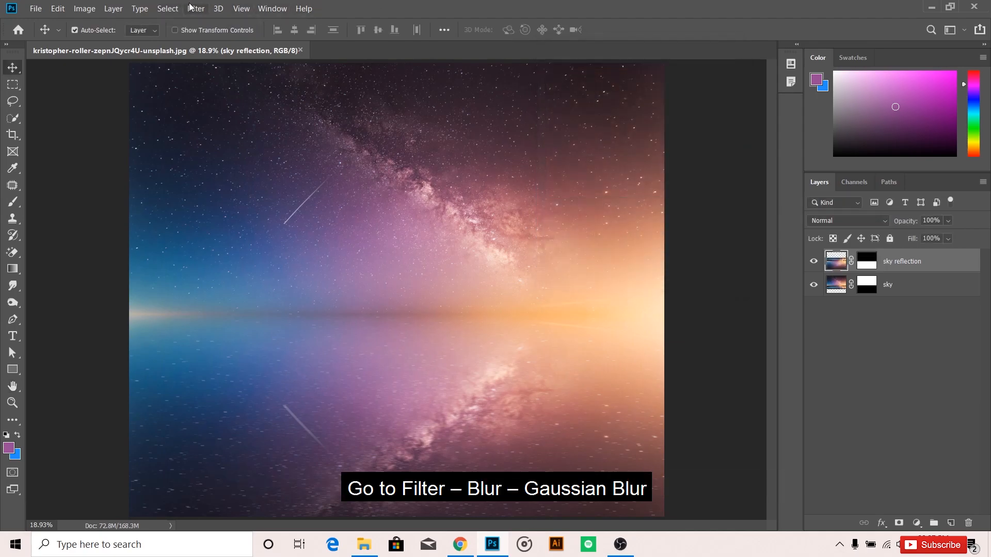
Apply a Gaussian Blur with a radius of 4 pixels to the sky reflection layer.
{"action": "left_click", "coordinate": [191, 8]}
{"action": "mouse_move", "coordinate": [319, 147]}
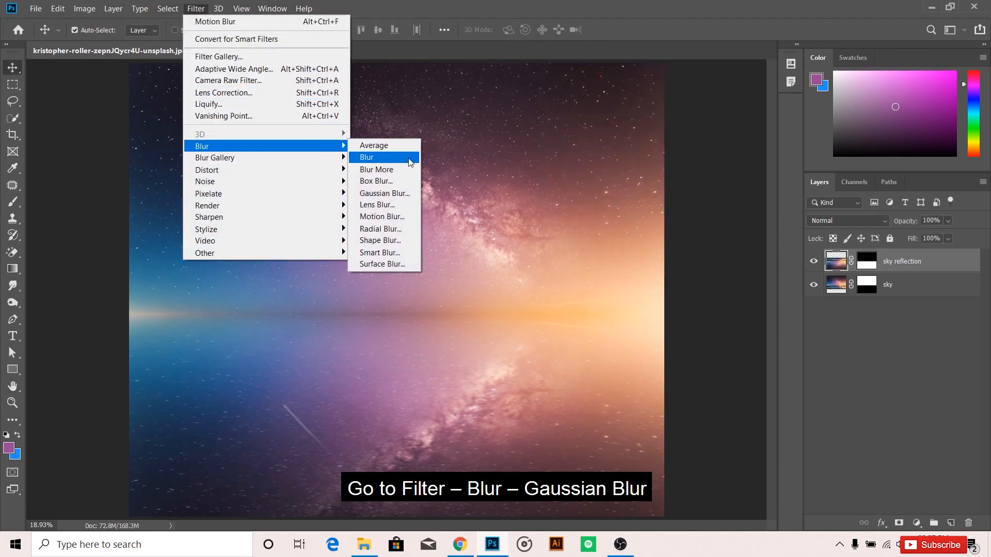
{"action": "left_click", "coordinate": [394, 192]}
{"action": "type", "text": "4"}
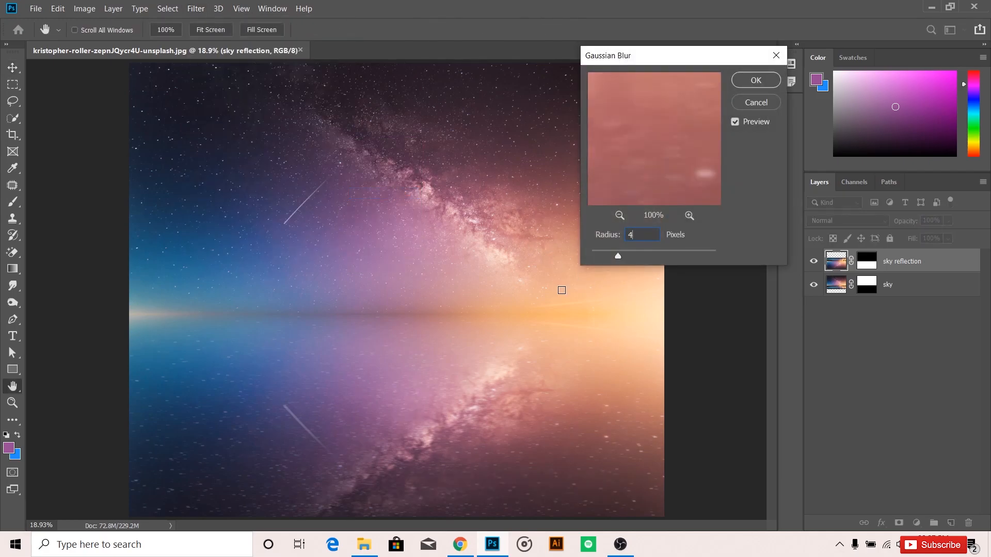
{"action": "key", "text": "Return"}
Open the photo of the abandoned desert house from the Downloads folder.
{"action": "key", "text": "v"}
{"action": "key", "text": "d"}
{"action": "left_click", "coordinate": [36, 8]}
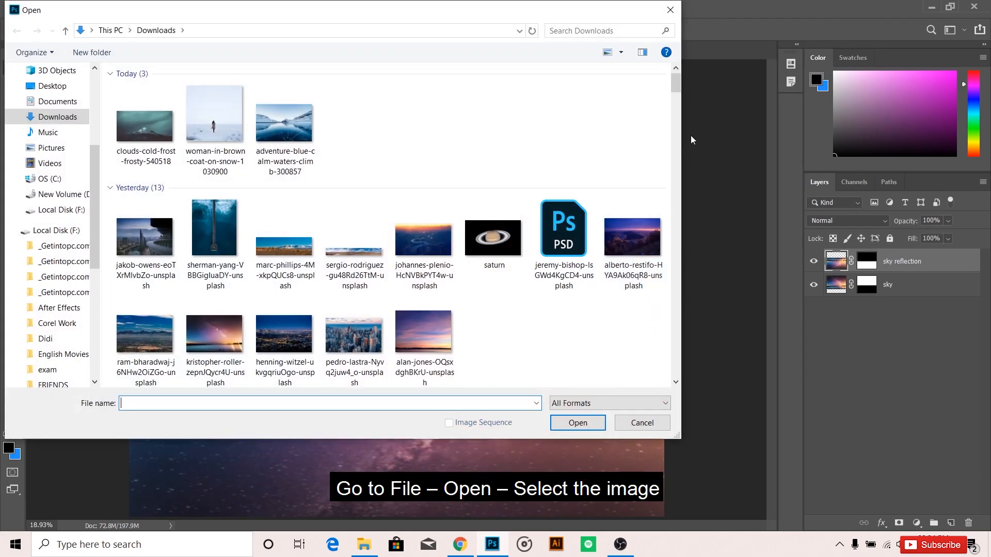
{"action": "scroll", "coordinate": [505, 274], "scroll_direction": "down", "scroll_amount": 5}
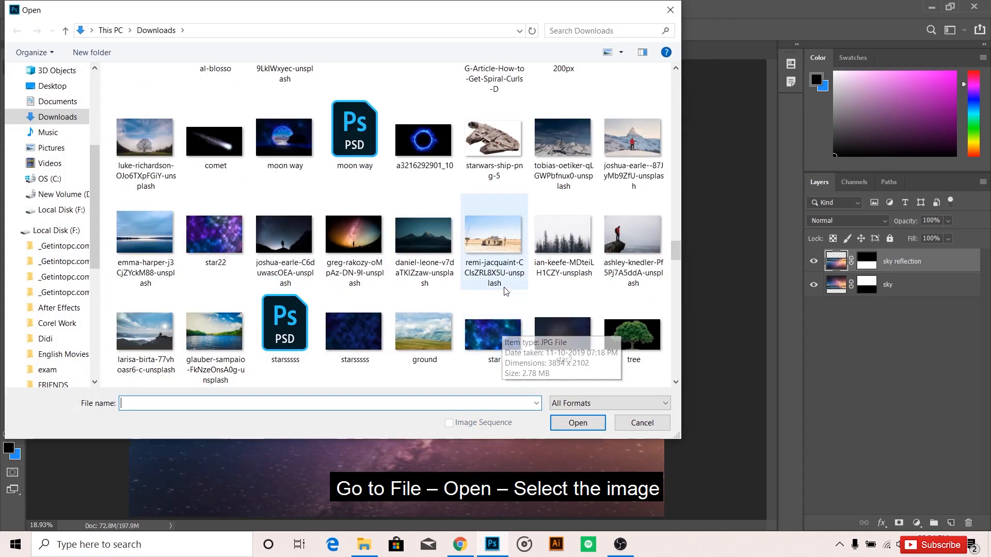
{"action": "double_click", "coordinate": [506, 274]}
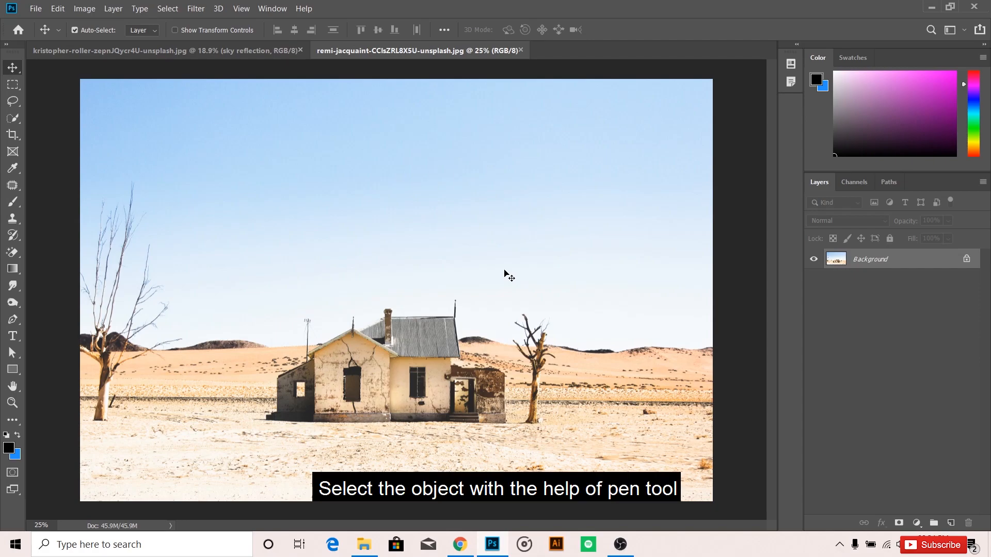
Start a Pen tool path at the house's lower-left corner, tracing up the side wall and along the lean-to roof.
{"action": "scroll", "coordinate": [403, 419], "scroll_direction": "up", "scroll_amount": 4}
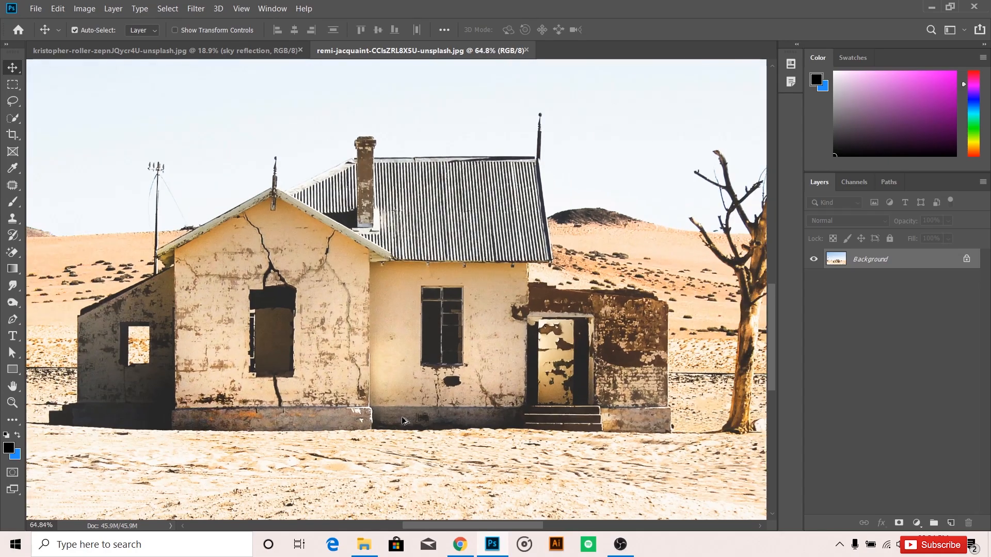
{"action": "key", "text": "p"}
{"action": "scroll", "coordinate": [109, 412], "scroll_direction": "up", "scroll_amount": 3}
{"action": "scroll", "coordinate": [48, 401], "scroll_direction": "up", "scroll_amount": 4}
{"action": "left_click", "coordinate": [145, 419]}
{"action": "left_click", "coordinate": [146, 129]}
{"action": "left_click_drag", "start_coordinate": [232, 136], "coordinate": [203, 375]}
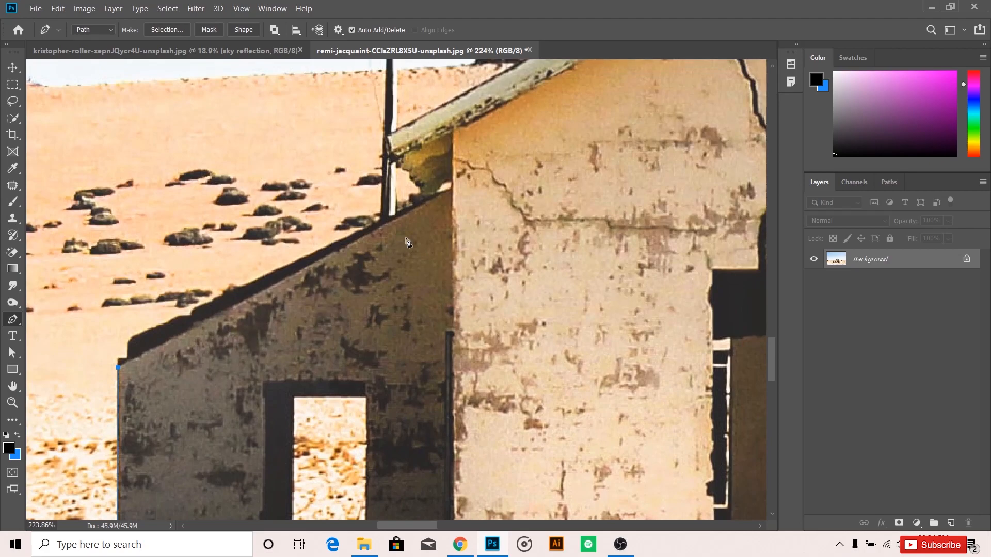
{"action": "left_click", "coordinate": [127, 357]}
{"action": "left_click", "coordinate": [129, 342]}
{"action": "left_click", "coordinate": [181, 317]}
{"action": "left_click", "coordinate": [193, 312]}
{"action": "left_click", "coordinate": [382, 220]}
Continue the path around the left eave, up the front gable's slope and around the finial at its peak.
{"action": "left_click_drag", "start_coordinate": [386, 151], "coordinate": [357, 391]}
{"action": "left_click", "coordinate": [393, 440]}
{"action": "left_click", "coordinate": [376, 413]}
{"action": "left_click", "coordinate": [368, 397]}
{"action": "left_click", "coordinate": [358, 378]}
{"action": "left_click_drag", "start_coordinate": [594, 300], "coordinate": [387, 407]}
{"action": "left_click", "coordinate": [550, 267]}
{"action": "left_click", "coordinate": [556, 225]}
{"action": "left_click", "coordinate": [561, 219]}
{"action": "left_click", "coordinate": [570, 229]}
{"action": "left_click", "coordinate": [568, 269]}
Extend the path from the gable peak along the rear roof's slope to the base of the chimney.
{"action": "left_click_drag", "start_coordinate": [441, 278], "coordinate": [250, 196]}
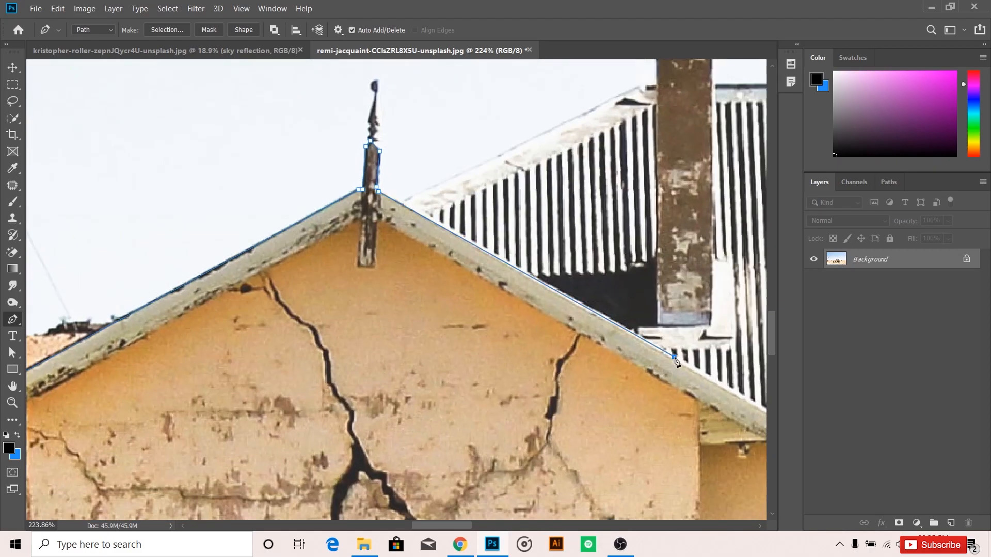
{"action": "left_click_drag", "start_coordinate": [634, 428], "coordinate": [356, 271]}
{"action": "scroll", "coordinate": [392, 282], "scroll_direction": "down", "scroll_amount": 4}
{"action": "left_click_drag", "start_coordinate": [331, 119], "coordinate": [390, 403]}
{"action": "left_click", "coordinate": [248, 349]}
{"action": "left_click", "coordinate": [426, 262]}
Trace the path up, over and down the outline of the chimney.
{"action": "left_click", "coordinate": [439, 262]}
{"action": "left_click", "coordinate": [438, 237]}
{"action": "left_click", "coordinate": [435, 214]}
{"action": "left_click", "coordinate": [480, 208]}
{"action": "left_click", "coordinate": [487, 215]}
{"action": "left_click", "coordinate": [486, 226]}
{"action": "left_click", "coordinate": [482, 233]}
{"action": "left_click", "coordinate": [481, 261]}
Continue the path along the metal roof's ridge, down its right edge and back along the eaves to the wall.
{"action": "left_click_drag", "start_coordinate": [481, 262], "coordinate": [173, 273]}
{"action": "left_click", "coordinate": [589, 271]}
{"action": "left_click", "coordinate": [593, 275]}
{"action": "left_click", "coordinate": [602, 275]}
{"action": "scroll", "coordinate": [602, 274], "scroll_direction": "down", "scroll_amount": 3}
{"action": "left_click_drag", "start_coordinate": [602, 275], "coordinate": [561, 165]}
{"action": "left_click", "coordinate": [585, 360]}
{"action": "scroll", "coordinate": [503, 348], "scroll_direction": "down", "scroll_amount": 3}
{"action": "left_click", "coordinate": [529, 358]}
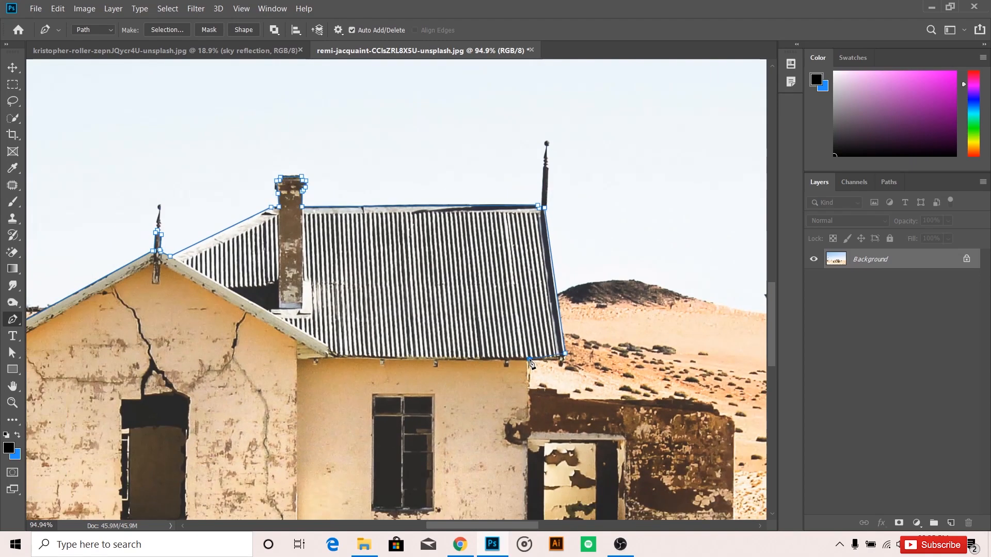
Trace the path down the main wall and along the uneven top edge of the ruined right annex.
{"action": "left_click", "coordinate": [530, 390]}
{"action": "scroll", "coordinate": [496, 342], "scroll_direction": "down", "scroll_amount": 3}
{"action": "scroll", "coordinate": [566, 413], "scroll_direction": "up", "scroll_amount": 2}
{"action": "left_click", "coordinate": [536, 375]}
{"action": "left_click", "coordinate": [536, 379]}
{"action": "left_click", "coordinate": [546, 378]}
{"action": "left_click", "coordinate": [550, 382]}
{"action": "left_click", "coordinate": [606, 385]}
Continue the path down the right annex's outer wall to the ground.
{"action": "mouse_move", "coordinate": [681, 395]}
{"action": "left_mouse_down"}
{"action": "mouse_move", "coordinate": [695, 408]}
{"action": "mouse_move", "coordinate": [657, 283]}
{"action": "left_mouse_up"}
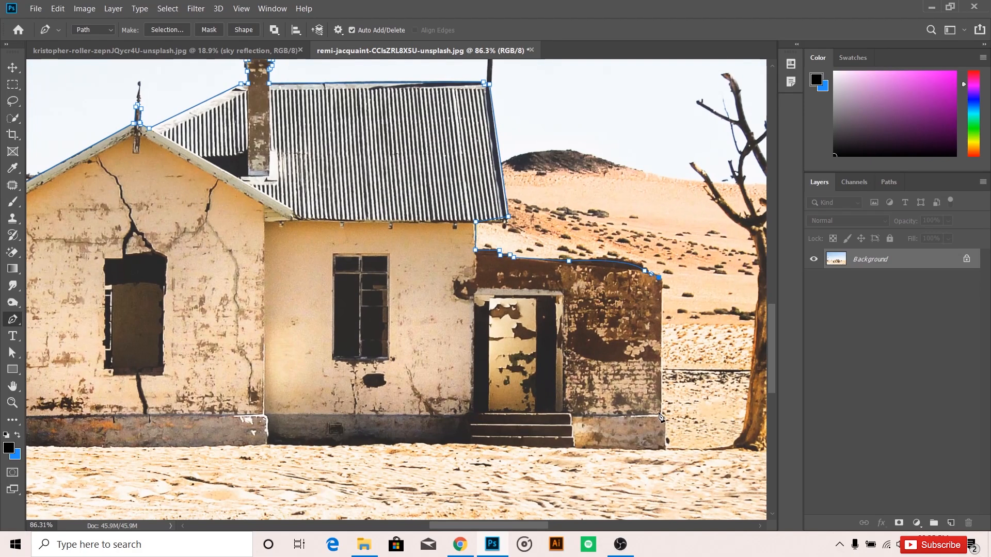
{"action": "left_click", "coordinate": [661, 413]}
{"action": "left_click", "coordinate": [665, 417]}
{"action": "left_click", "coordinate": [665, 449]}
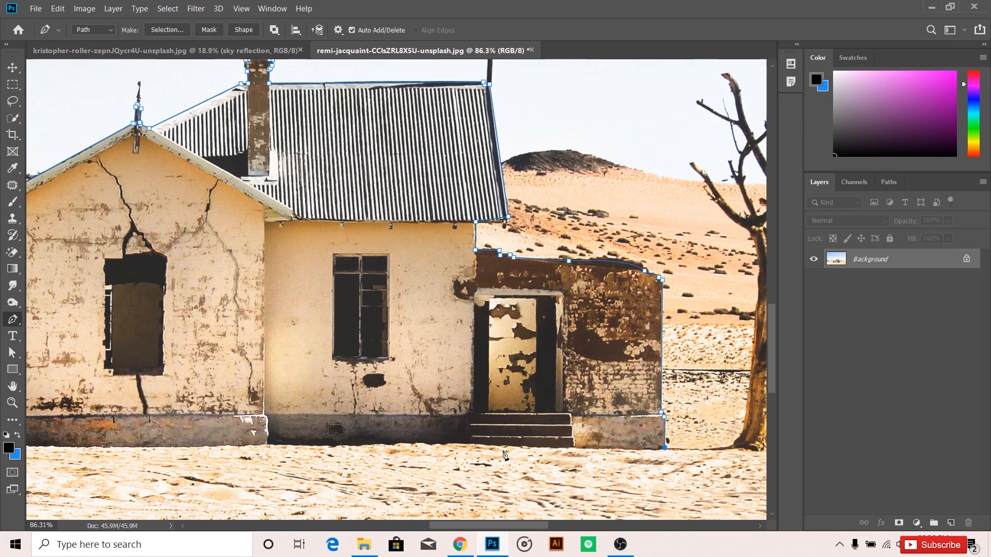
Trace the house's base line back to the lower-left corner and close the path around the house.
{"action": "left_click", "coordinate": [268, 445]}
{"action": "scroll", "coordinate": [269, 445], "scroll_direction": "down", "scroll_amount": 1}
{"action": "left_click_drag", "start_coordinate": [268, 445], "coordinate": [589, 442]}
{"action": "left_click", "coordinate": [347, 444]}
{"action": "left_click", "coordinate": [225, 437]}
{"action": "left_click", "coordinate": [232, 411]}
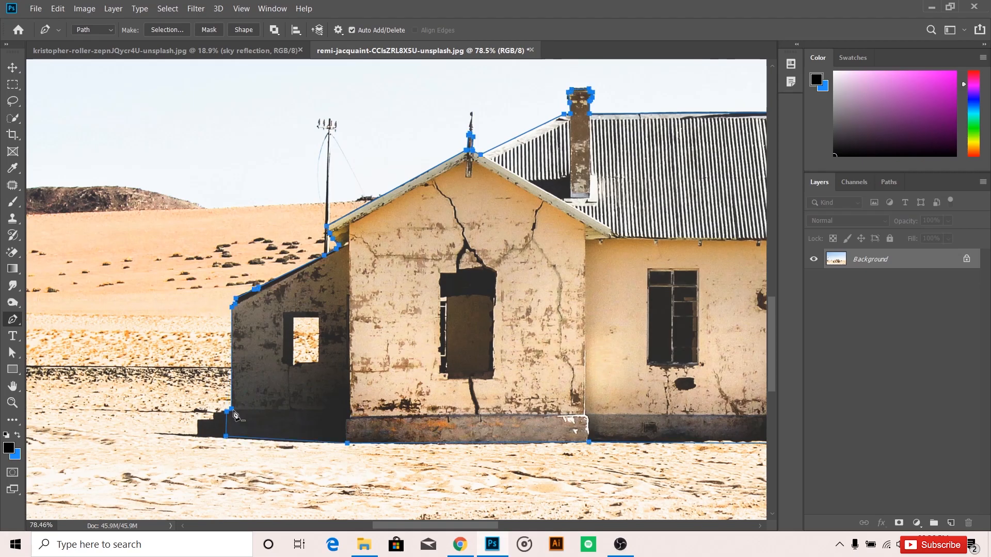
{"action": "scroll", "coordinate": [233, 413], "scroll_direction": "up", "scroll_amount": 5}
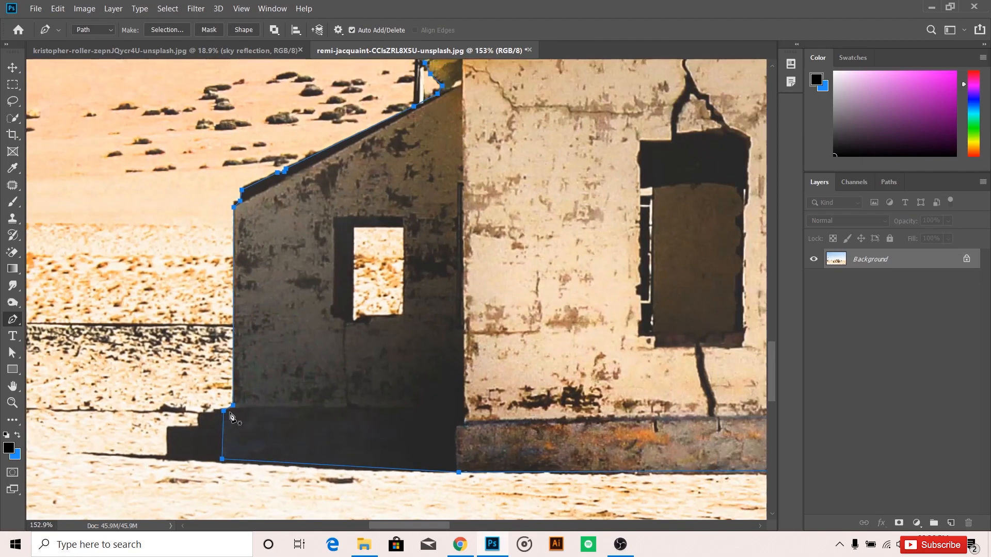
{"action": "scroll", "coordinate": [231, 417], "scroll_direction": "down", "scroll_amount": 5}
{"action": "left_click_drag", "start_coordinate": [367, 309], "coordinate": [348, 314]}
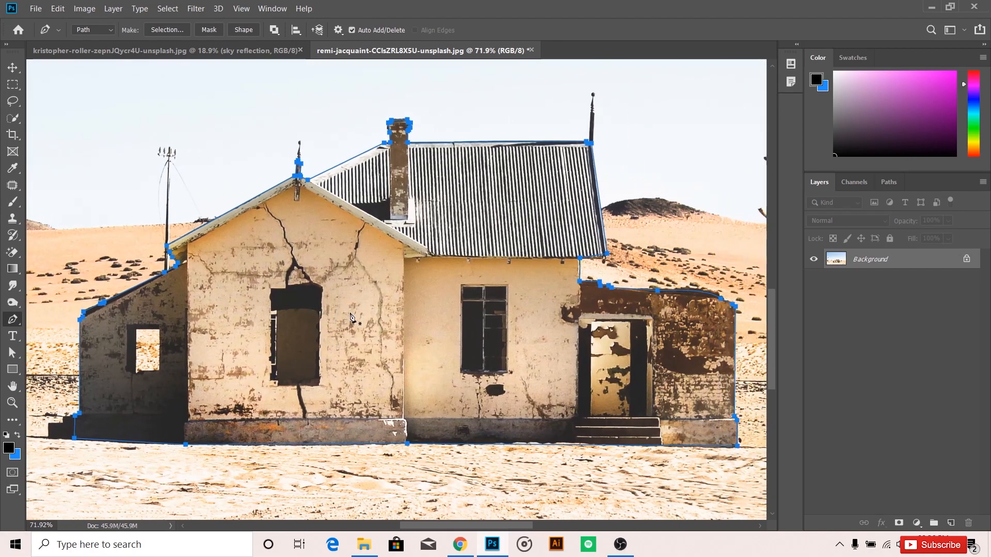
Convert the house path into a new selection with a 0.5-pixel feather and move the cutout into the middle of the sky document.
{"action": "left_click", "coordinate": [166, 30]}
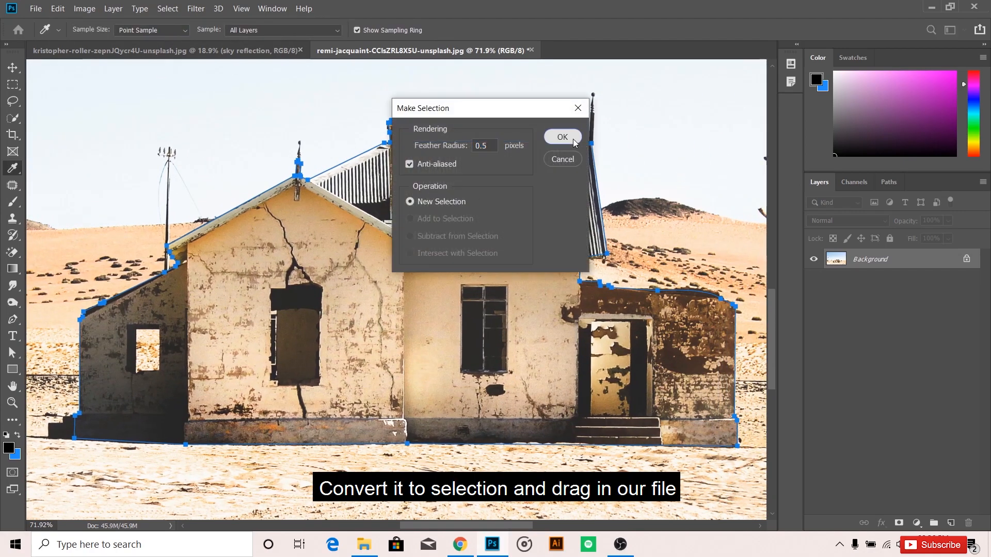
{"action": "left_click", "coordinate": [573, 140]}
{"action": "key", "text": "v"}
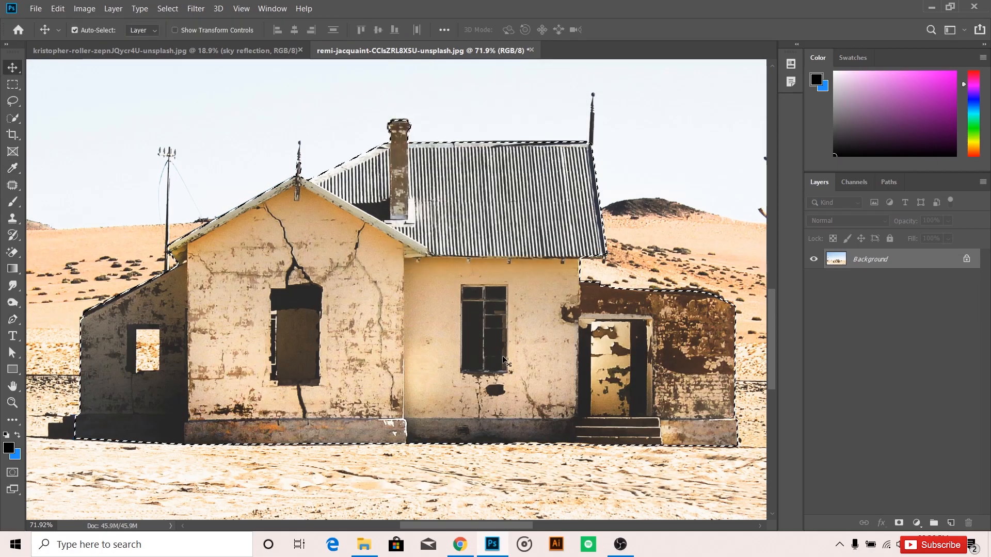
{"action": "left_click_drag", "start_coordinate": [481, 290], "coordinate": [421, 354]}
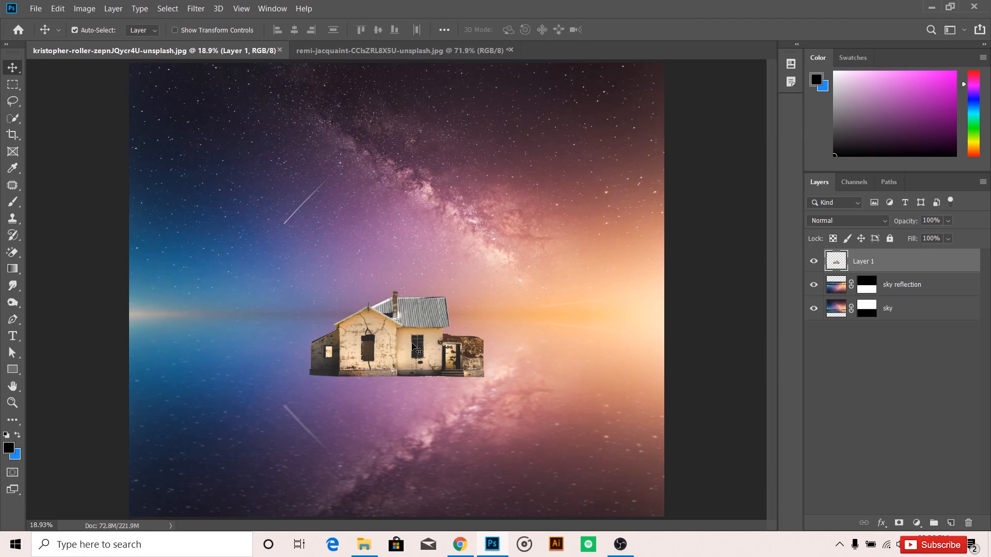
Rename the cutout's layer as house.
{"action": "double_click", "coordinate": [863, 261]}
{"action": "type", "text": "h"}
{"action": "key", "text": "Return"}
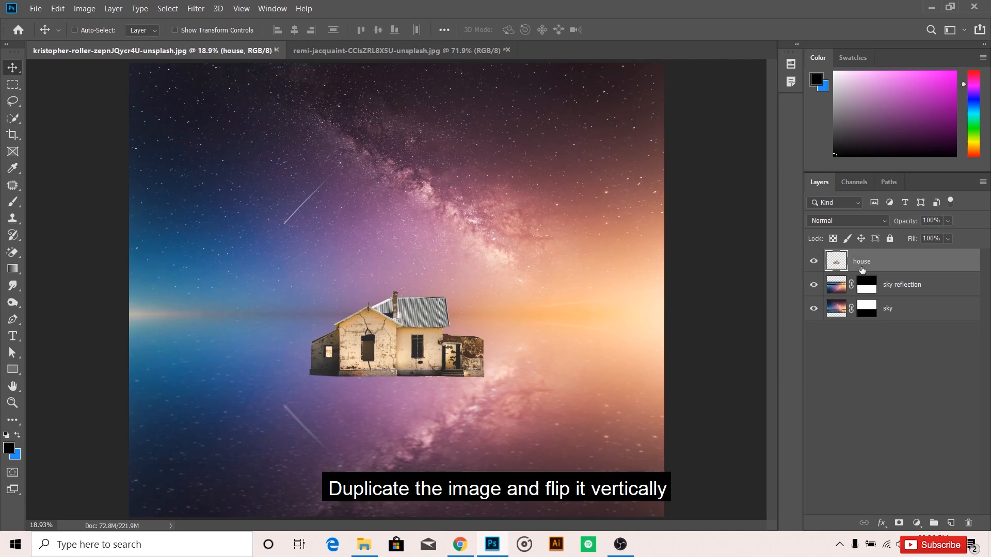
Duplicate the house layer, place the copy beneath the original and rename it house ref.
{"action": "key", "text": "ctrl+j"}
{"action": "double_click", "coordinate": [879, 259]}
{"action": "left_click_drag", "start_coordinate": [872, 261], "coordinate": [897, 289]}
{"action": "type", "text": "ref"}
{"action": "key", "text": "Return"}
Flip the house ref layer vertically and move it down so it mirrors the house from its base line.
{"action": "key", "text": "ctrl+t"}
{"action": "right_click", "coordinate": [424, 352]}
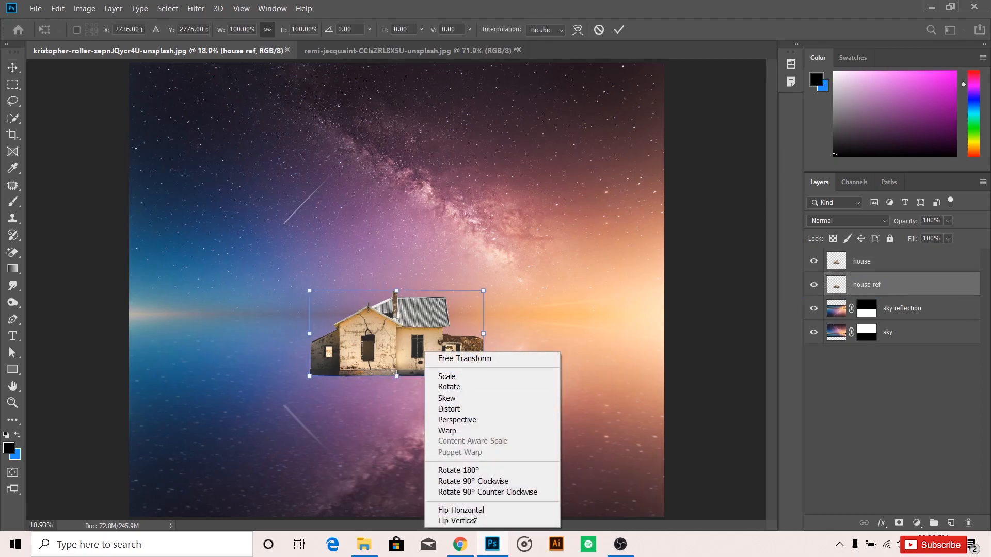
{"action": "left_click", "coordinate": [463, 521]}
{"action": "left_click_drag", "start_coordinate": [466, 308], "coordinate": [476, 390]}
{"action": "key", "text": "Return"}
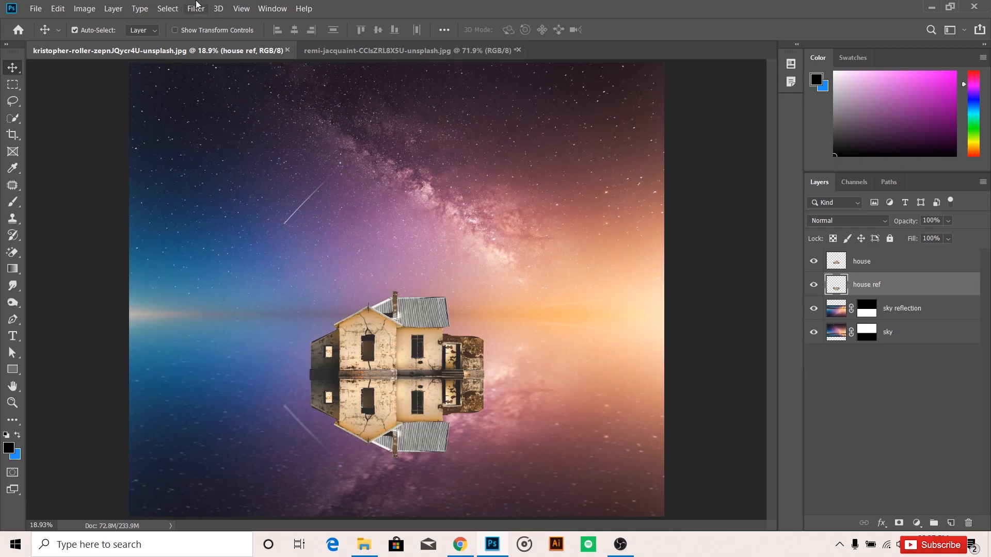
Apply a Motion Blur to the house reflection with a 0° angle and a distance of 35 pixels.
{"action": "left_click", "coordinate": [196, 8]}
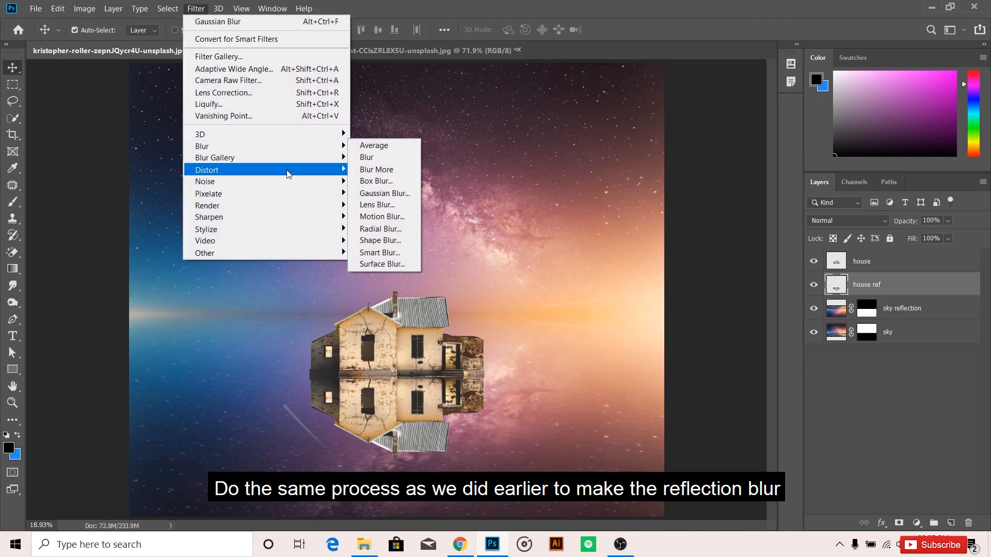
{"action": "mouse_move", "coordinate": [321, 152]}
{"action": "left_click", "coordinate": [391, 217]}
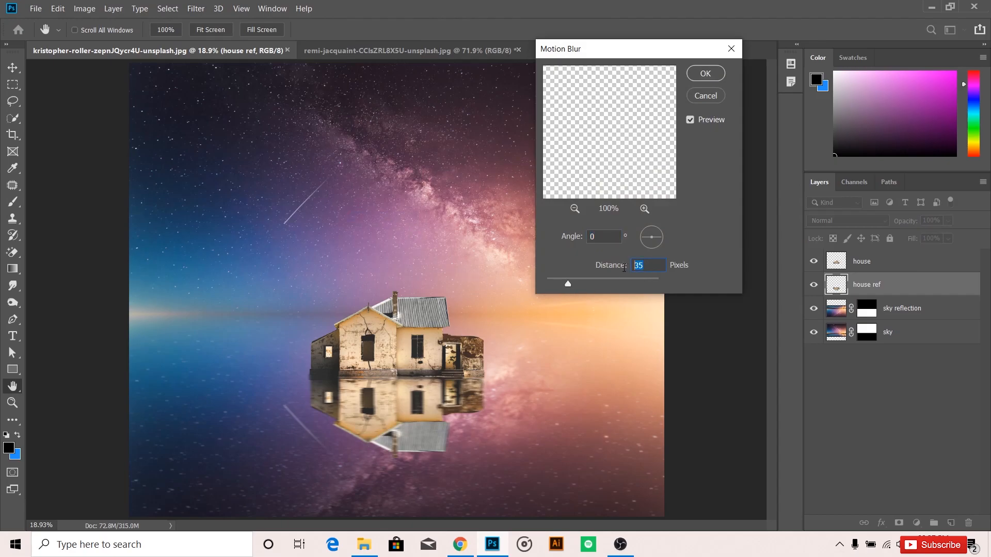
{"action": "left_click", "coordinate": [706, 73]}
Apply a Gaussian Blur with a 2-pixel radius to the house reflection.
{"action": "left_click", "coordinate": [196, 8]}
{"action": "mouse_move", "coordinate": [309, 149]}
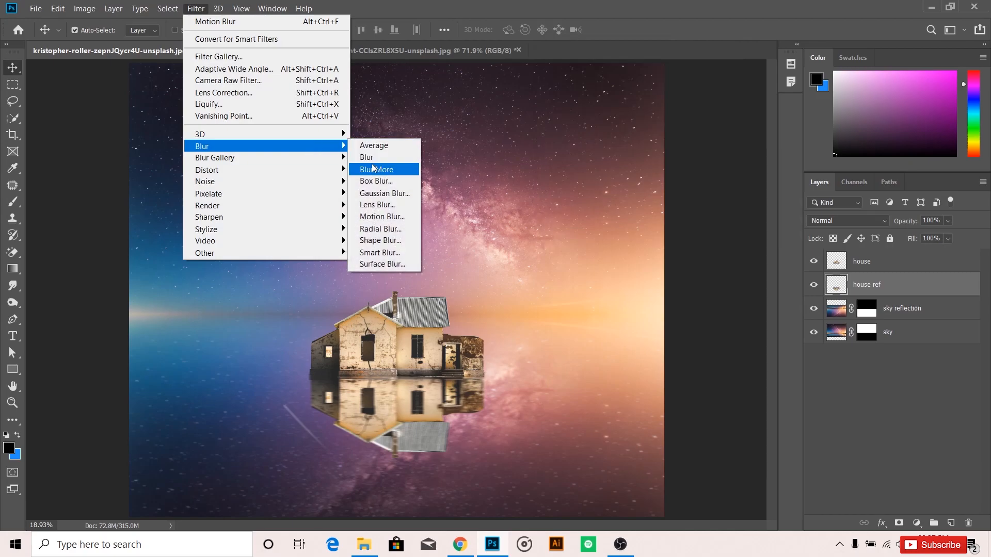
{"action": "left_click", "coordinate": [383, 193]}
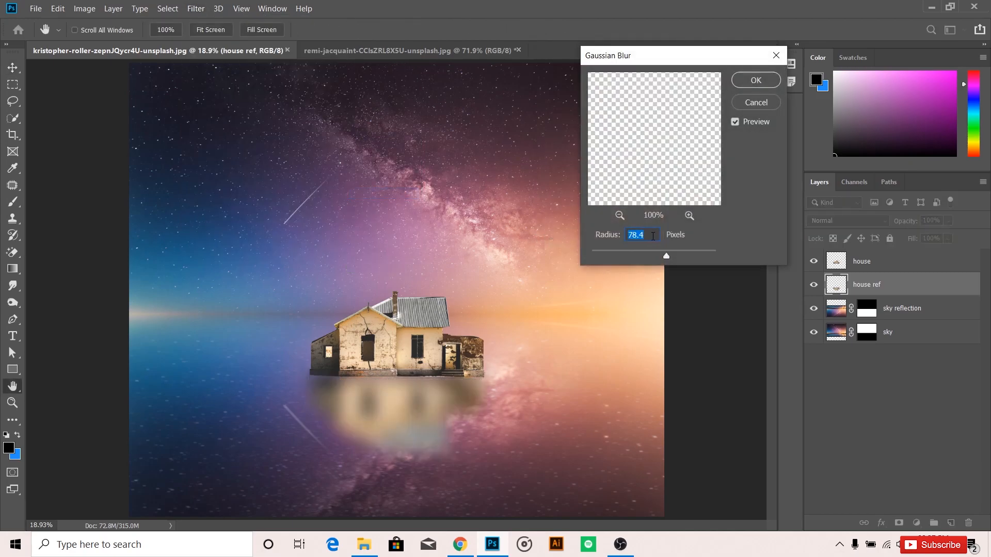
{"action": "type", "text": "2"}
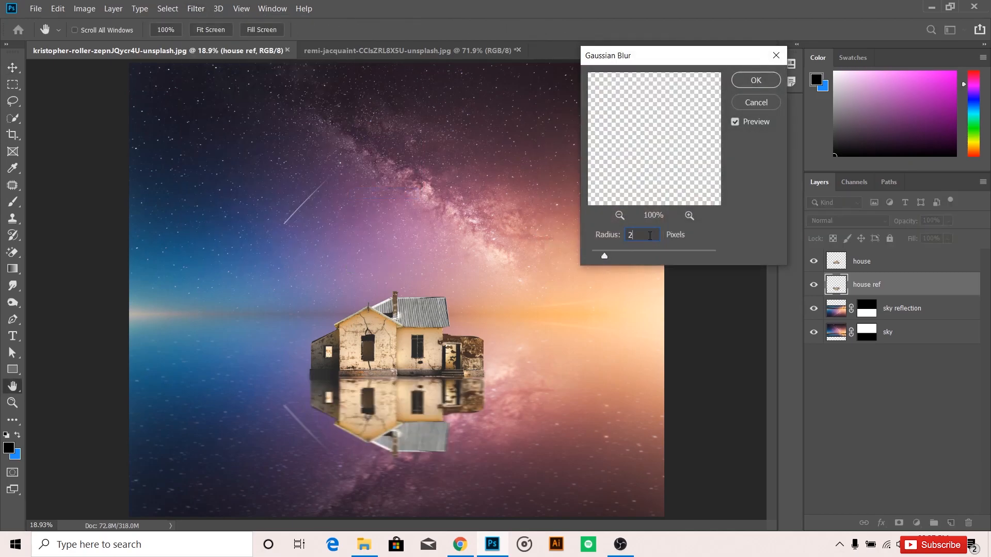
{"action": "key", "text": "Return"}
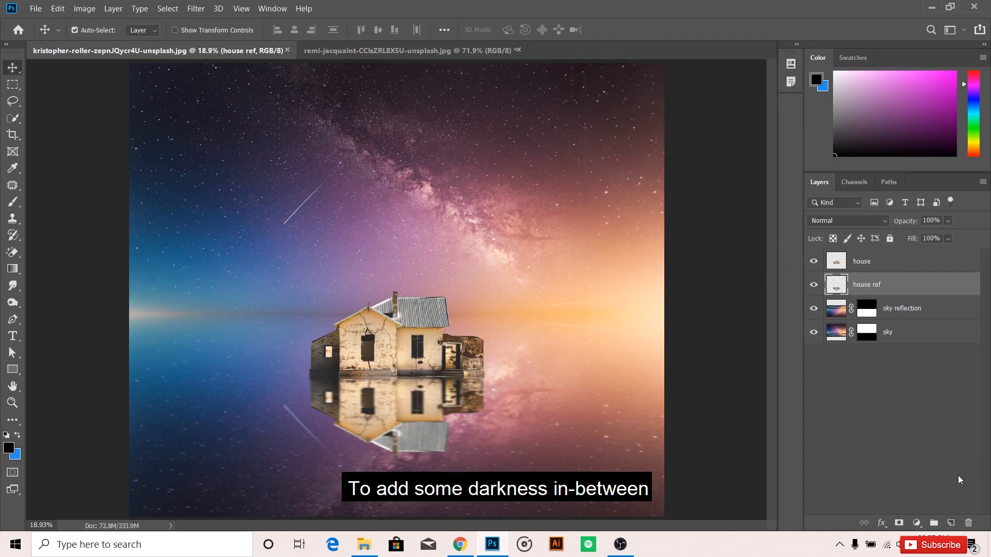
Add a new layer clipped to house ref and brush black along the seam between the house and its reflection.
{"action": "left_click", "coordinate": [950, 522]}
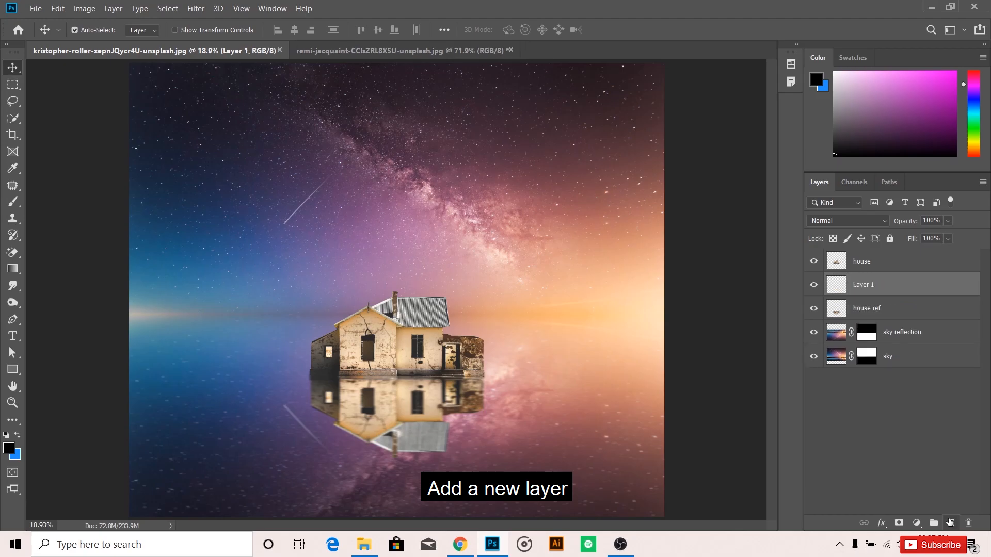
{"action": "key", "text": "b"}
{"action": "right_click", "coordinate": [866, 294]}
{"action": "left_click", "coordinate": [762, 236]}
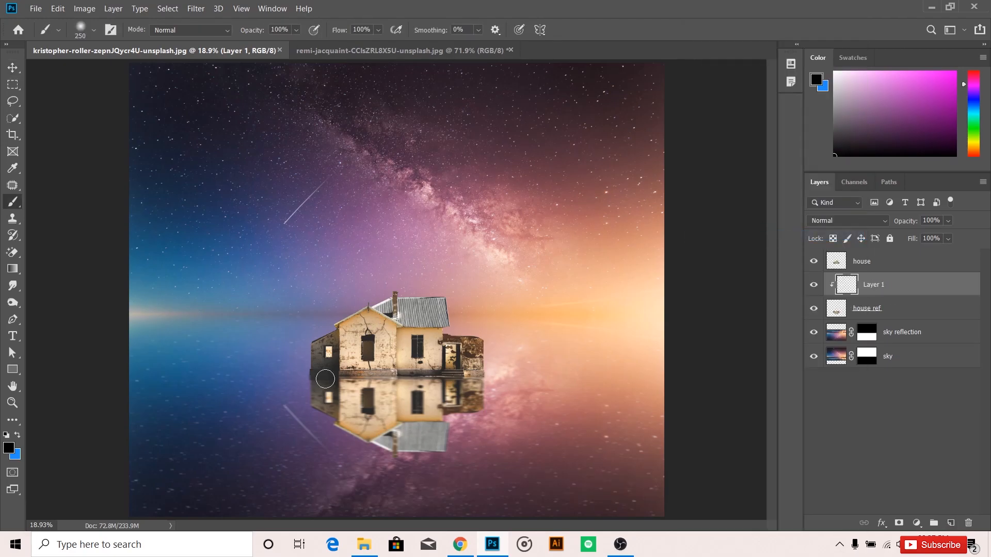
{"action": "left_click_drag", "start_coordinate": [311, 372], "coordinate": [495, 371]}
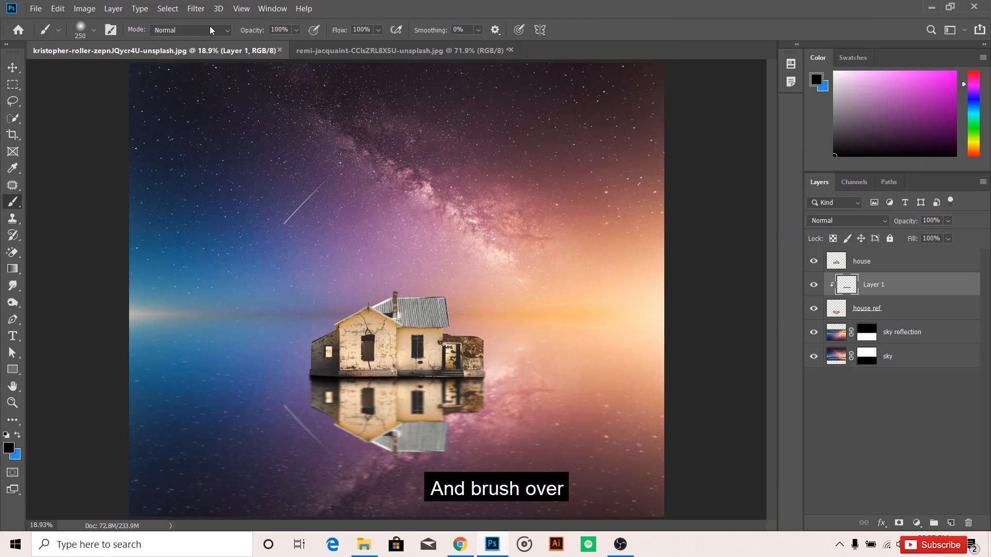
Soften the painted black shadow with a Gaussian Blur of 50 pixels.
{"action": "left_click", "coordinate": [193, 9]}
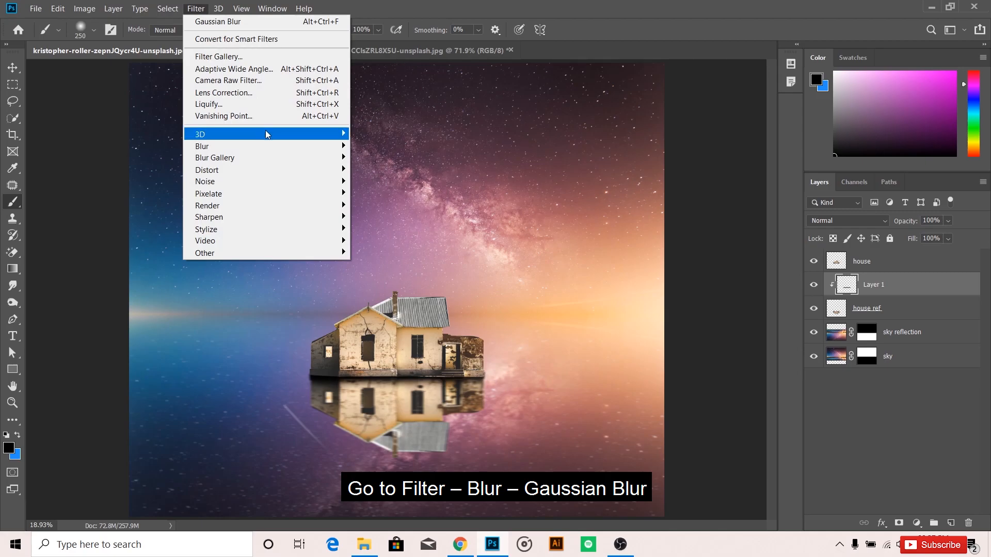
{"action": "mouse_move", "coordinate": [274, 144]}
{"action": "left_click", "coordinate": [383, 193]}
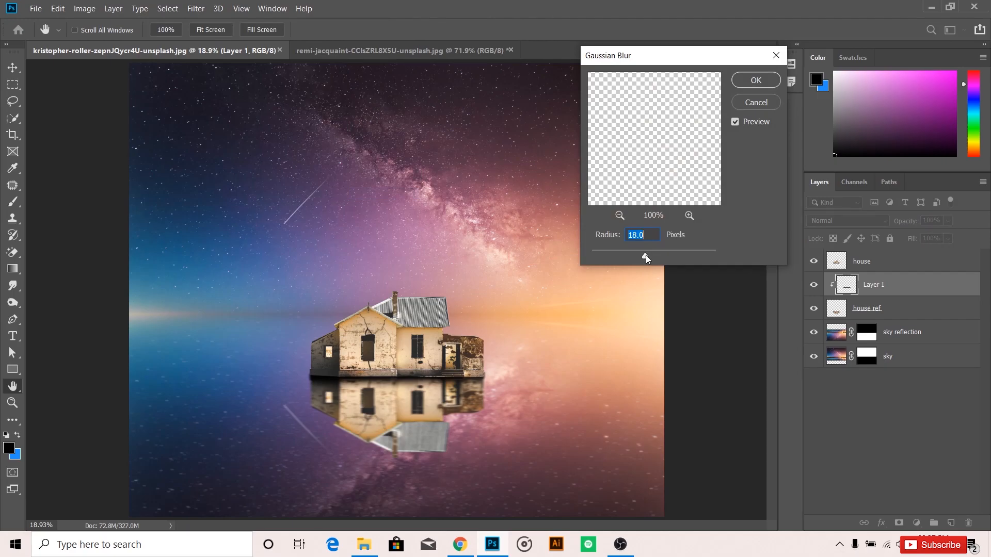
{"action": "left_click_drag", "start_coordinate": [645, 255], "coordinate": [673, 256]}
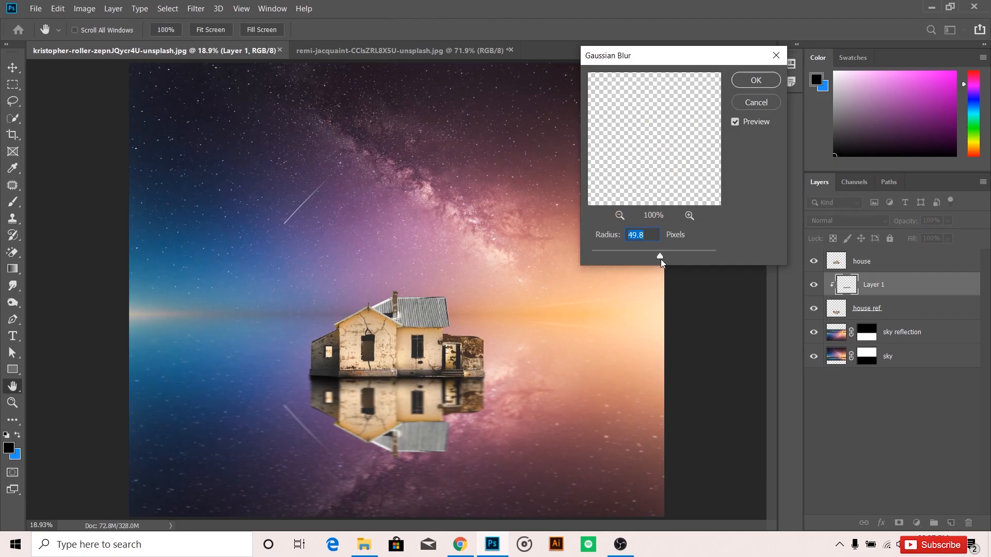
{"action": "type", "text": "50"}
{"action": "key", "text": "Return"}
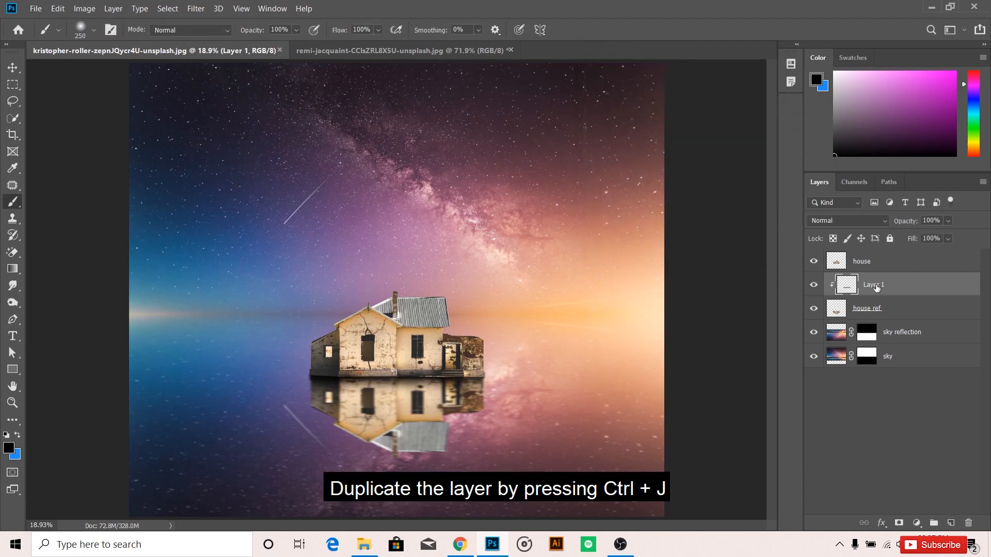
Duplicate the shadow layer, place the copy above house, clip it to the house and lower its opacity to 63%.
{"action": "key", "text": "ctrl+j"}
{"action": "left_click_drag", "start_coordinate": [885, 286], "coordinate": [895, 264]}
{"action": "right_click", "coordinate": [892, 263]}
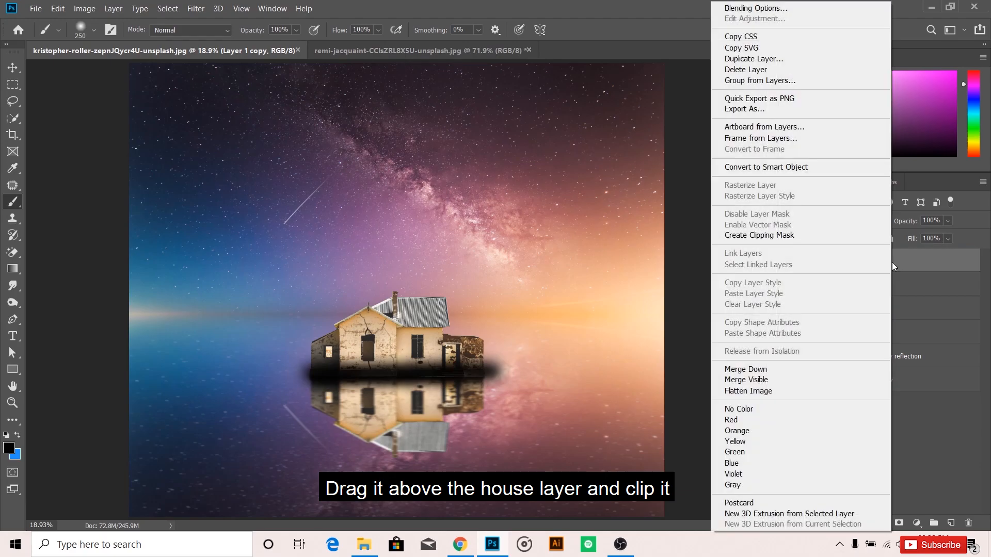
{"action": "left_click", "coordinate": [826, 235]}
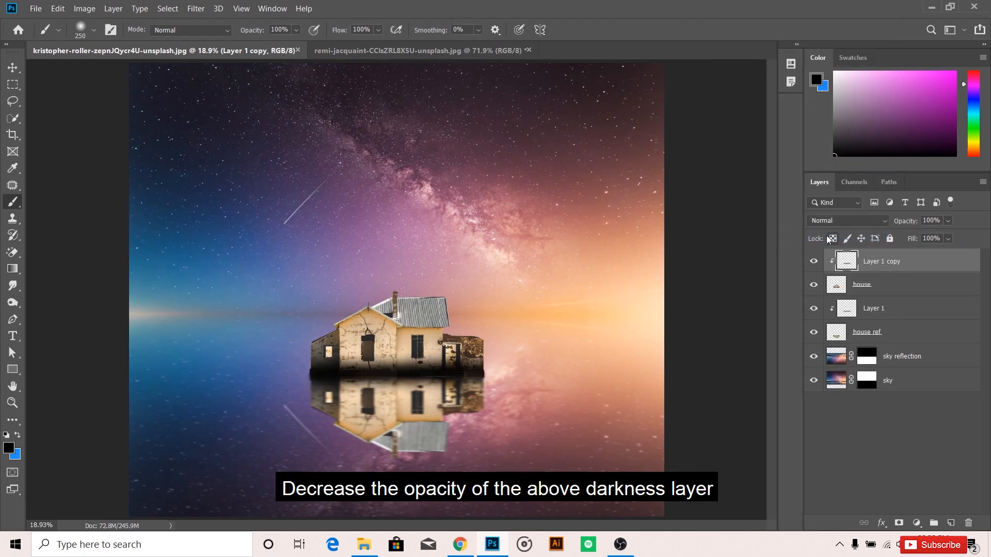
{"action": "left_click_drag", "start_coordinate": [948, 220], "coordinate": [945, 233]}
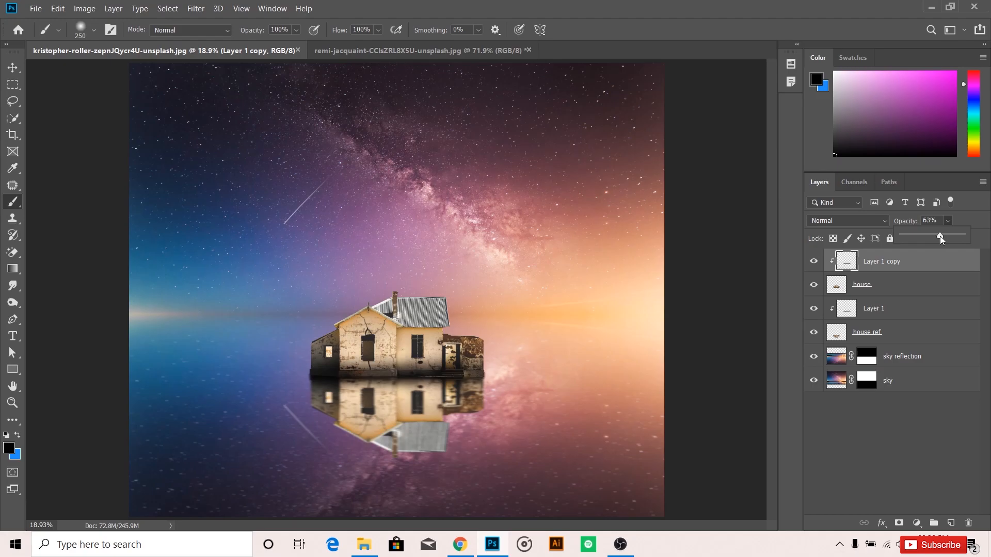
{"action": "left_click", "coordinate": [922, 444]}
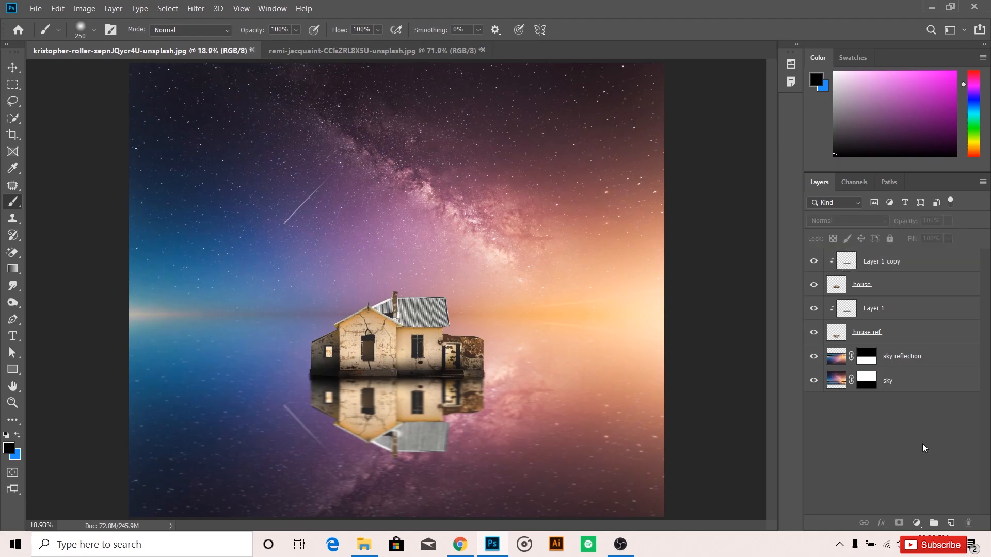
Add a Levels adjustment clipped to the house layer and raise its black input level to 67.
{"action": "left_click", "coordinate": [913, 294]}
{"action": "left_click", "coordinate": [917, 523]}
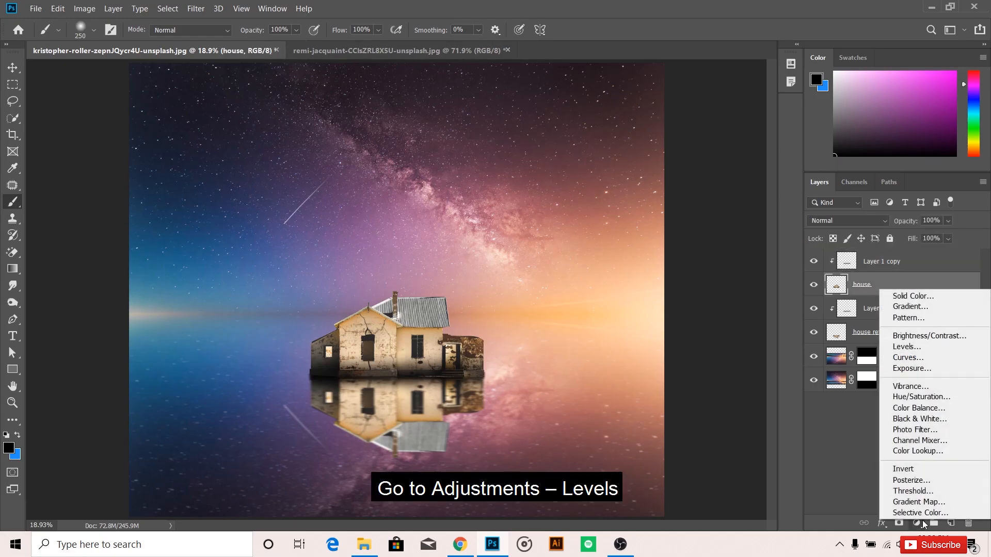
{"action": "left_click", "coordinate": [907, 347]}
{"action": "left_click_drag", "start_coordinate": [596, 359], "coordinate": [633, 361]}
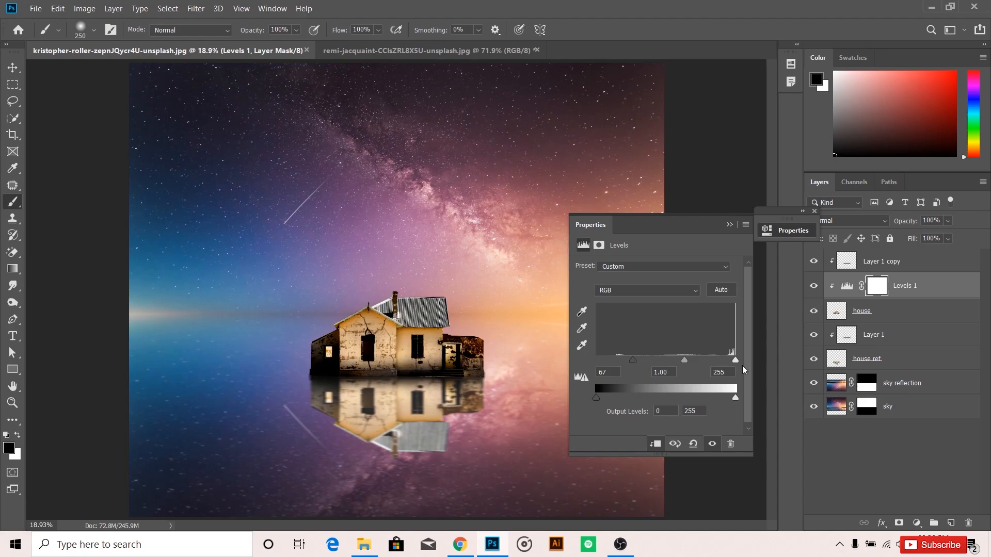
{"action": "left_click", "coordinate": [746, 225]}
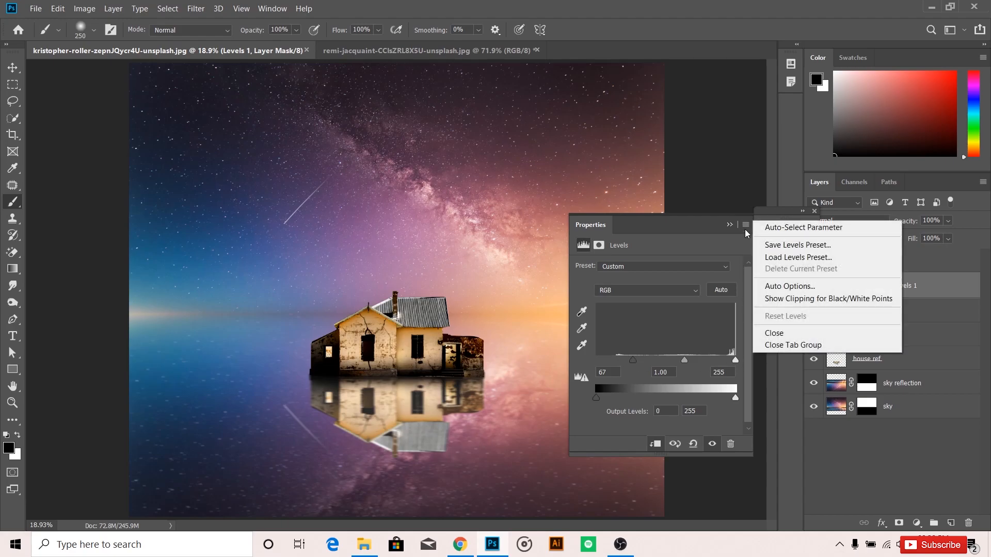
{"action": "left_click", "coordinate": [771, 346]}
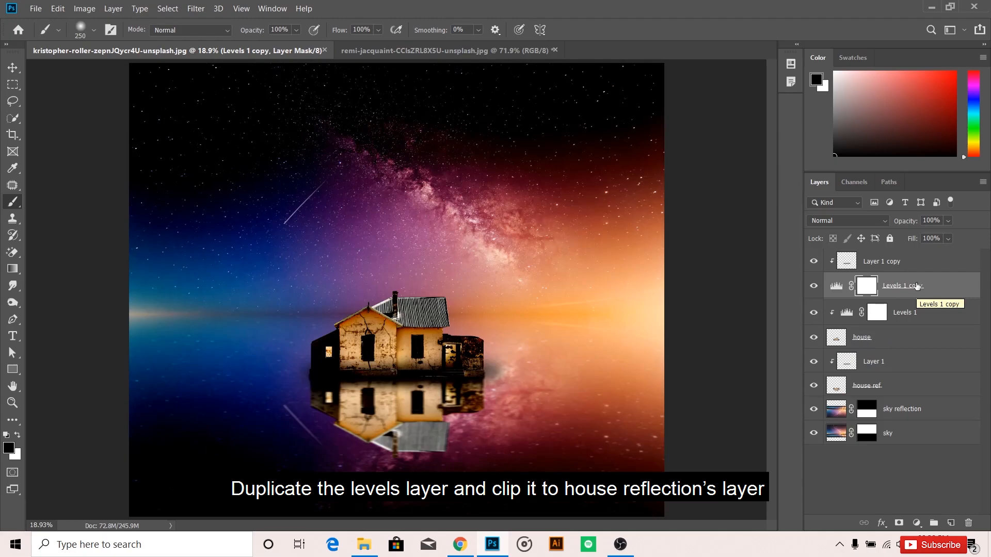
Duplicate the Levels adjustment to just below the house layer and clip the copy to the house reflection.
{"action": "left_click_drag", "start_coordinate": [916, 291], "coordinate": [910, 347]}
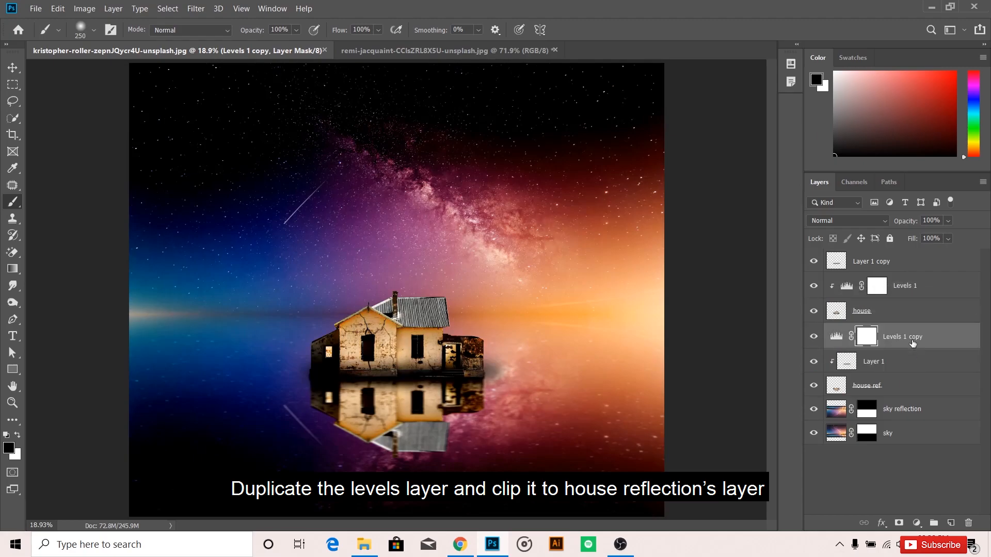
{"action": "right_click", "coordinate": [916, 336]}
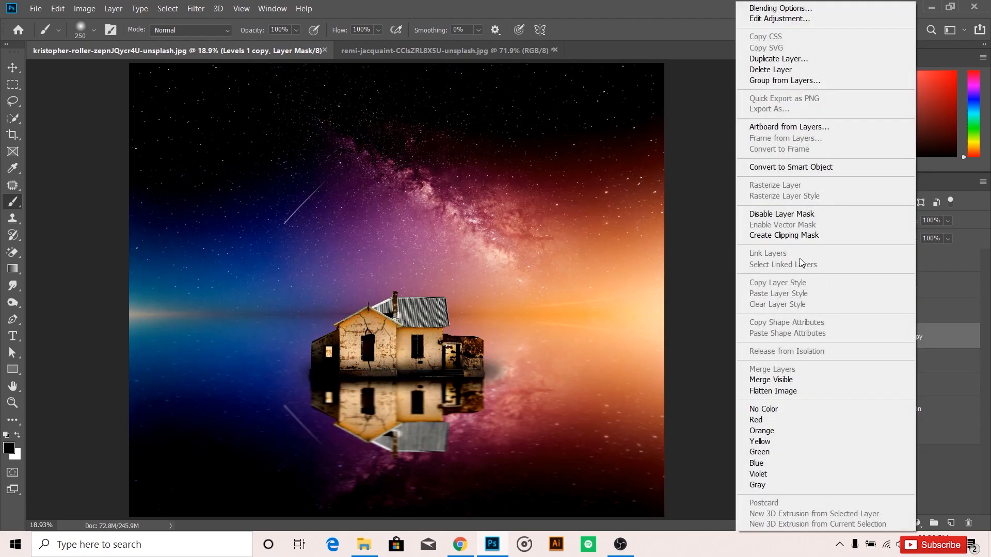
{"action": "left_click", "coordinate": [794, 235]}
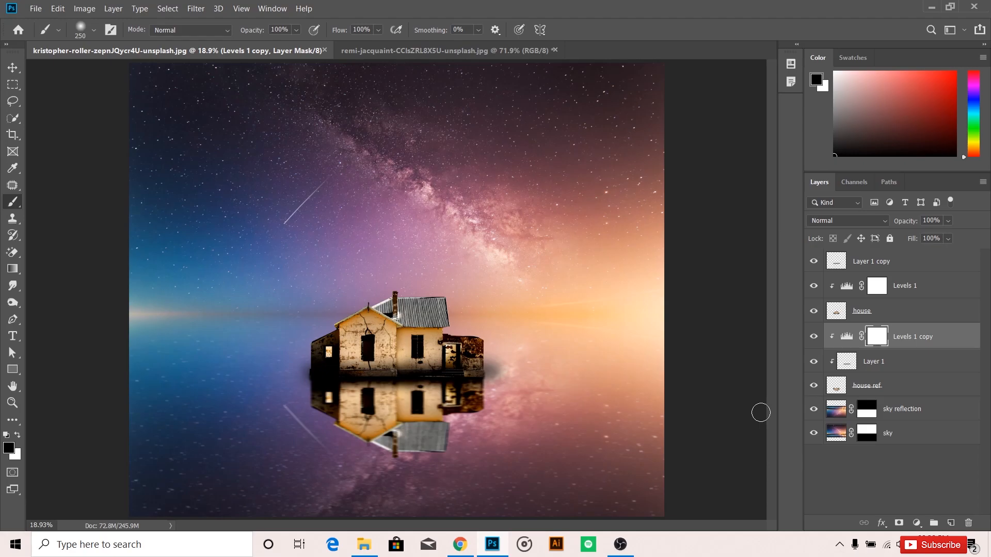
Clip the topmost shadow layer, Layer 1 copy, to the house again.
{"action": "left_click", "coordinate": [869, 263]}
{"action": "right_click", "coordinate": [869, 264]}
{"action": "left_click", "coordinate": [795, 237]}
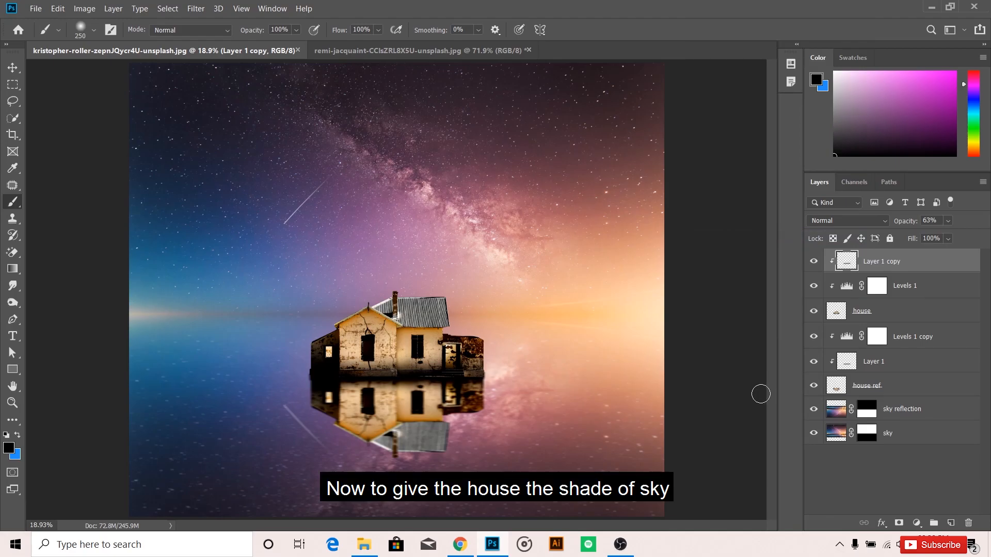
Add a Gradient fill layer above the house layer and choose the first preset, Foreground to Background.
{"action": "left_click", "coordinate": [903, 313]}
{"action": "left_click", "coordinate": [916, 523]}
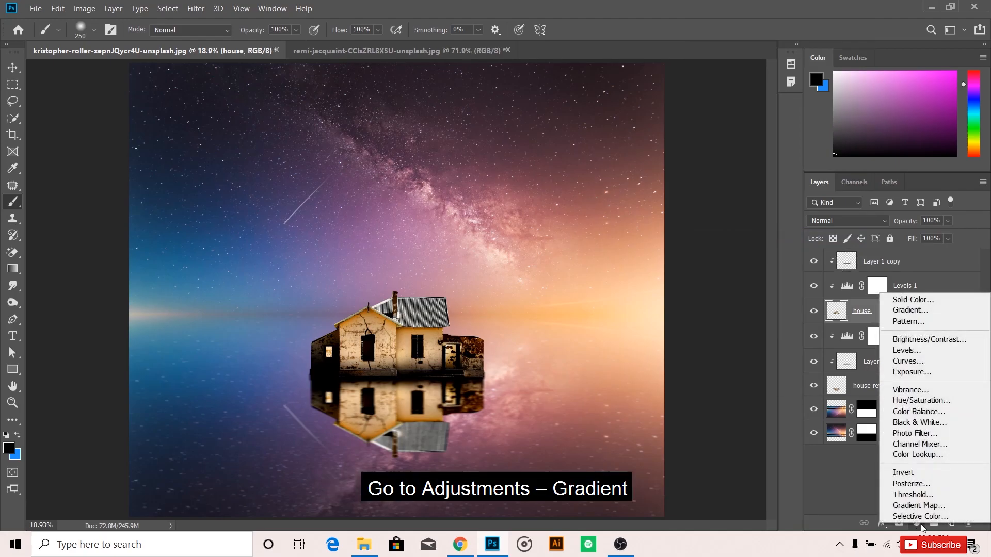
{"action": "left_click", "coordinate": [911, 310]}
{"action": "left_click", "coordinate": [823, 107]}
{"action": "left_click", "coordinate": [687, 58]}
Sample the blue sky for the gradient's starting color stop and lighten it to 84b1e8.
{"action": "left_click", "coordinate": [679, 251]}
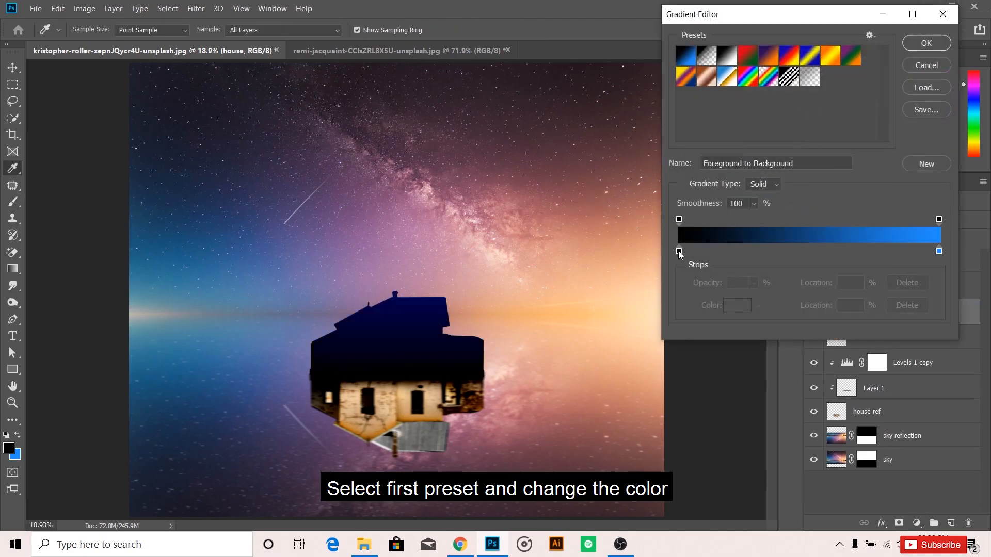
{"action": "left_click", "coordinate": [737, 305]}
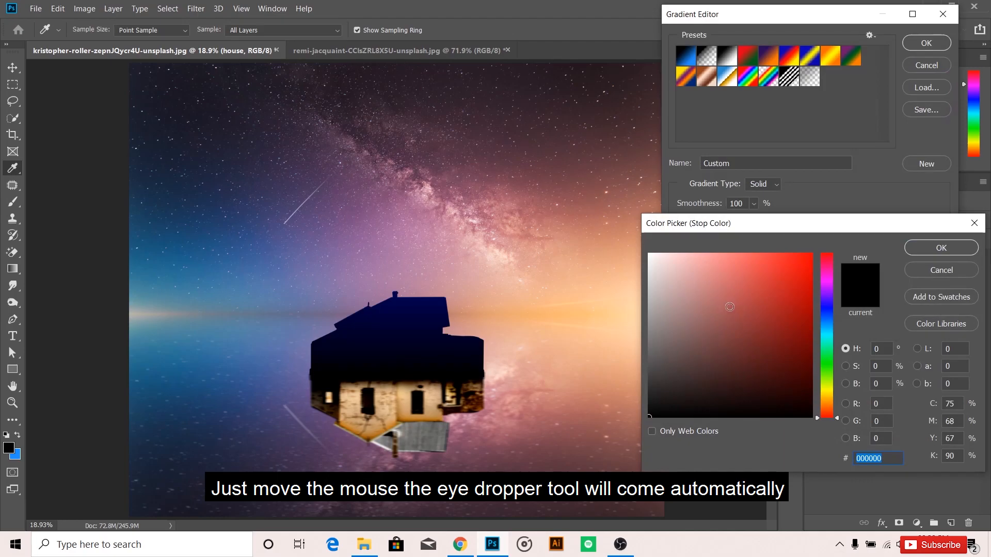
{"action": "left_click", "coordinate": [267, 295]}
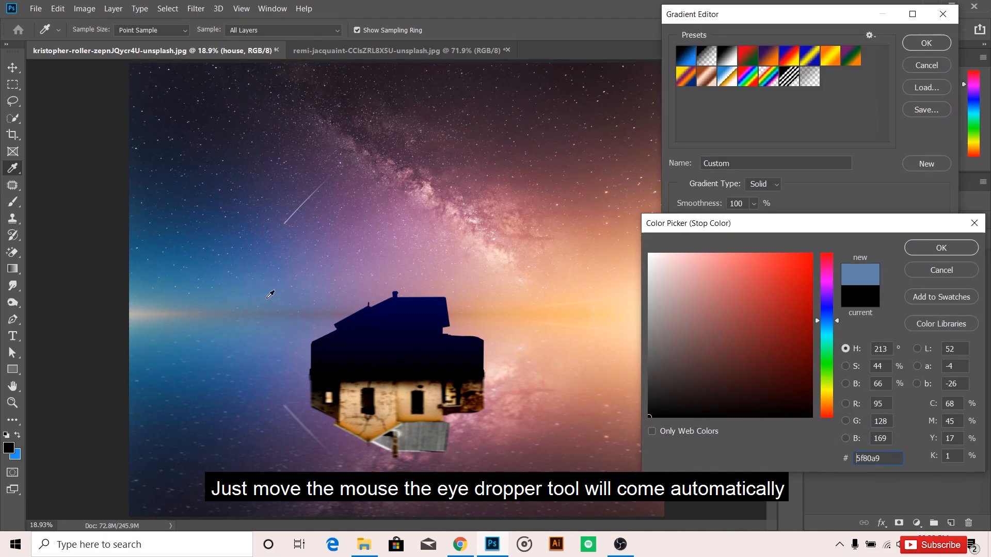
{"action": "left_click", "coordinate": [718, 268]}
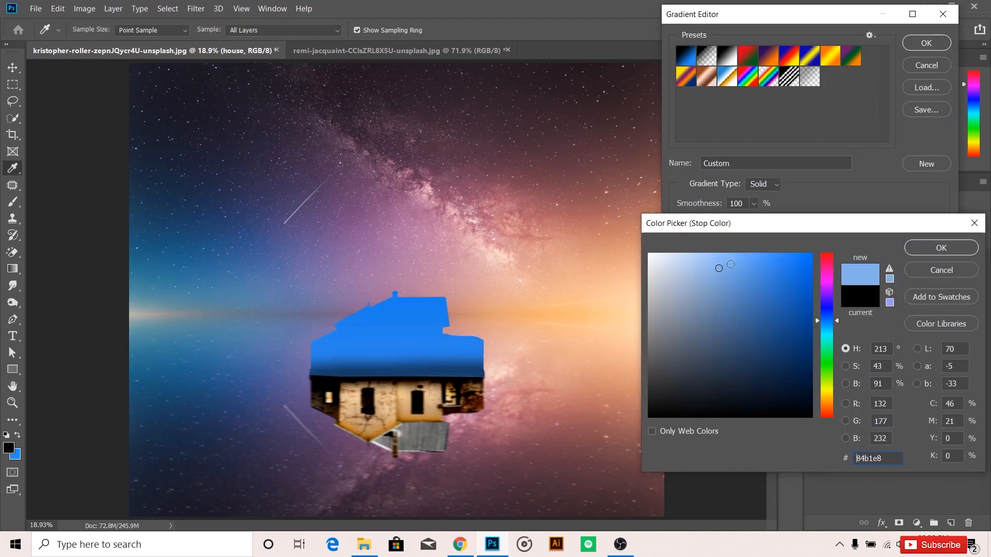
{"action": "left_click", "coordinate": [914, 246]}
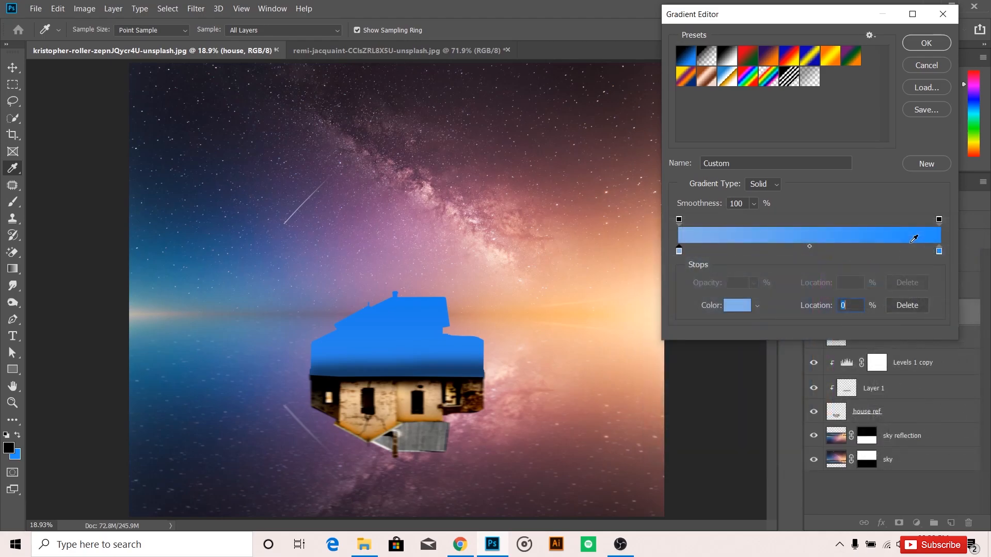
Sample the pinkish-purple sky for the gradient's ending color stop, lighten it to a soft pink, and accept the gradient.
{"action": "left_click", "coordinate": [938, 251]}
{"action": "left_click", "coordinate": [738, 306]}
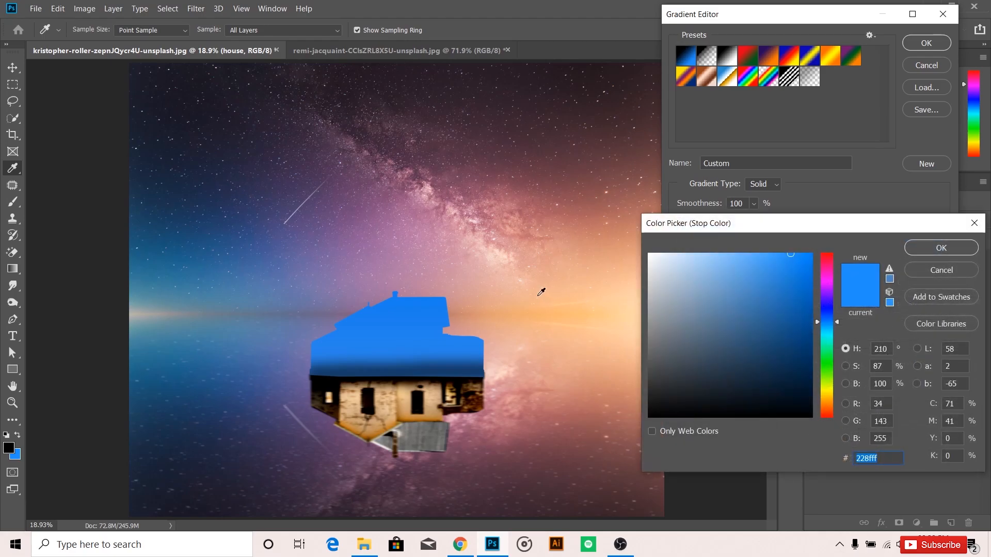
{"action": "left_click", "coordinate": [514, 280]}
{"action": "left_click", "coordinate": [695, 256]}
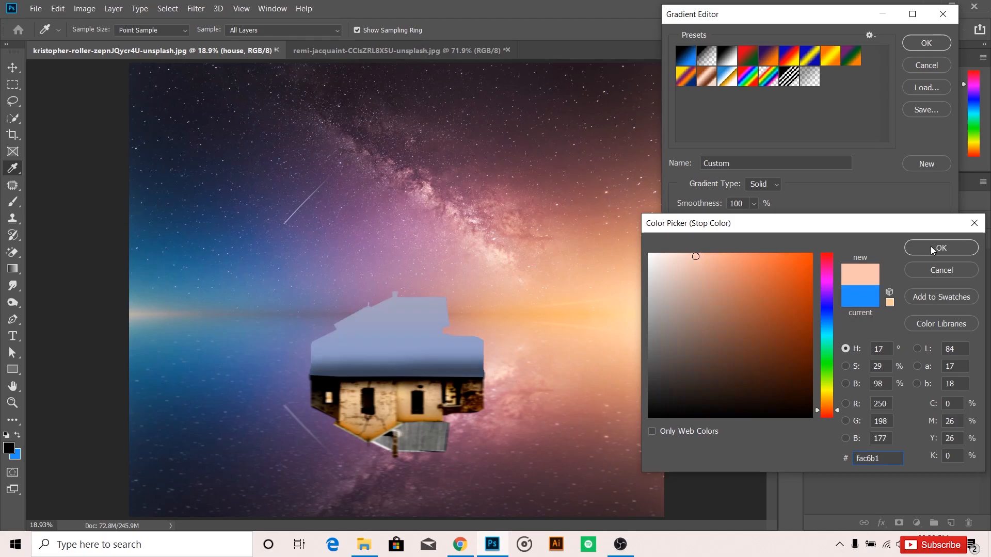
{"action": "left_click", "coordinate": [431, 261]}
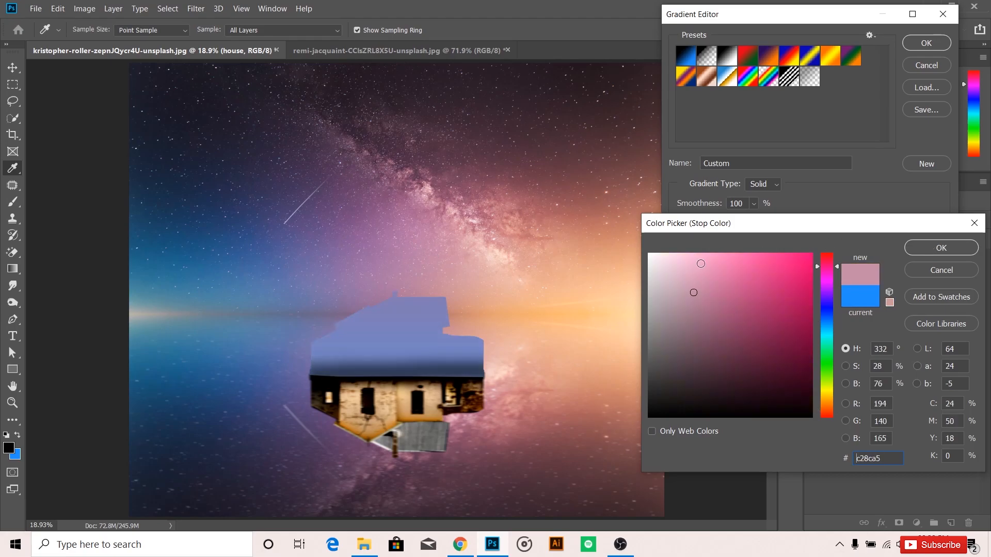
{"action": "left_click", "coordinate": [700, 263]}
{"action": "left_click", "coordinate": [940, 248]}
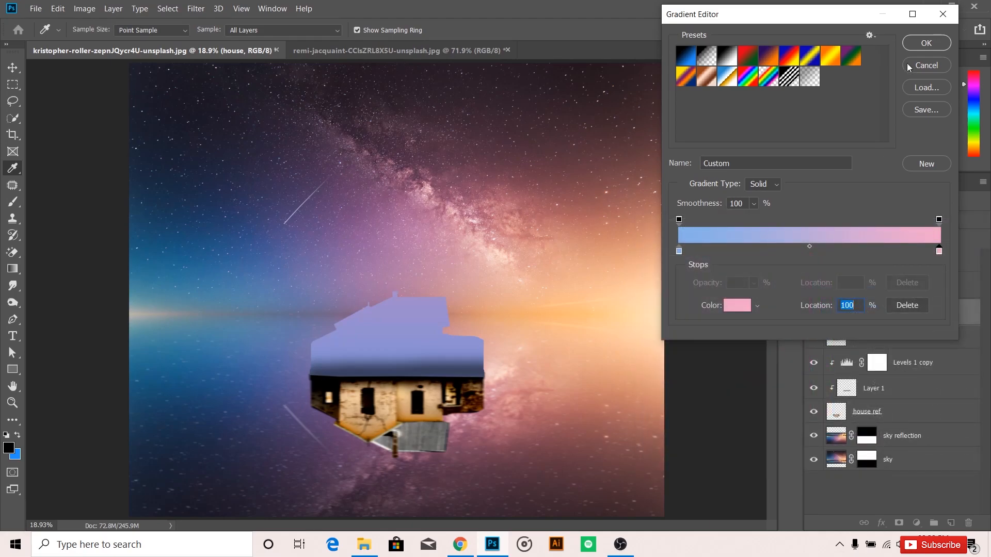
{"action": "left_click", "coordinate": [916, 45]}
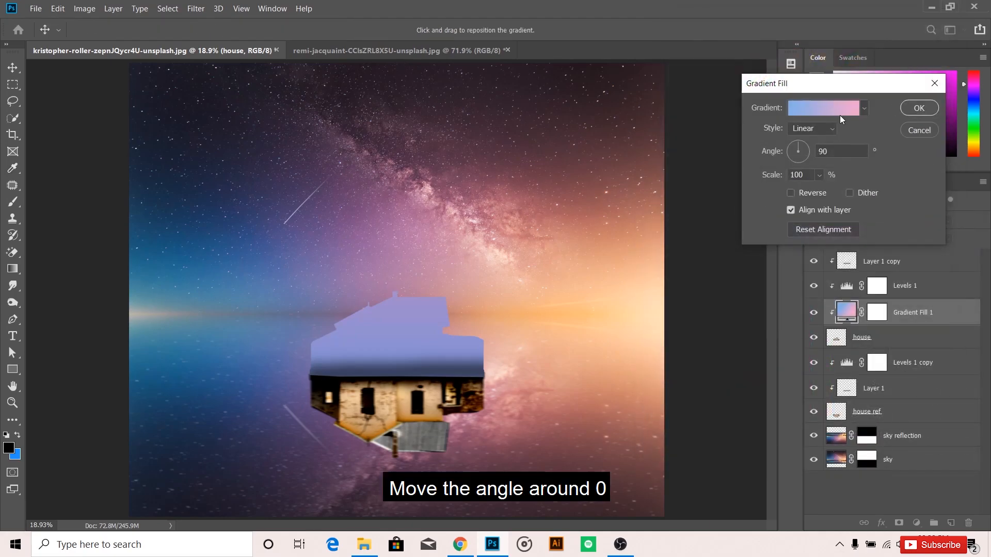
Set the gradient fill's angle to about 5° and its blend mode to Multiply.
{"action": "left_click", "coordinate": [807, 150]}
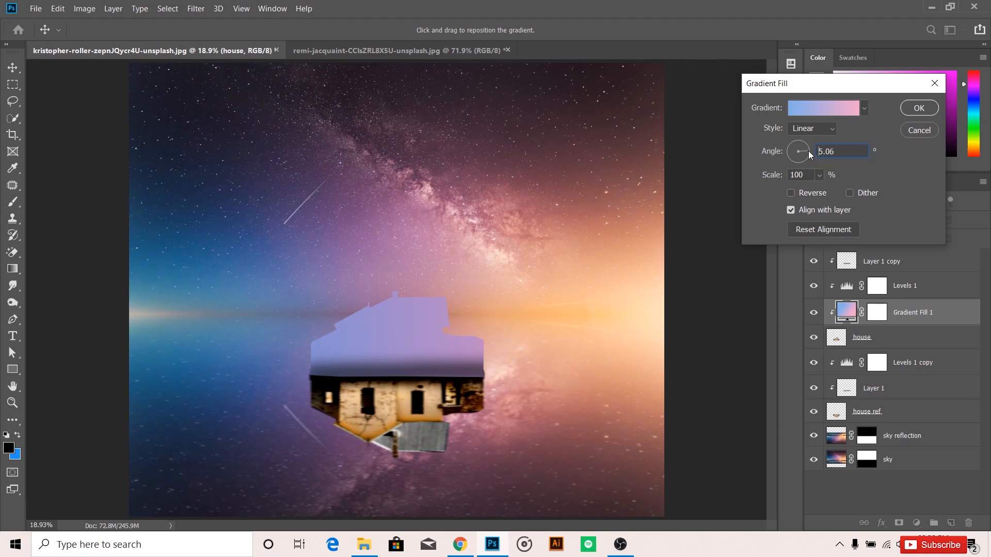
{"action": "left_click", "coordinate": [921, 110]}
{"action": "left_click", "coordinate": [846, 220]}
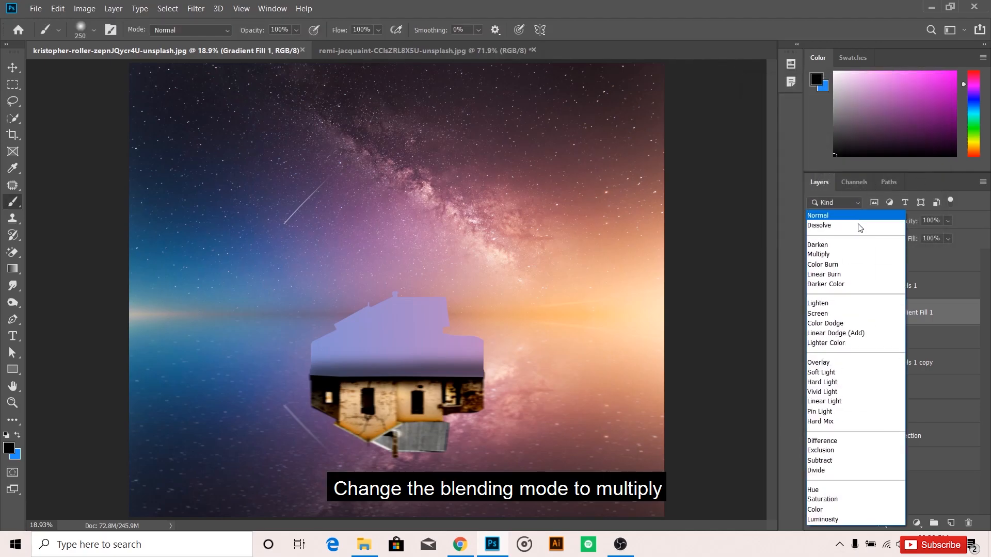
{"action": "left_click", "coordinate": [826, 254]}
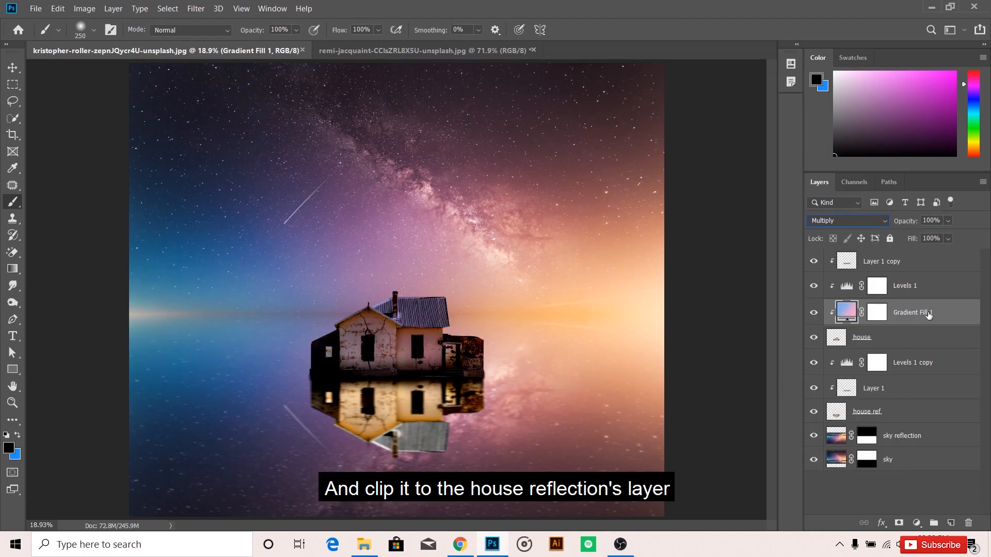
Duplicate the gradient fill to just above house ref, and clip Levels 1 and Layer 1 copy to the house again.
{"action": "key", "text": "ctrl+j"}
{"action": "left_click_drag", "start_coordinate": [928, 313], "coordinate": [911, 422]}
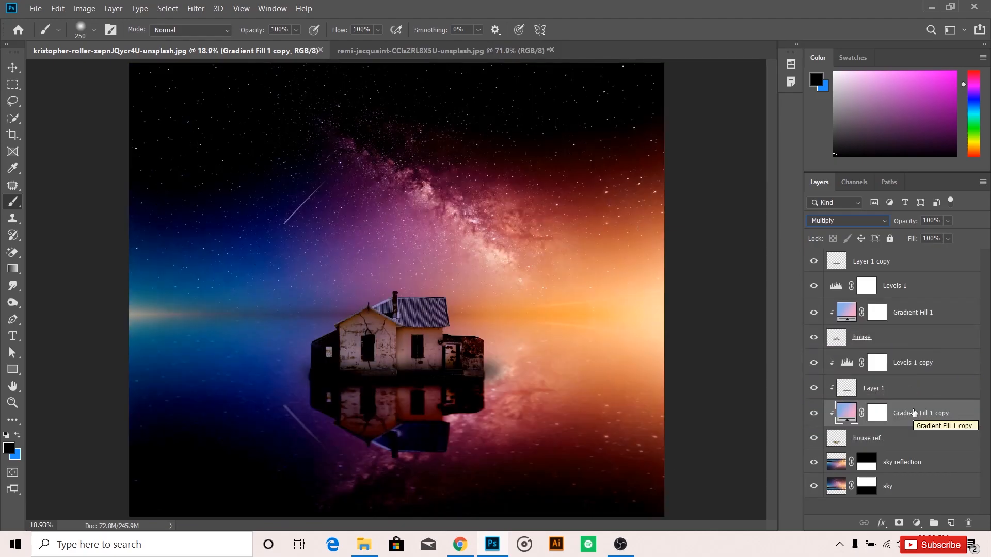
{"action": "right_click", "coordinate": [905, 285]}
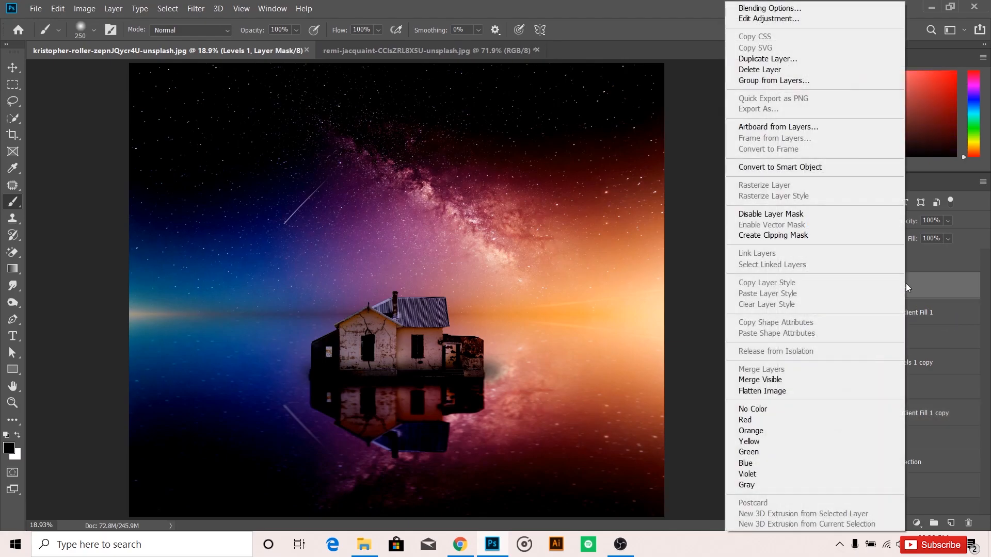
{"action": "left_click", "coordinate": [842, 236]}
{"action": "right_click", "coordinate": [870, 265]}
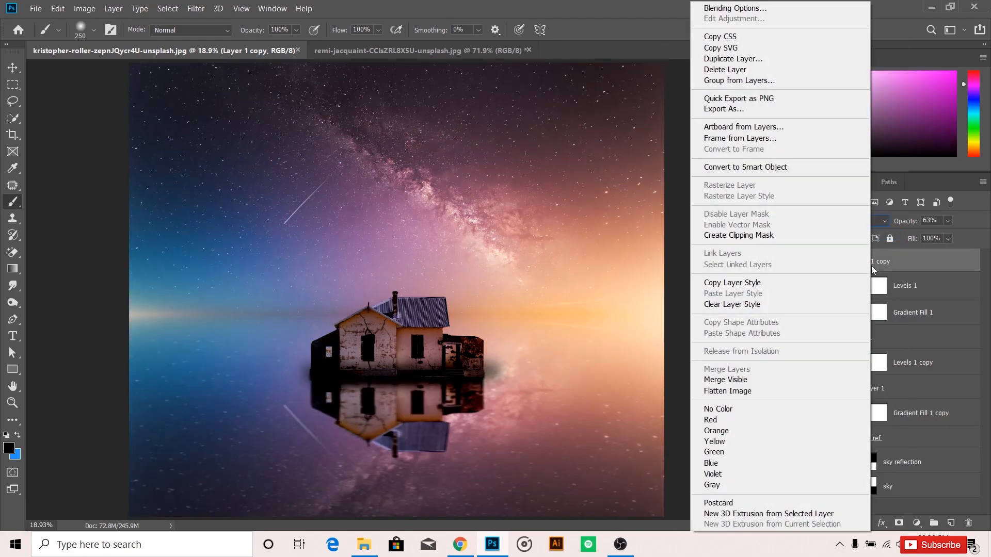
{"action": "left_click", "coordinate": [798, 239]}
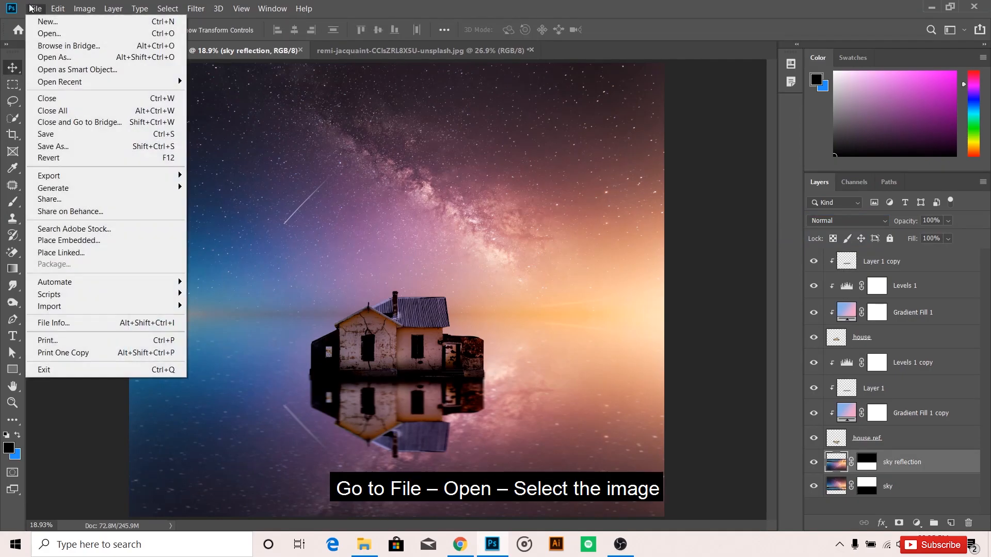
Open Mountain-PNG-Image.png and place the mountains in the composite below the house ref layer, resting on the horizon.
{"action": "left_click", "coordinate": [41, 28]}
{"action": "double_click", "coordinate": [144, 133]}
{"action": "left_click_drag", "start_coordinate": [365, 271], "coordinate": [341, 278]}
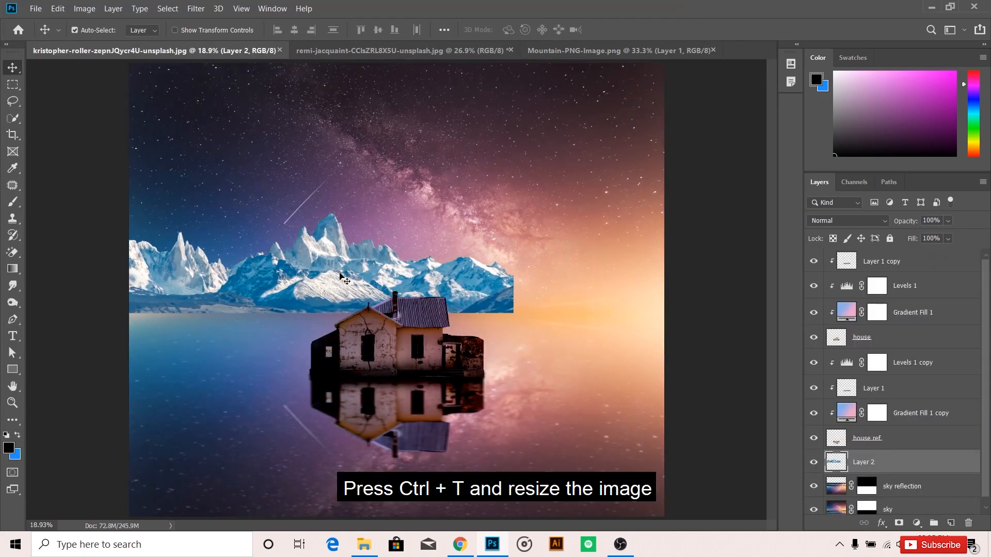
Stretch the mountains across the canvas to about 140% width and flatten them to about 33% height.
{"action": "key", "text": "ctrl+t"}
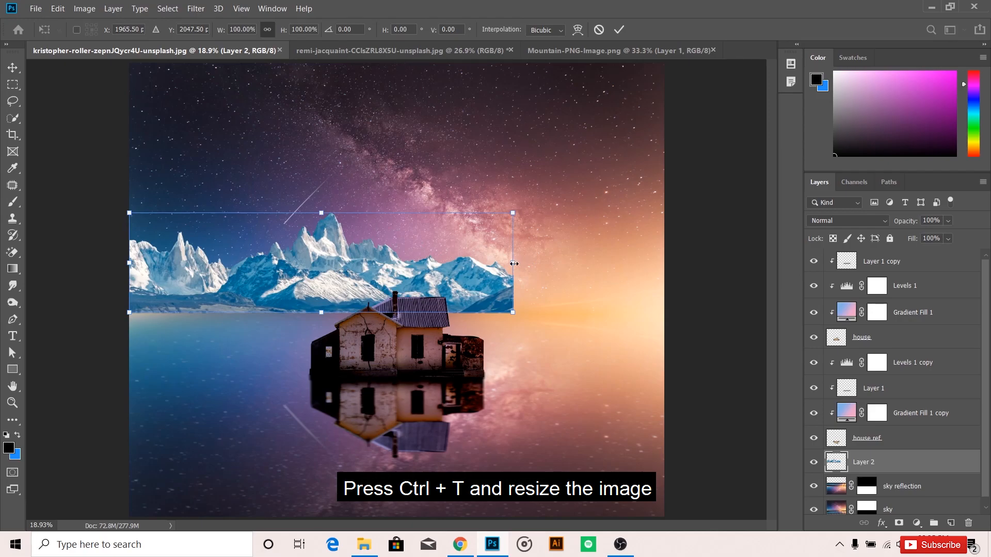
{"action": "left_click_drag", "start_coordinate": [512, 271], "coordinate": [666, 263]}
{"action": "left_click_drag", "start_coordinate": [397, 213], "coordinate": [392, 279]}
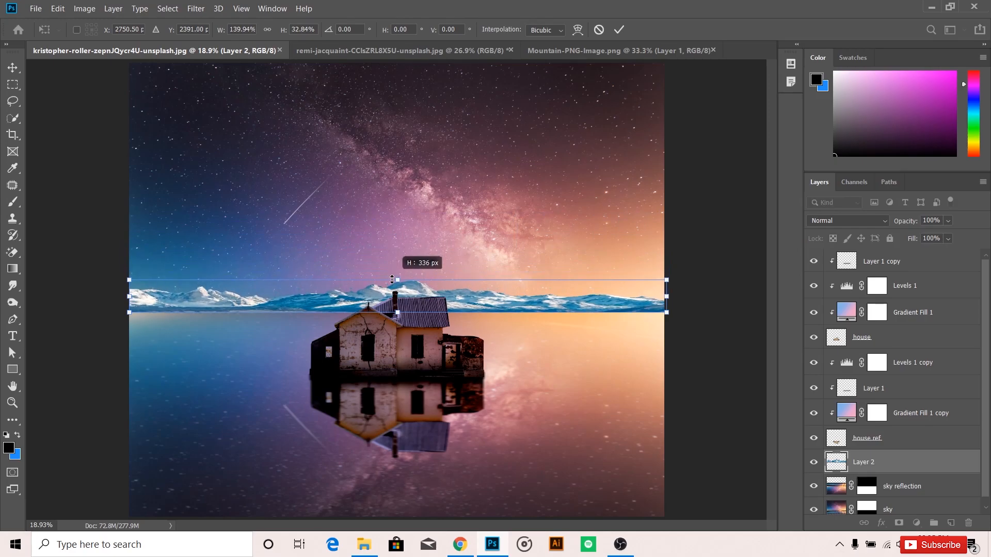
{"action": "key", "text": "Return"}
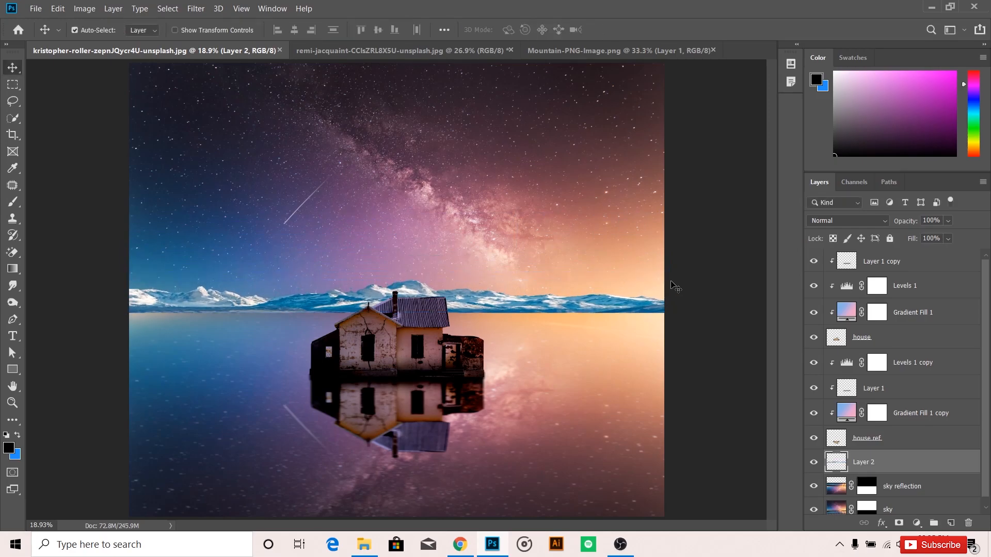
Rename the mountain image's layer as mountain.
{"action": "double_click", "coordinate": [866, 461]}
{"action": "type", "text": "mounatin"}
{"action": "key", "text": "Return"}
{"action": "double_click", "coordinate": [875, 465]}
{"action": "left_click_drag", "start_coordinate": [869, 462], "coordinate": [893, 461]}
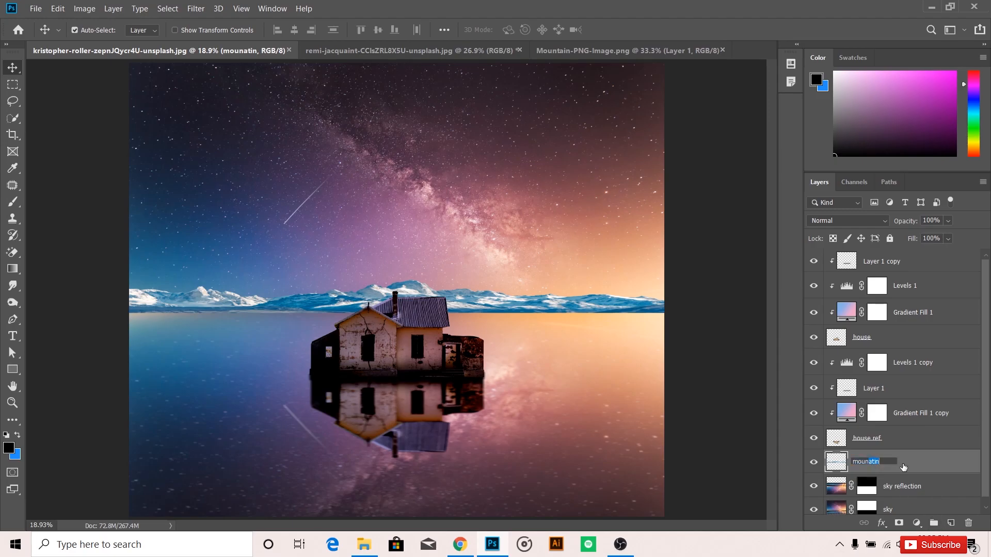
{"action": "key", "text": "Return"}
Add a Levels adjustment clipped to the mountain layer and raise its shadow input level to 136.
{"action": "left_click", "coordinate": [916, 523]}
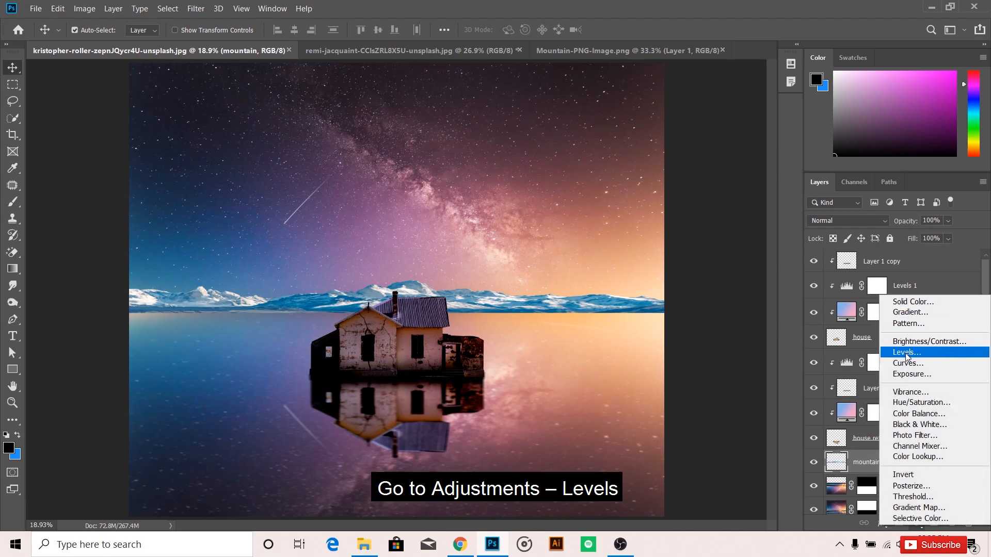
{"action": "left_click", "coordinate": [906, 352]}
{"action": "left_click", "coordinate": [655, 445]}
{"action": "left_click", "coordinate": [655, 444]}
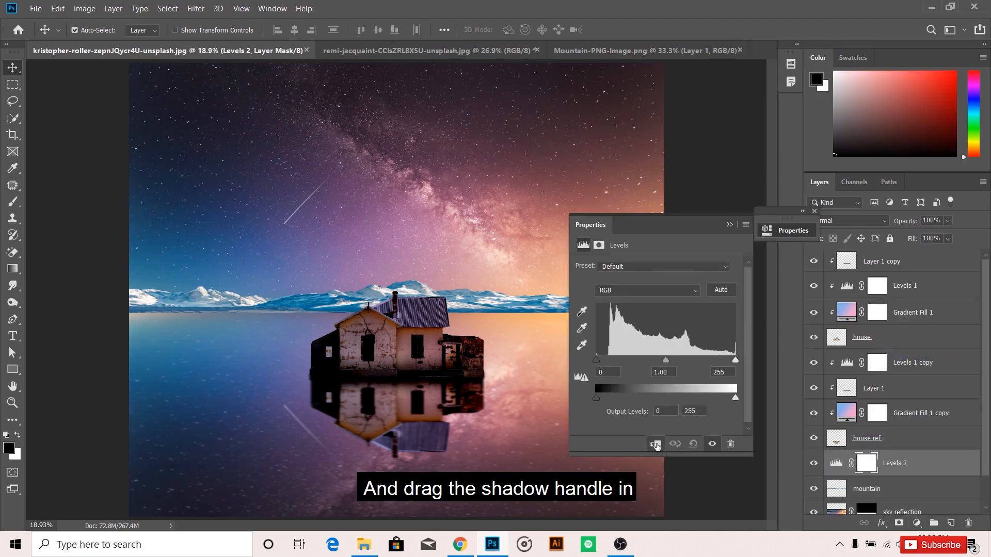
{"action": "left_click", "coordinate": [655, 444]}
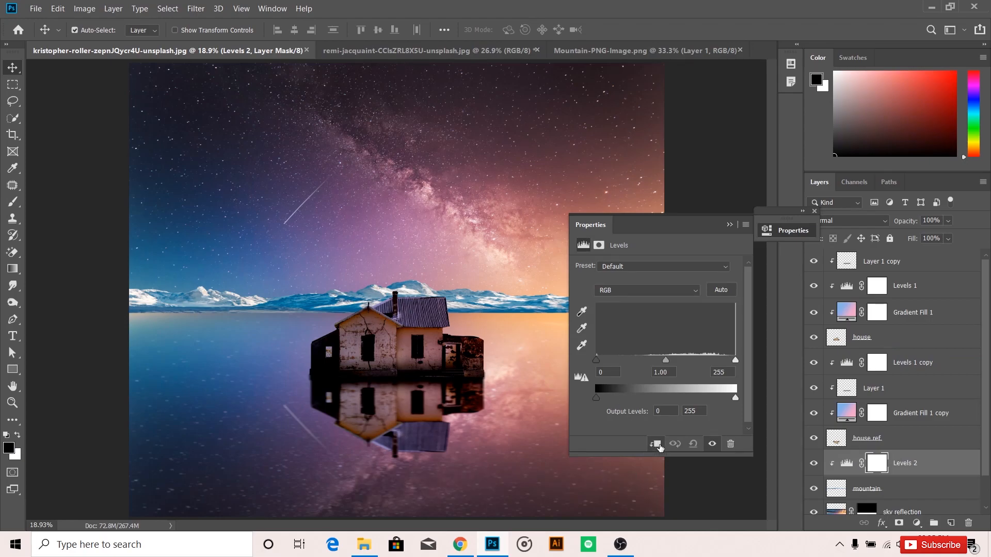
{"action": "left_click_drag", "start_coordinate": [596, 361], "coordinate": [671, 366]}
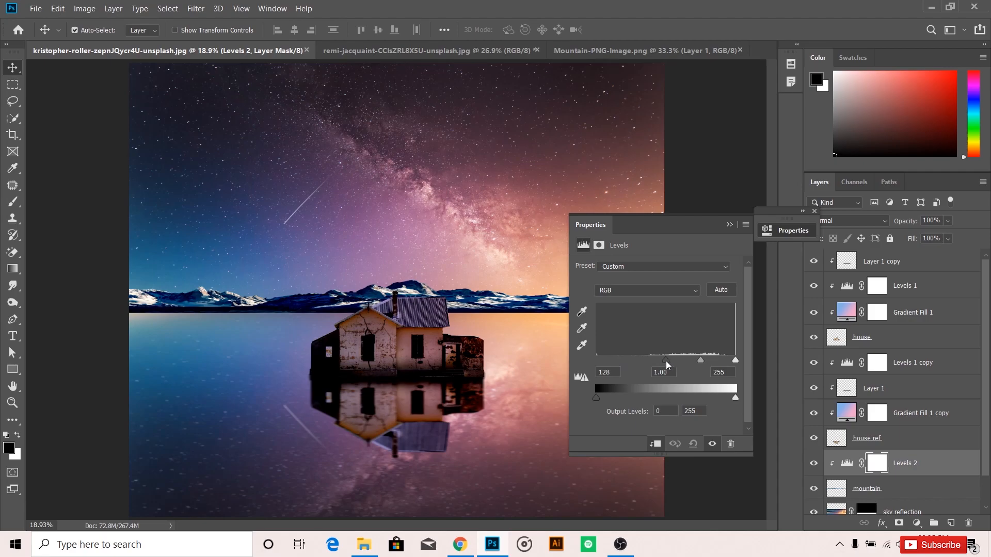
{"action": "left_click", "coordinate": [746, 225]}
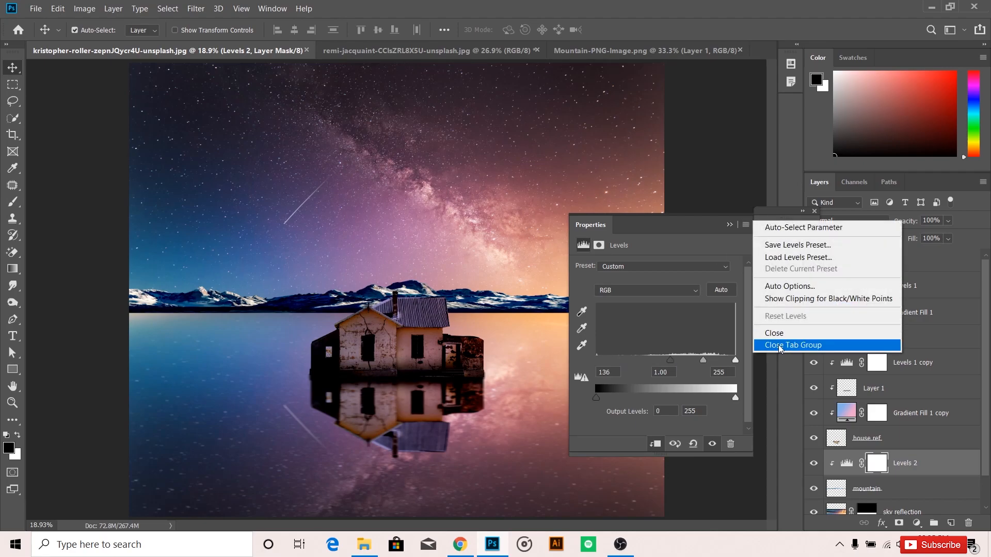
{"action": "left_click", "coordinate": [792, 343]}
Duplicate the house reflection's gradient fill to just above Levels 2 and clip the copy to the mountain.
{"action": "left_click", "coordinate": [919, 416]}
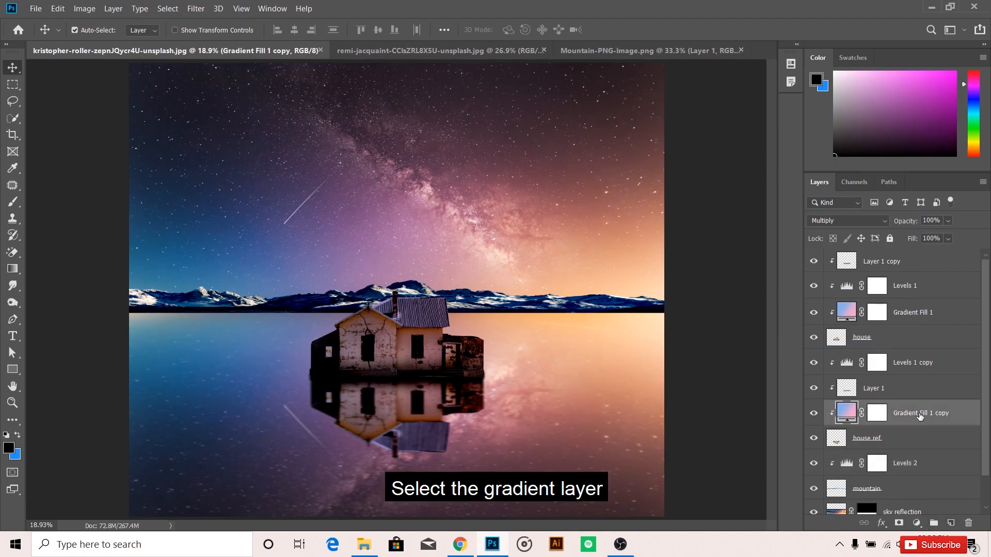
{"action": "left_click_drag", "start_coordinate": [920, 416], "coordinate": [921, 466]}
{"action": "right_click", "coordinate": [921, 466]}
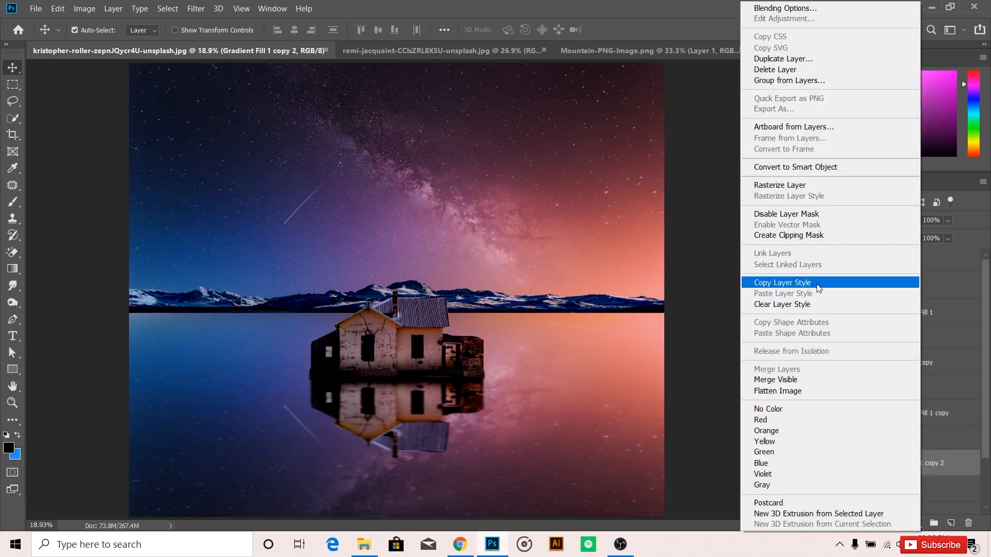
{"action": "left_click", "coordinate": [788, 235]}
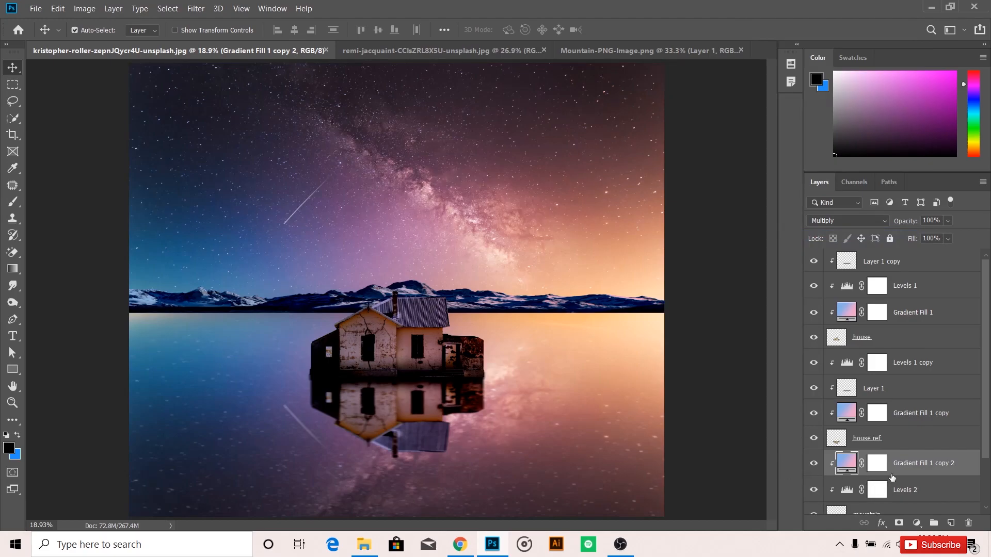
Duplicate the mountain layer and rename the lower, original layer as mountain ref.
{"action": "scroll", "coordinate": [979, 438], "scroll_direction": "down", "scroll_amount": 3}
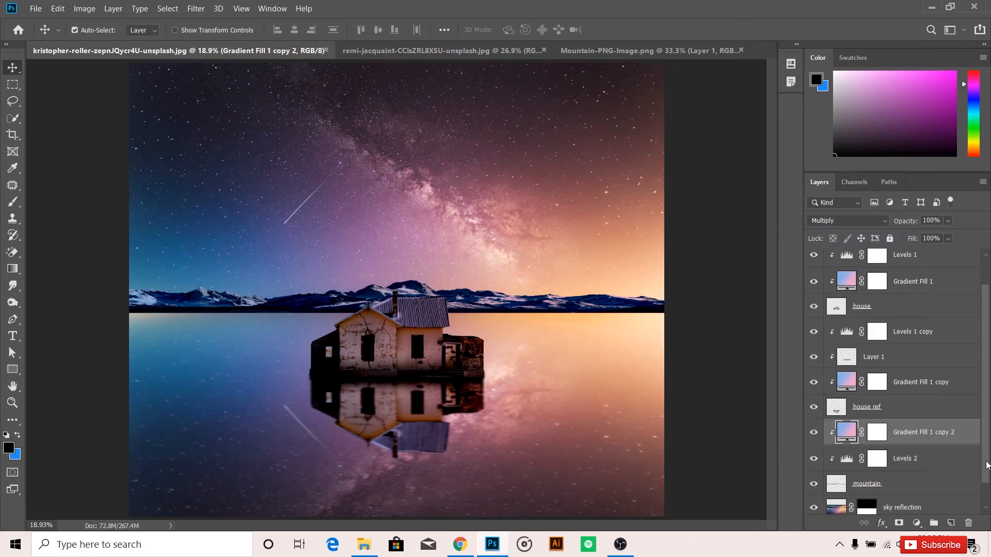
{"action": "left_click", "coordinate": [916, 463]}
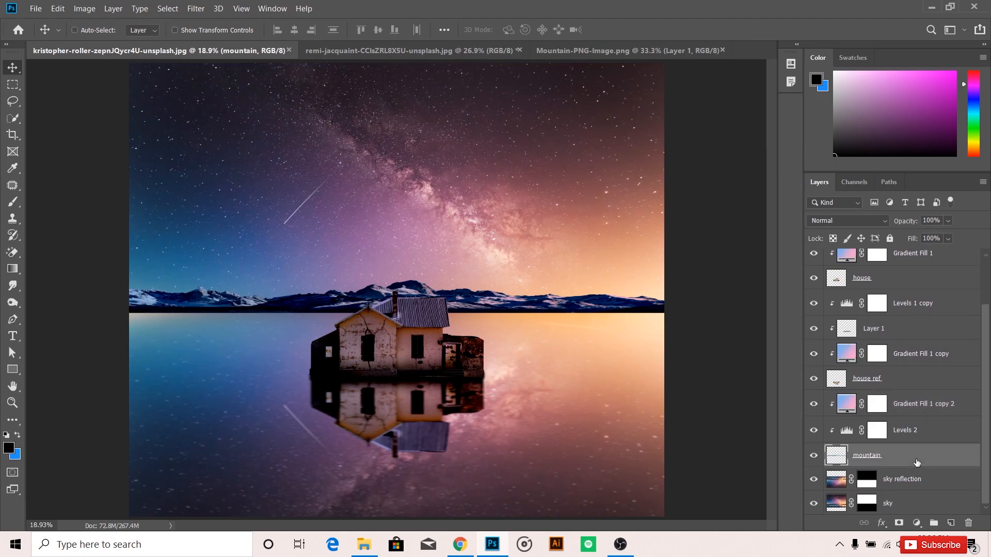
{"action": "key", "text": "ctrl+j"}
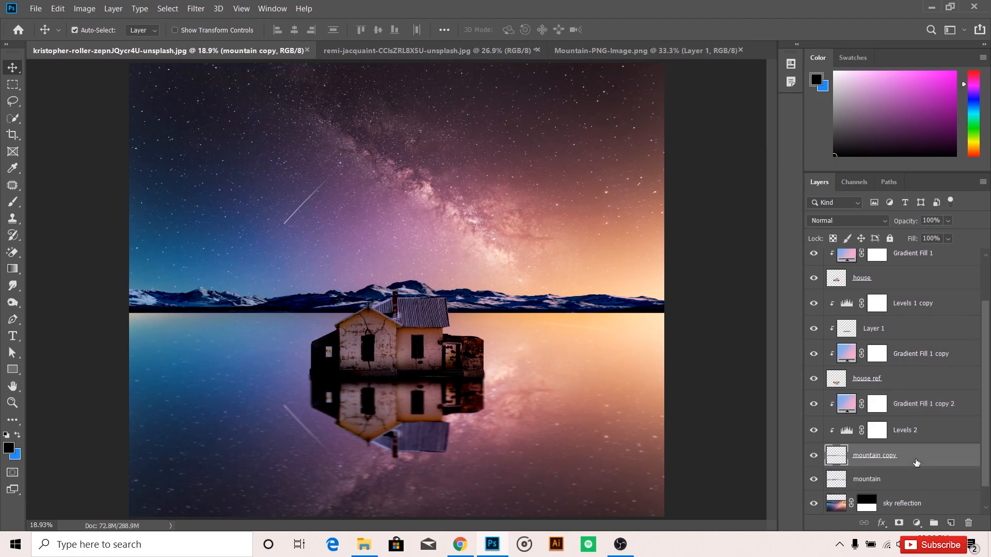
{"action": "left_click", "coordinate": [880, 479]}
{"action": "double_click", "coordinate": [883, 479]}
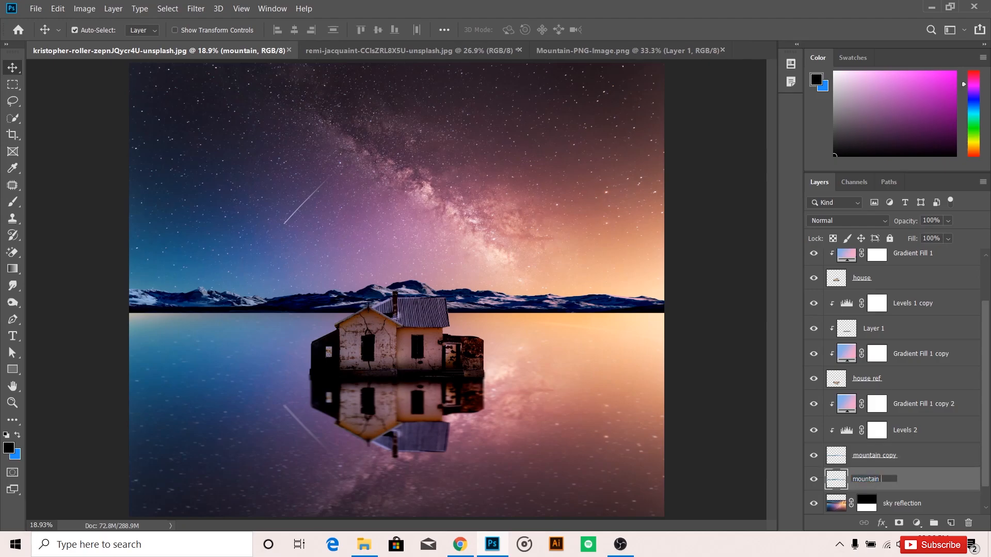
{"action": "type", "text": "mountain ref"}
{"action": "key", "text": "Return"}
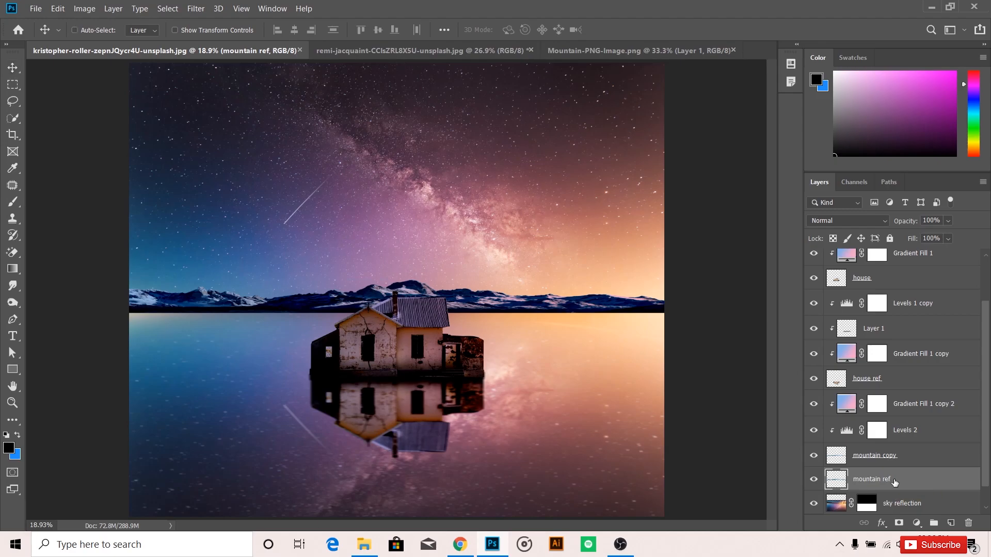
Flip the mountain ref layer vertically and move it down so it mirrors the mountains below the horizon.
{"action": "key", "text": "ctrl+t"}
{"action": "right_click", "coordinate": [554, 303]}
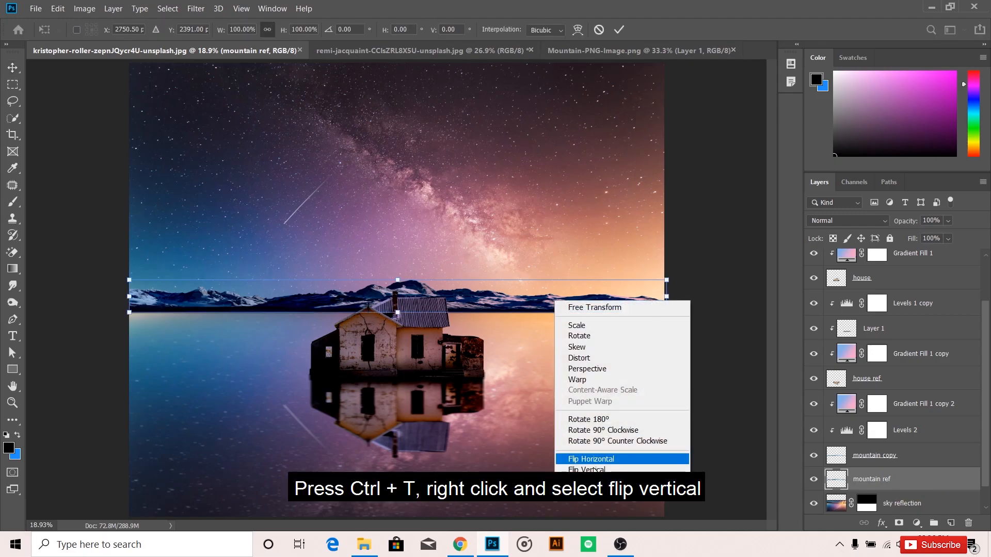
{"action": "left_click", "coordinate": [578, 468]}
{"action": "left_click_drag", "start_coordinate": [531, 292], "coordinate": [531, 326]}
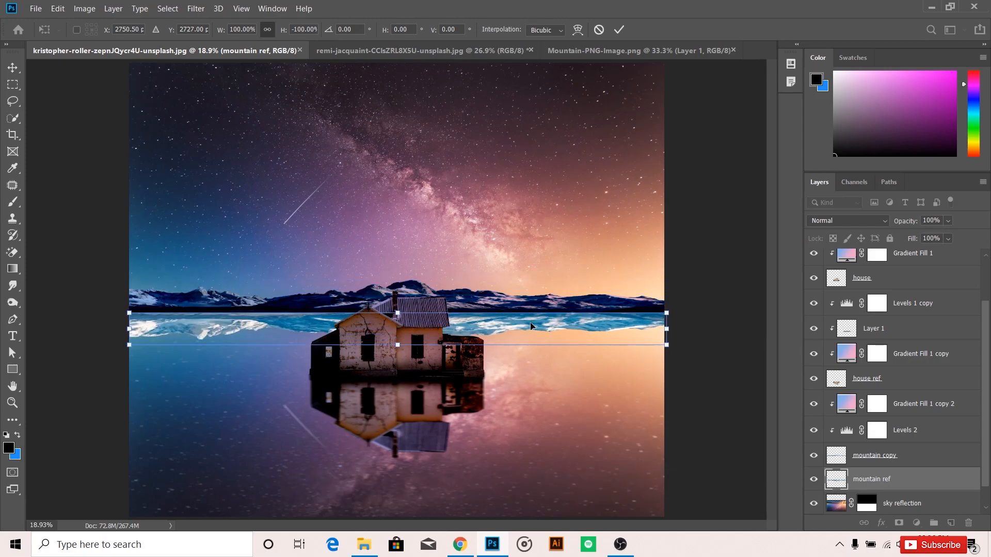
{"action": "left_click", "coordinate": [619, 29]}
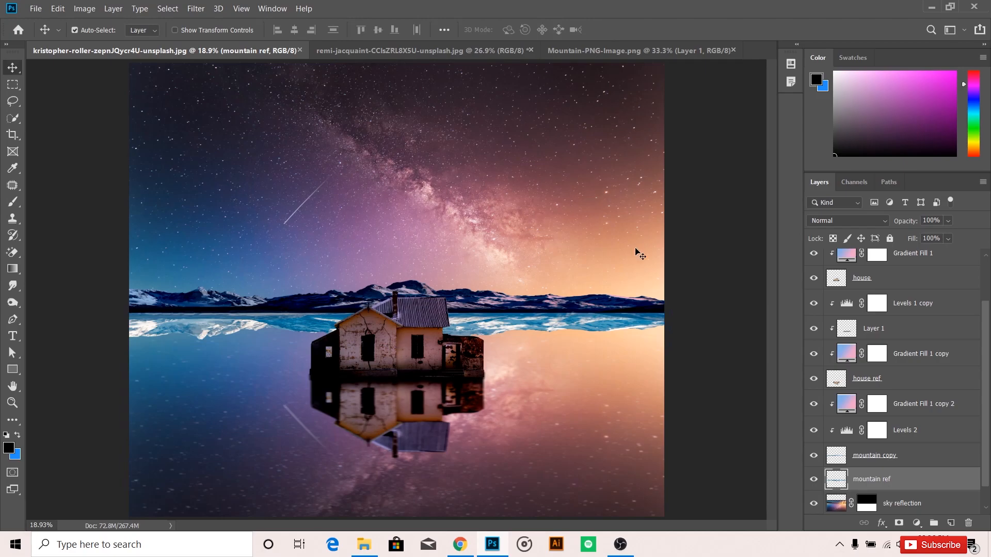
Duplicate Levels 2 to just above mountain ref and clip the copy to it.
{"action": "left_click", "coordinate": [926, 431]}
{"action": "left_click_drag", "start_coordinate": [924, 431], "coordinate": [916, 466]}
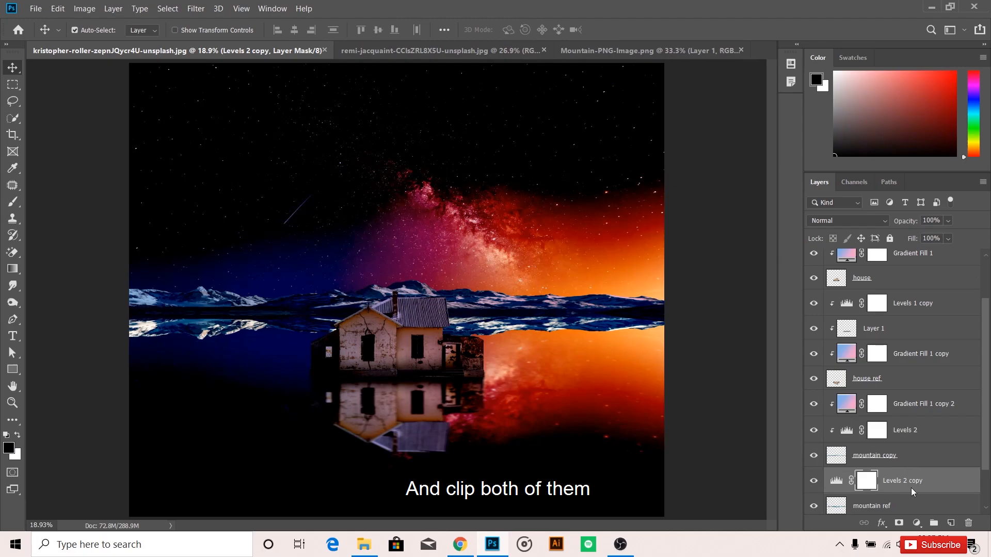
{"action": "right_click", "coordinate": [910, 486]}
{"action": "left_click", "coordinate": [778, 235]}
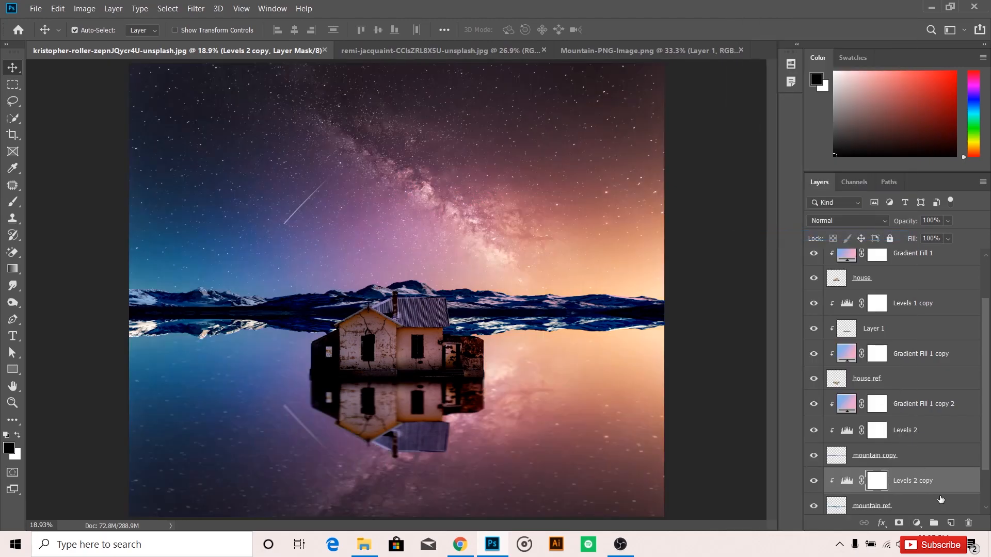
Duplicate the mountain's gradient fill to just above Levels 2 copy and clip the duplicate to the mountain ref layer.
{"action": "scroll", "coordinate": [914, 389], "scroll_direction": "down", "scroll_amount": 1}
{"action": "left_click_drag", "start_coordinate": [914, 390], "coordinate": [913, 457]}
{"action": "right_click", "coordinate": [909, 464]}
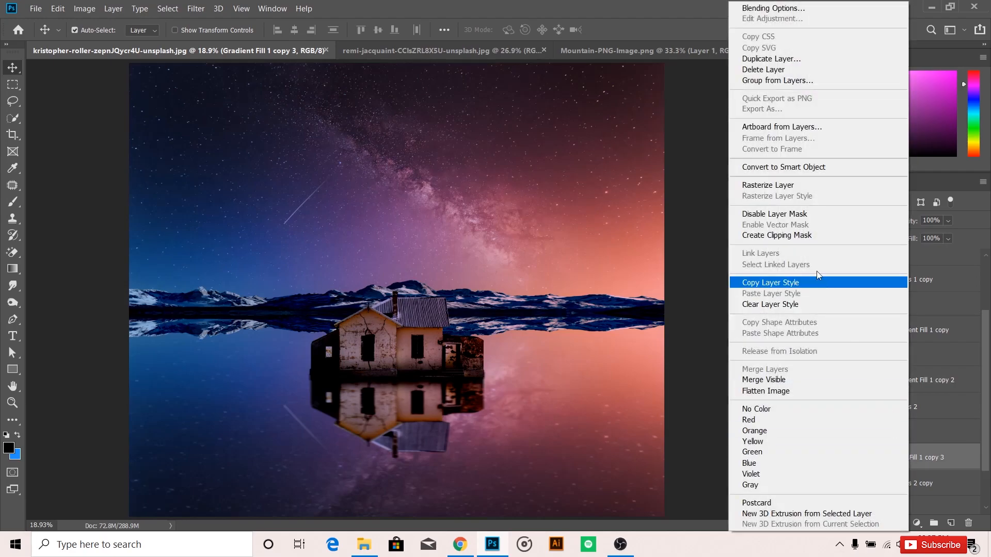
{"action": "left_click", "coordinate": [810, 236]}
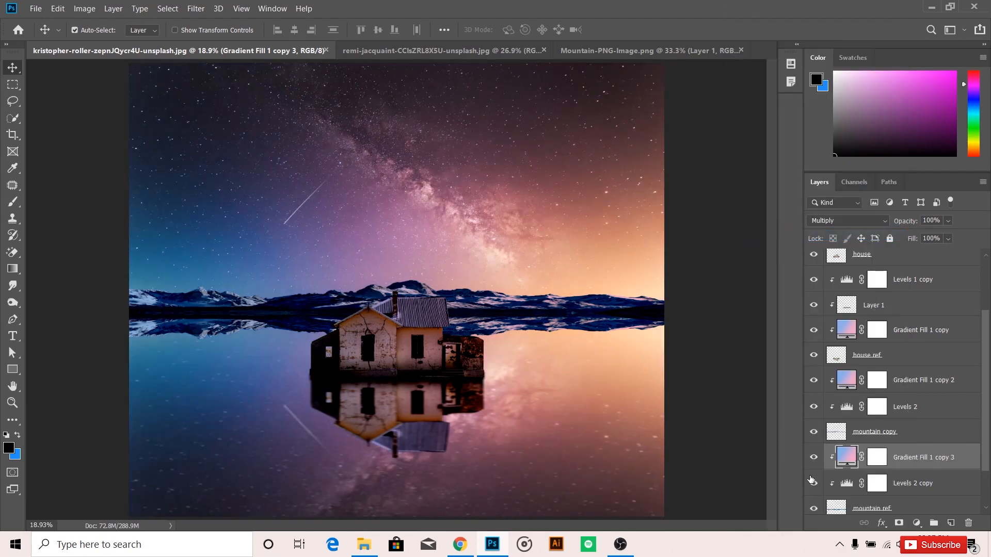
Apply a Motion Blur with a distance of 35 pixels to the mountain ref layer.
{"action": "left_click", "coordinate": [889, 508]}
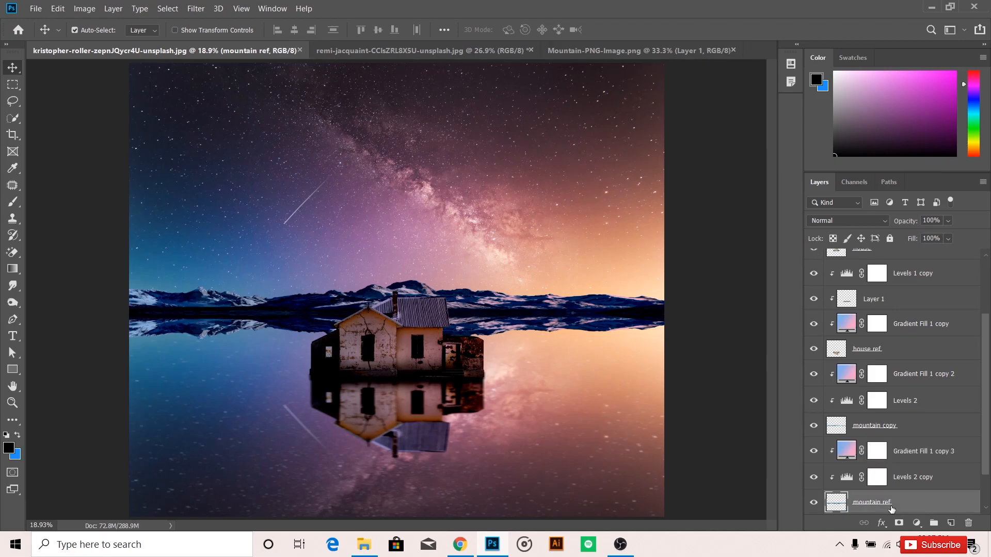
{"action": "left_click", "coordinate": [197, 7]}
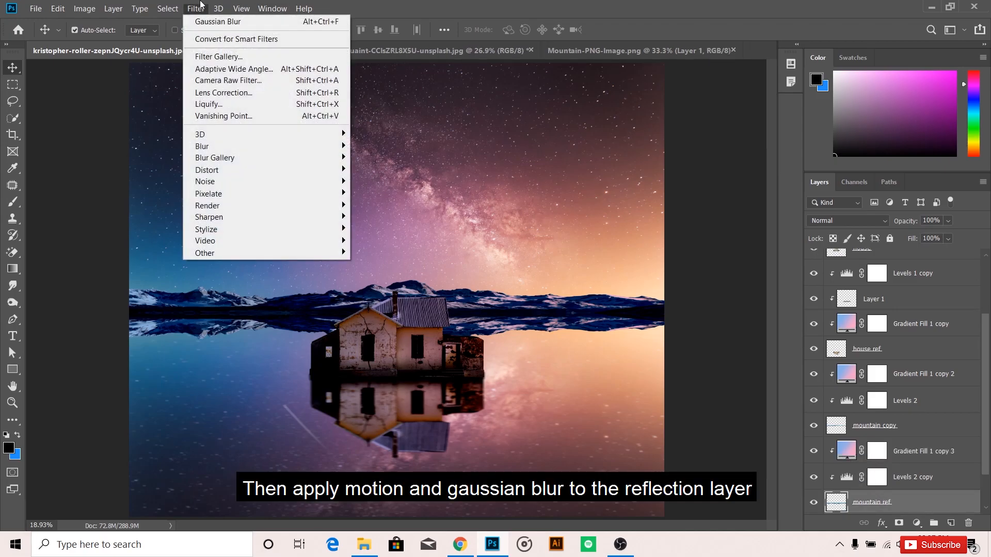
{"action": "mouse_move", "coordinate": [261, 146]}
{"action": "left_click", "coordinate": [376, 217]}
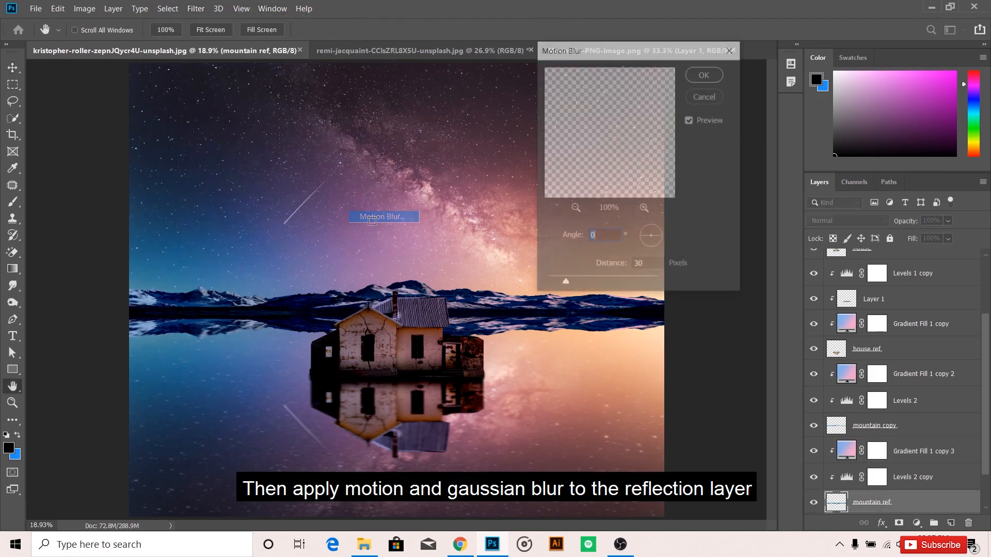
{"action": "double_click", "coordinate": [647, 264]}
{"action": "type", "text": "40"}
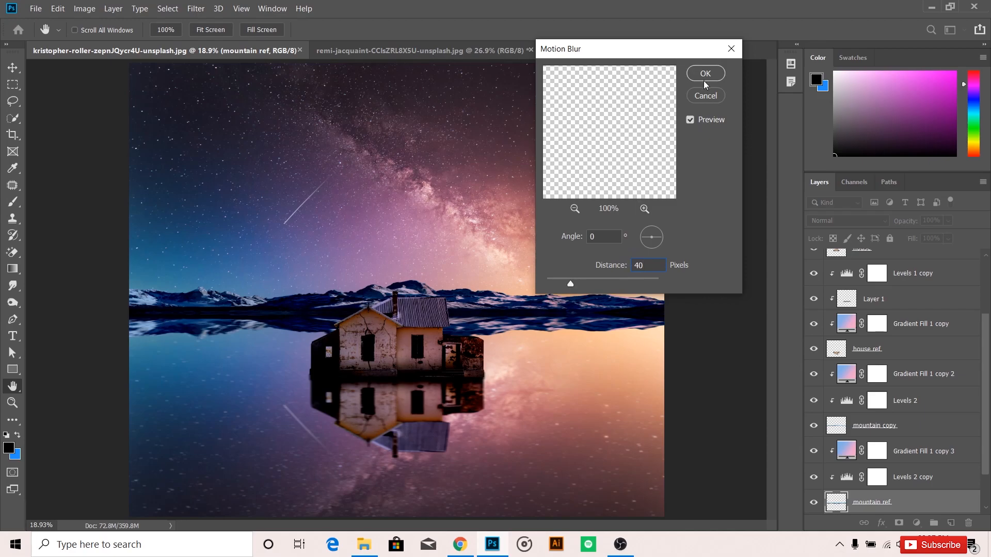
{"action": "double_click", "coordinate": [641, 262]}
{"action": "type", "text": "35"}
{"action": "left_click", "coordinate": [696, 95]}
Apply a Gaussian Blur with a radius of 4 pixels to the mountain ref layer.
{"action": "left_click", "coordinate": [196, 9]}
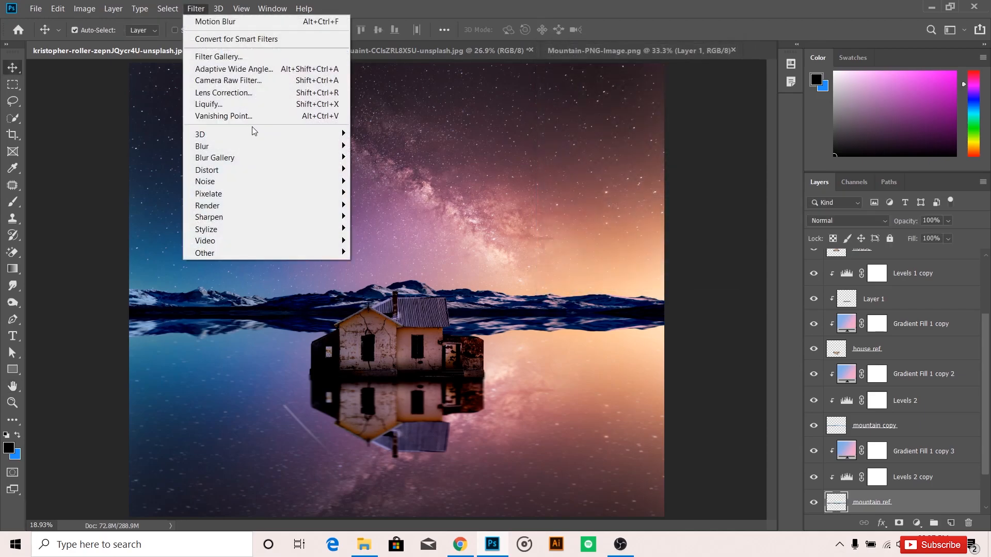
{"action": "mouse_move", "coordinate": [260, 146]}
{"action": "left_click", "coordinate": [384, 193]}
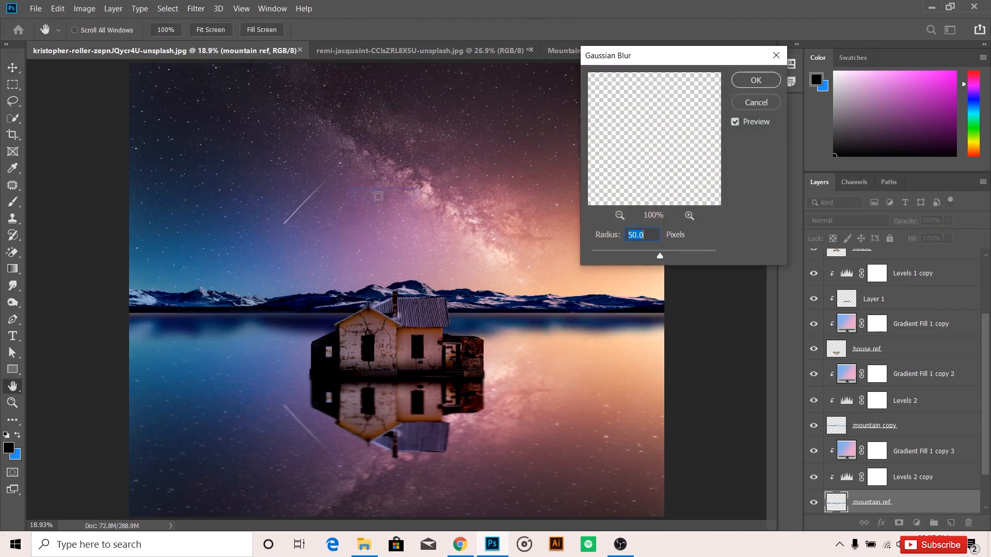
{"action": "type", "text": "4"}
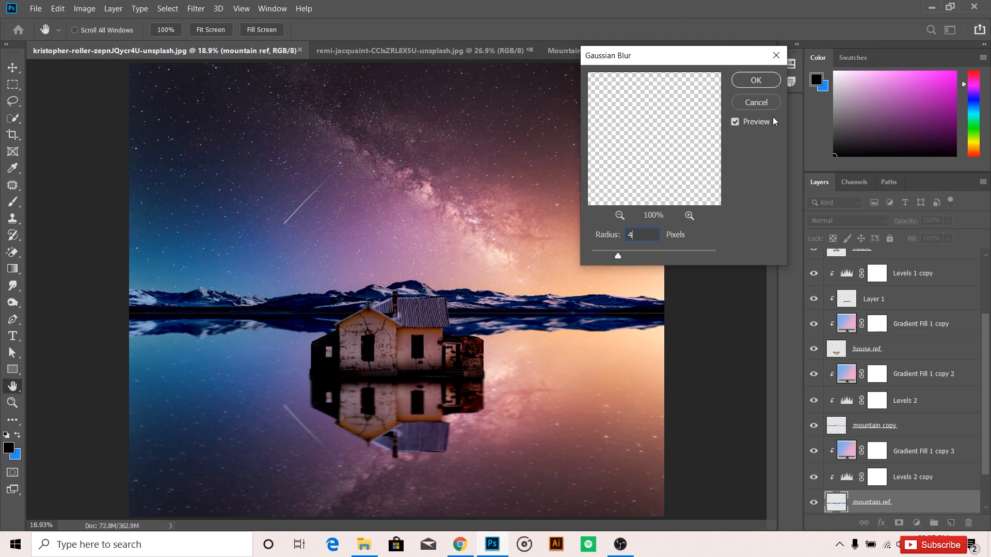
{"action": "left_click", "coordinate": [756, 80]}
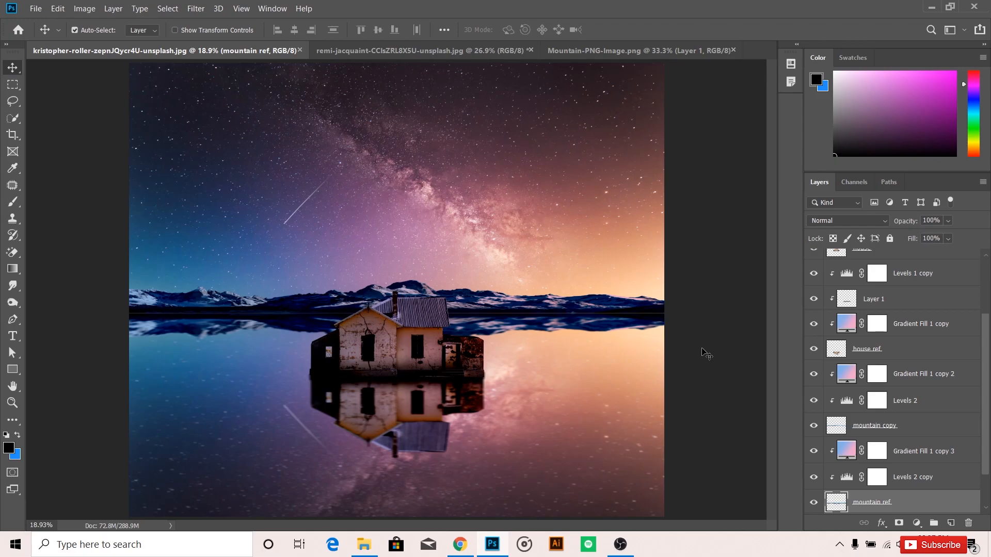
Close the Mountain-PNG-Image document and open moon2.png from the Downloads folder.
{"action": "left_click", "coordinate": [733, 50]}
{"action": "left_click", "coordinate": [36, 8]}
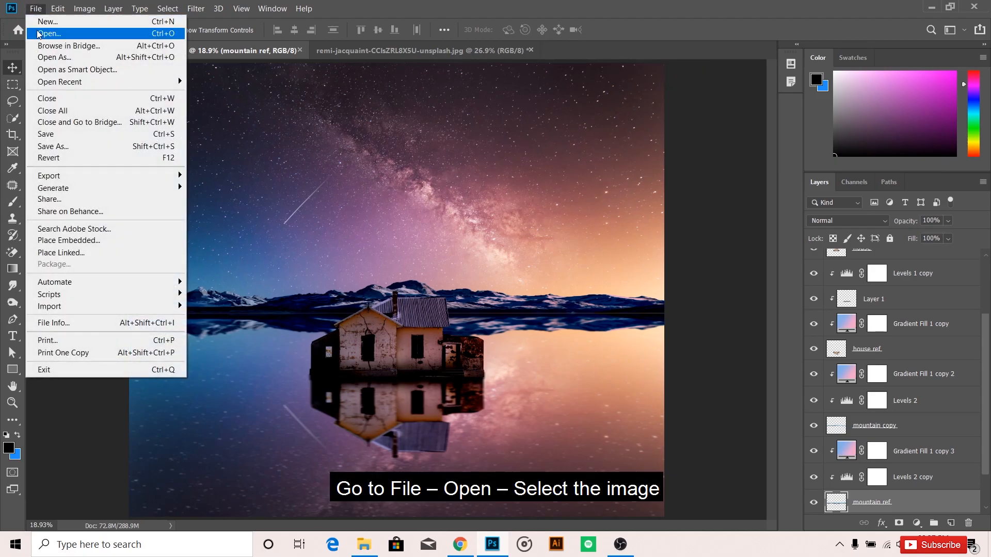
{"action": "left_click", "coordinate": [36, 30]}
{"action": "type", "text": "moo"}
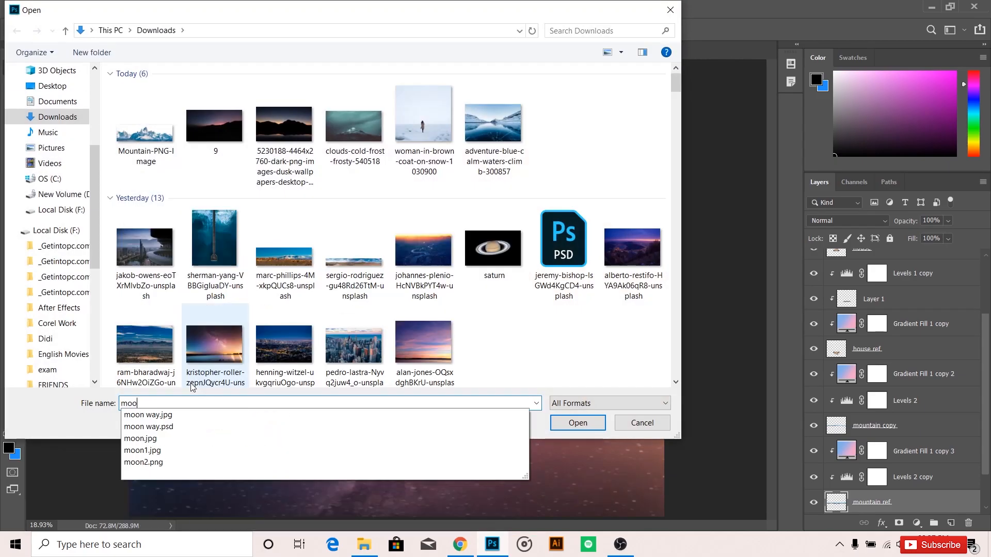
{"action": "left_click", "coordinate": [190, 463]}
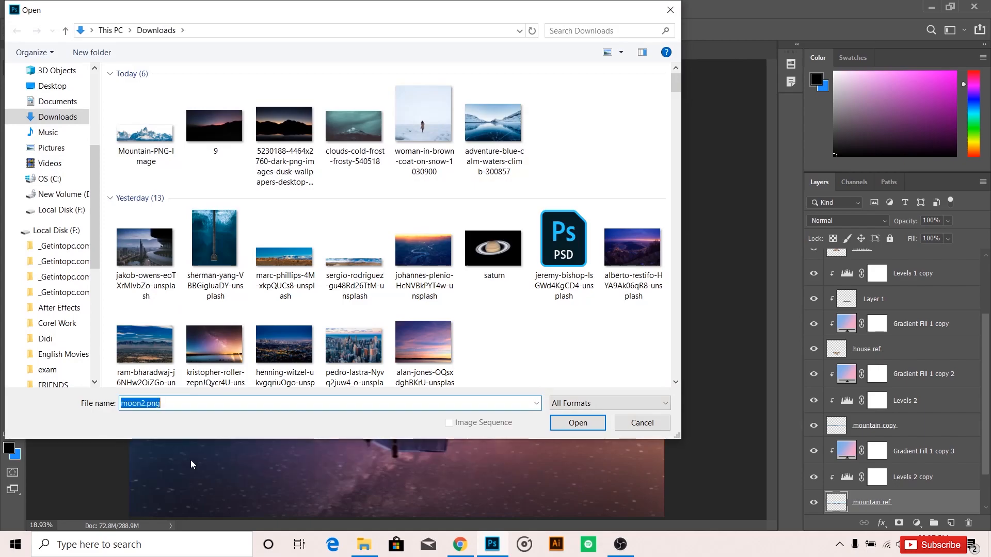
{"action": "left_click", "coordinate": [553, 423]}
Copy the moon into the sky of the house composite and move its layer to the top of the stack.
{"action": "left_click_drag", "start_coordinate": [496, 299], "coordinate": [559, 151]}
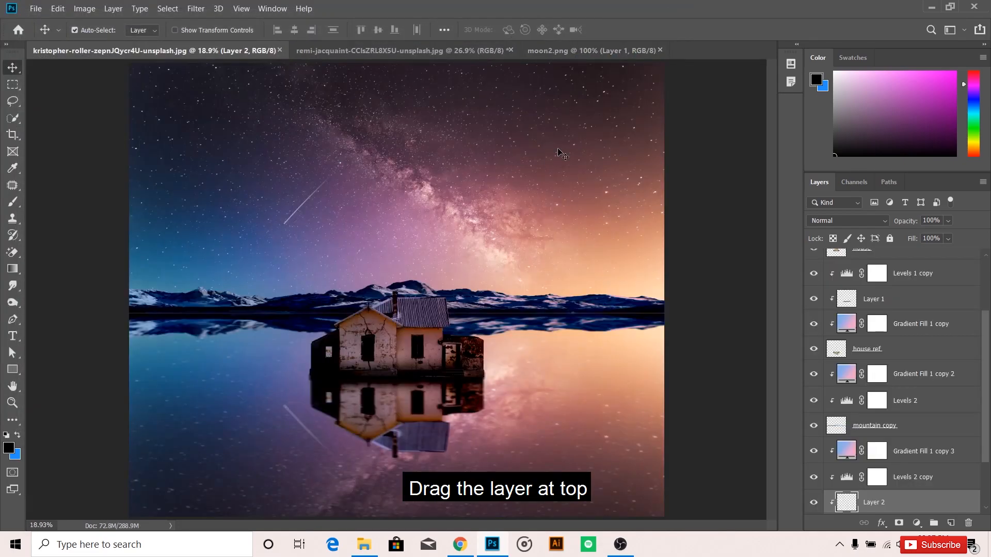
{"action": "left_click_drag", "start_coordinate": [896, 502], "coordinate": [920, 259]}
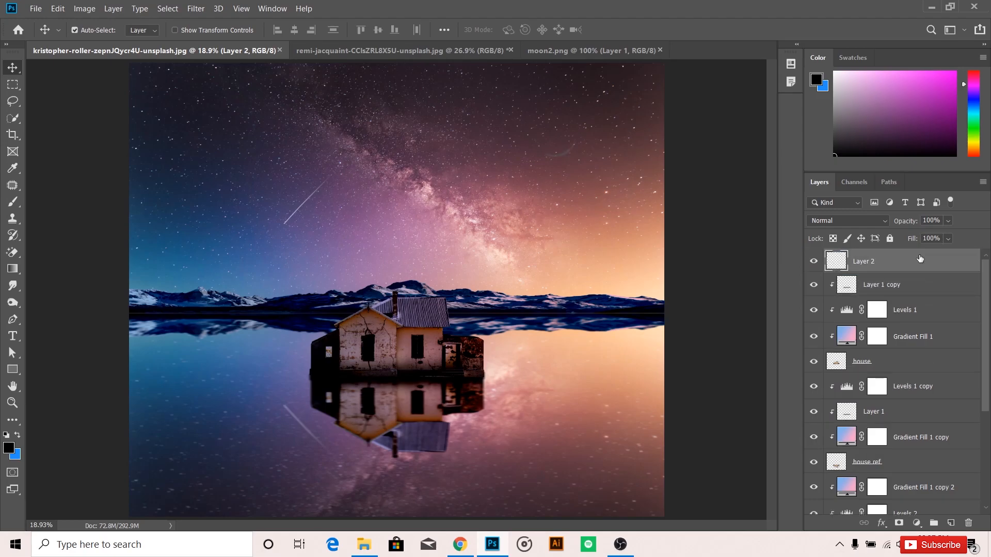
{"action": "scroll", "coordinate": [929, 434], "scroll_direction": "down", "scroll_amount": 5}
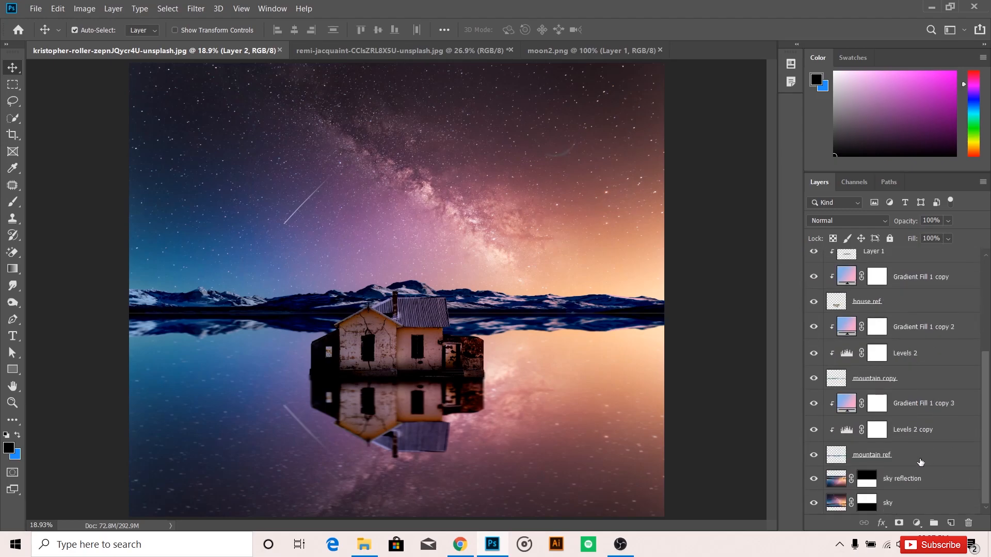
{"action": "scroll", "coordinate": [920, 454], "scroll_direction": "up", "scroll_amount": 5}
Rename the new top layer as moon.
{"action": "double_click", "coordinate": [872, 260]}
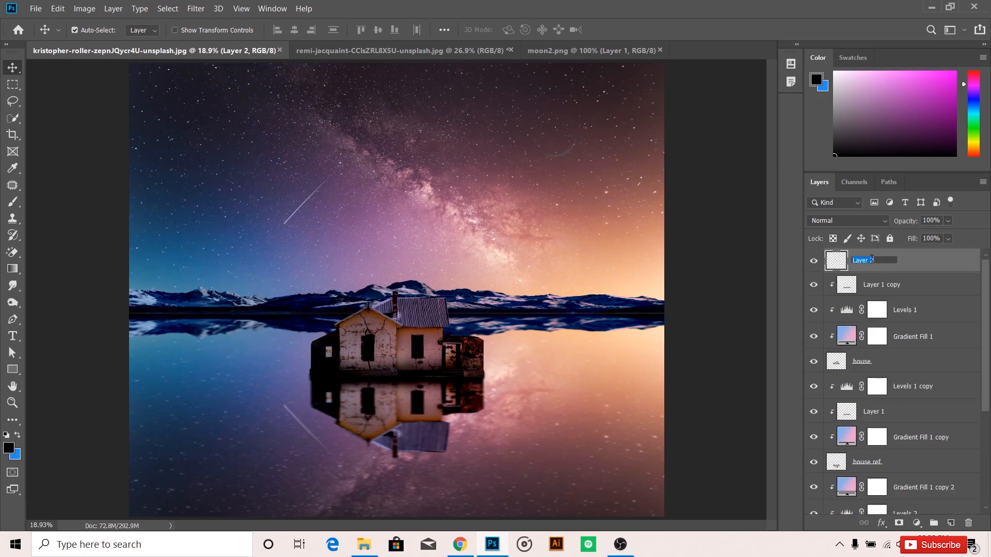
{"action": "type", "text": "moon"}
{"action": "key", "text": "Return"}
Add a white (ffffff) Color Overlay to the moon layer with Normal blend mode and 92% opacity.
{"action": "left_click", "coordinate": [880, 522]}
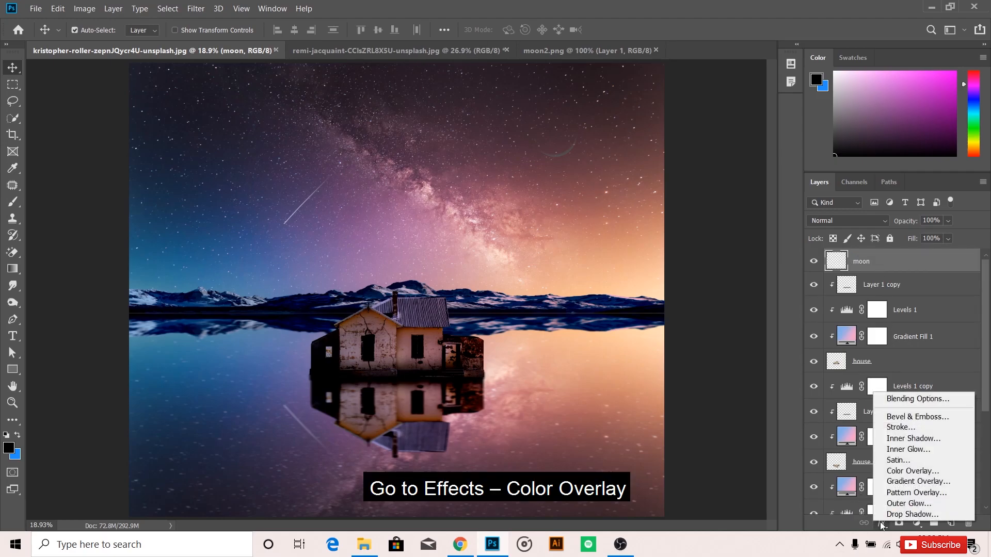
{"action": "left_click", "coordinate": [896, 470]}
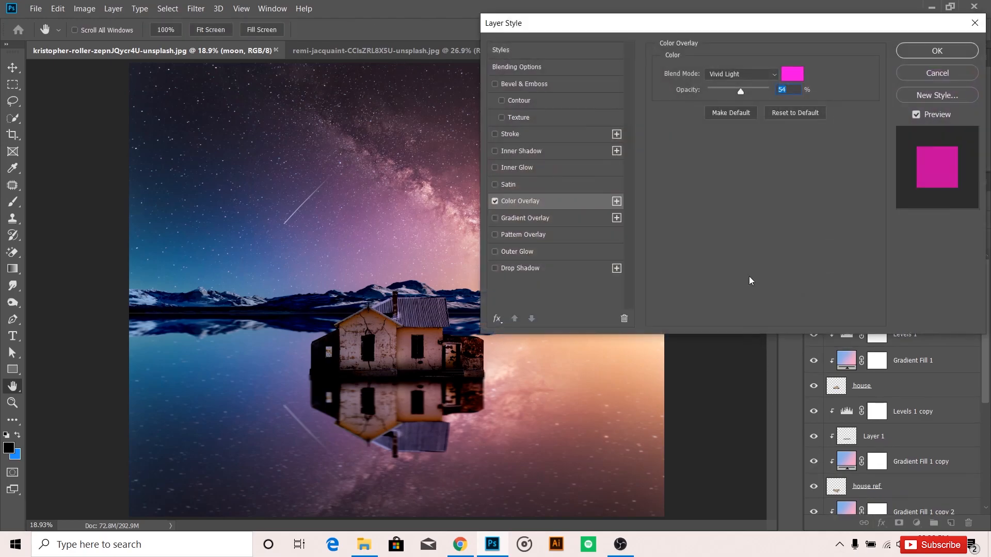
{"action": "left_click_drag", "start_coordinate": [790, 29], "coordinate": [810, 213]}
{"action": "left_click", "coordinate": [819, 260]}
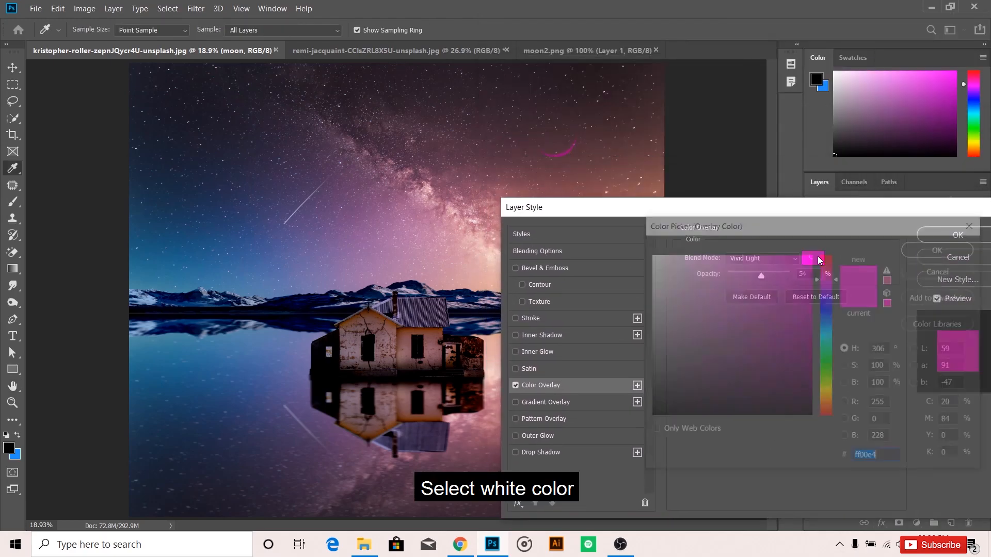
{"action": "type", "text": "ffffff"}
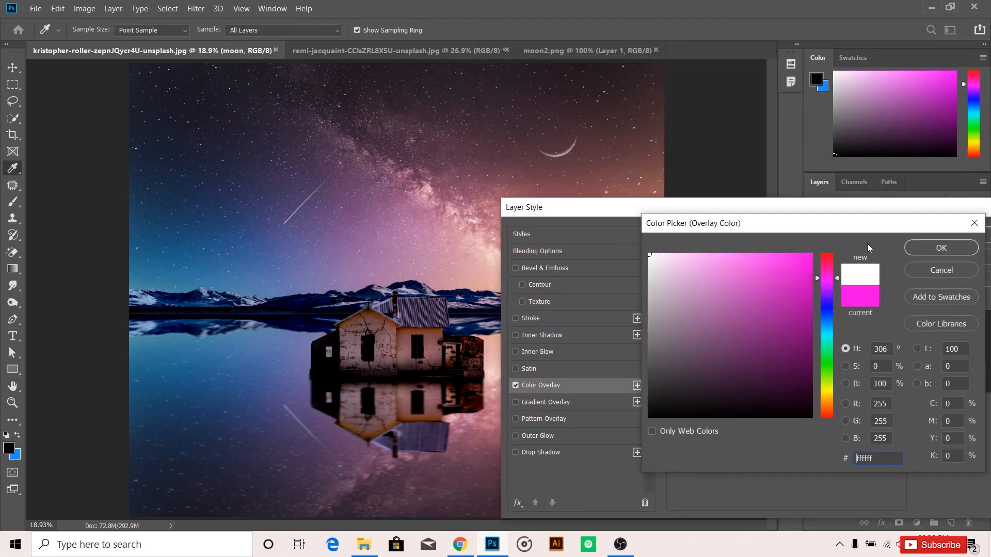
{"action": "left_click", "coordinate": [940, 248]}
{"action": "left_click", "coordinate": [769, 258]}
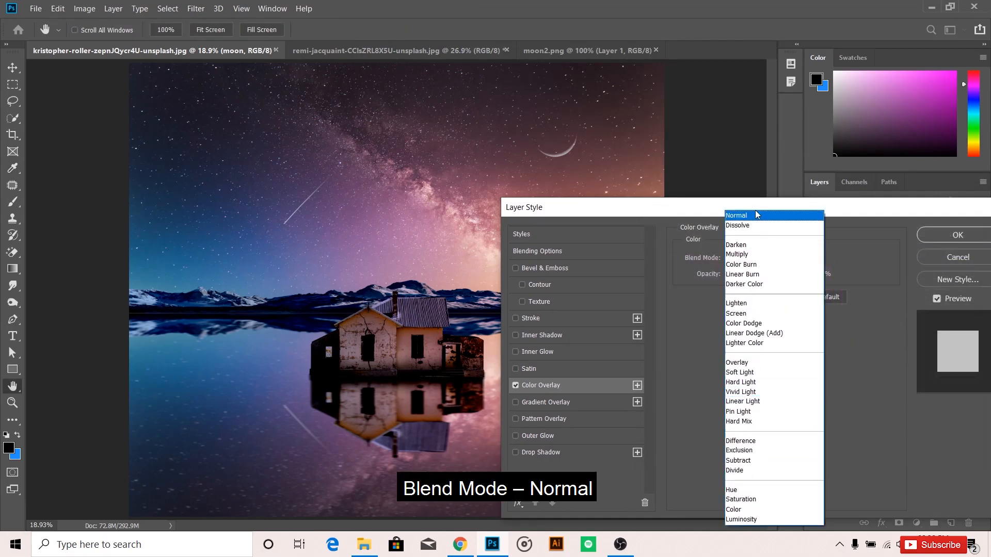
{"action": "left_click", "coordinate": [756, 215]}
{"action": "left_click", "coordinate": [762, 277]}
{"action": "left_click_drag", "start_coordinate": [765, 277], "coordinate": [784, 275]}
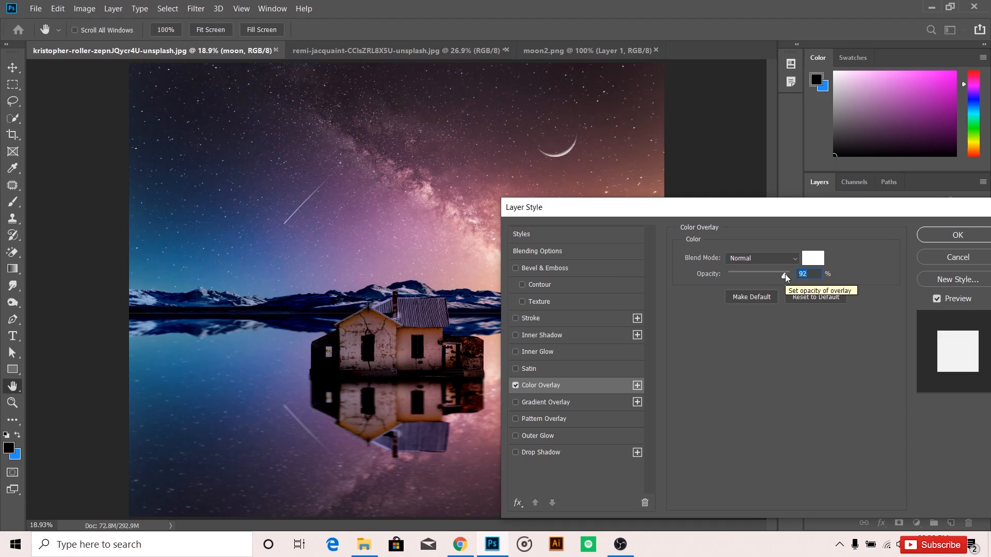
Add a white Outer Glow with a size of 27 px to the moon and apply the layer style.
{"action": "left_click", "coordinate": [582, 437]}
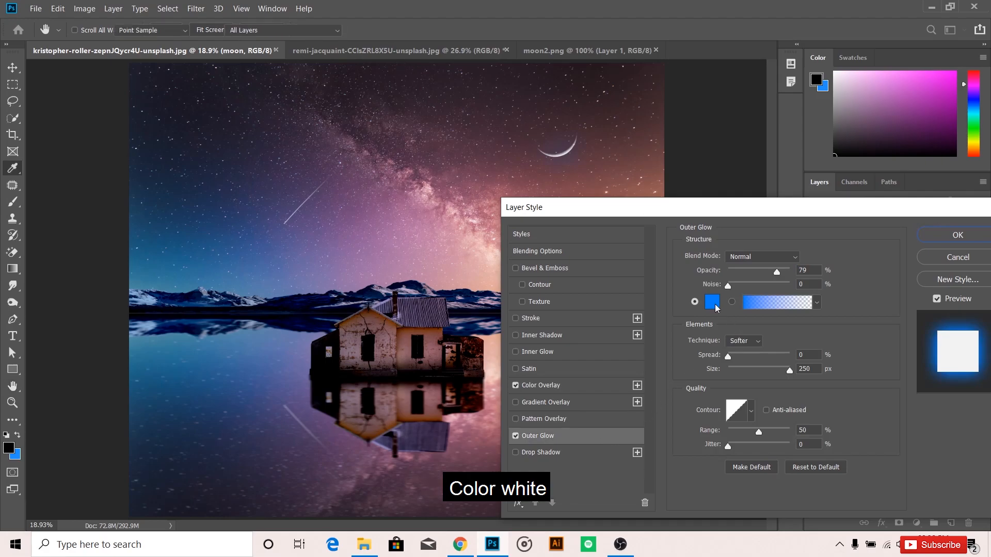
{"action": "left_click", "coordinate": [715, 303]}
{"action": "left_click_drag", "start_coordinate": [670, 278], "coordinate": [618, 227]}
{"action": "left_click", "coordinate": [919, 250]}
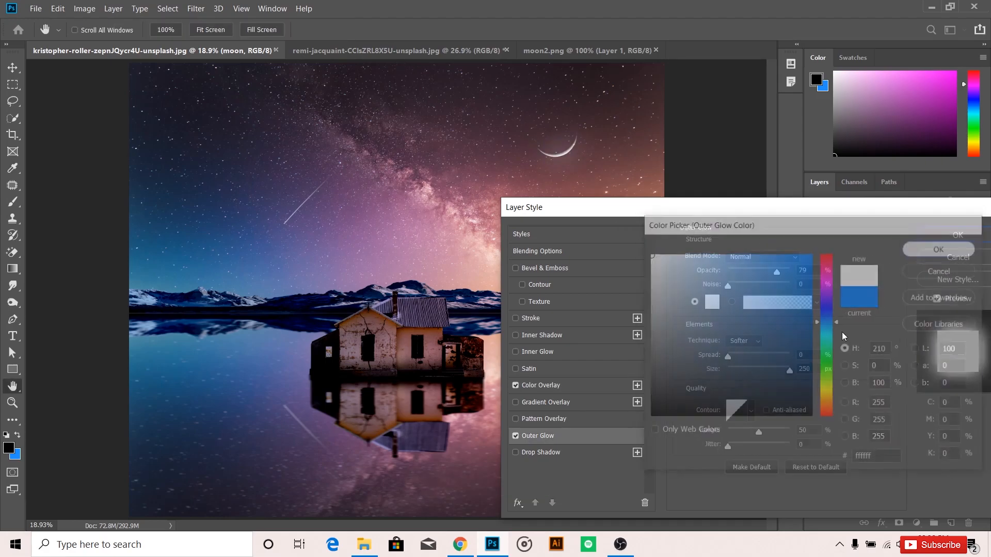
{"action": "left_click_drag", "start_coordinate": [789, 373], "coordinate": [738, 372]}
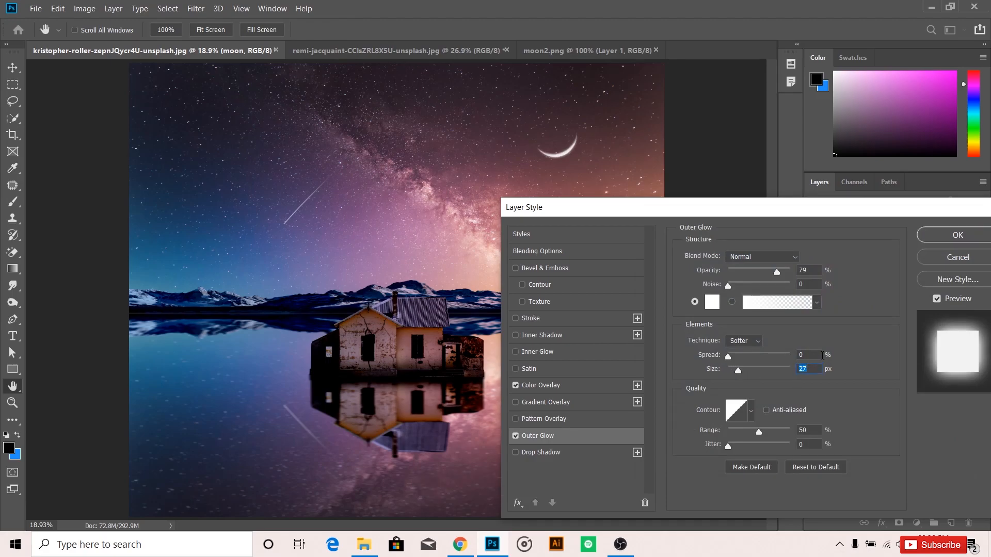
{"action": "left_click", "coordinate": [957, 235]}
Move the moon slightly up and right in the sky and rotate it a little counterclockwise.
{"action": "left_click_drag", "start_coordinate": [568, 153], "coordinate": [586, 123]}
{"action": "key", "text": "ctrl+t"}
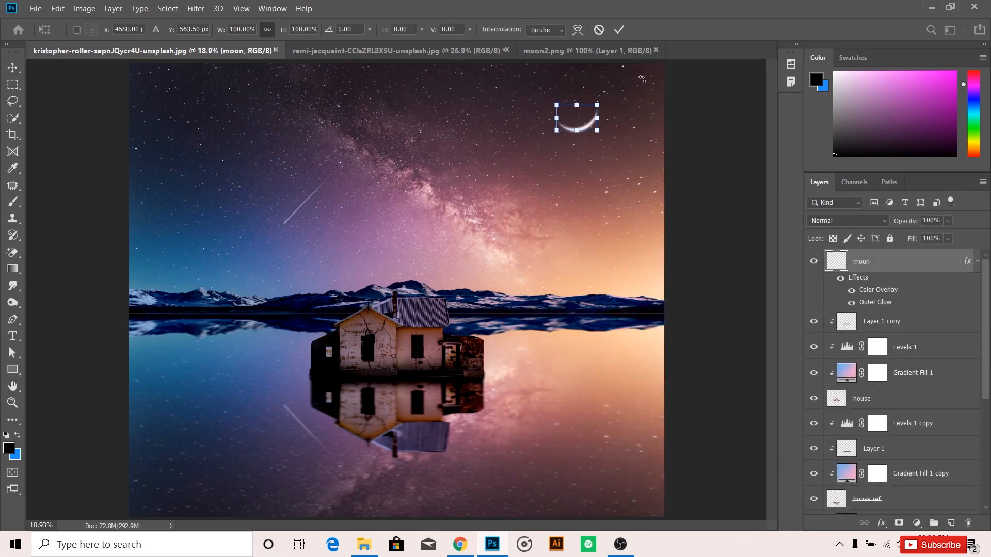
{"action": "left_click_drag", "start_coordinate": [631, 93], "coordinate": [623, 99]}
{"action": "key", "text": "Return"}
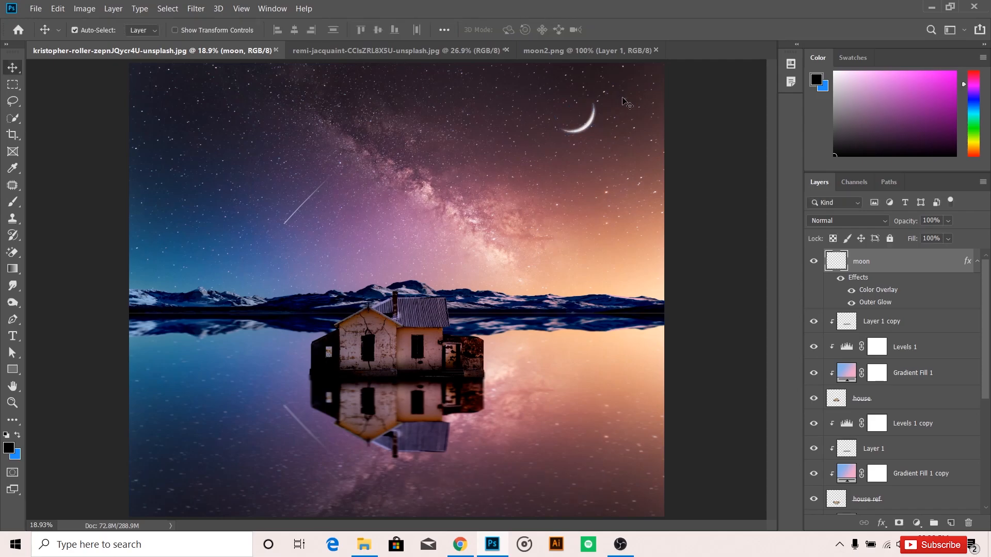
Duplicate the moon layer and rename the copy as moon ref.
{"action": "key", "text": "ctrl+j"}
{"action": "double_click", "coordinate": [872, 260]}
{"action": "left_click_drag", "start_coordinate": [872, 260], "coordinate": [895, 257]}
{"action": "type", "text": "re"}
{"action": "key", "text": "Return"}
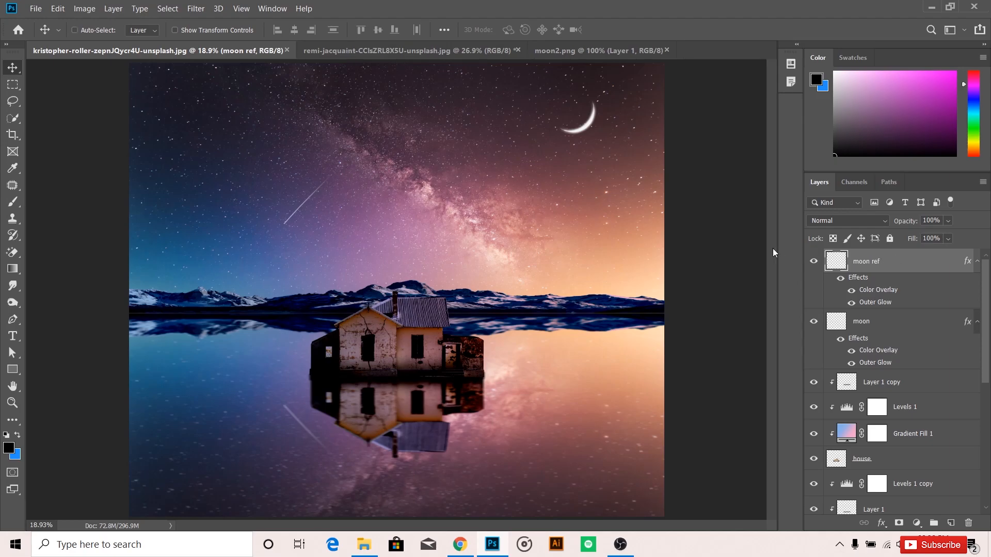
Flip the moon ref layer vertically and move it straight down into the water as the moon's reflection.
{"action": "key", "text": "ctrl+t"}
{"action": "right_click", "coordinate": [588, 127]}
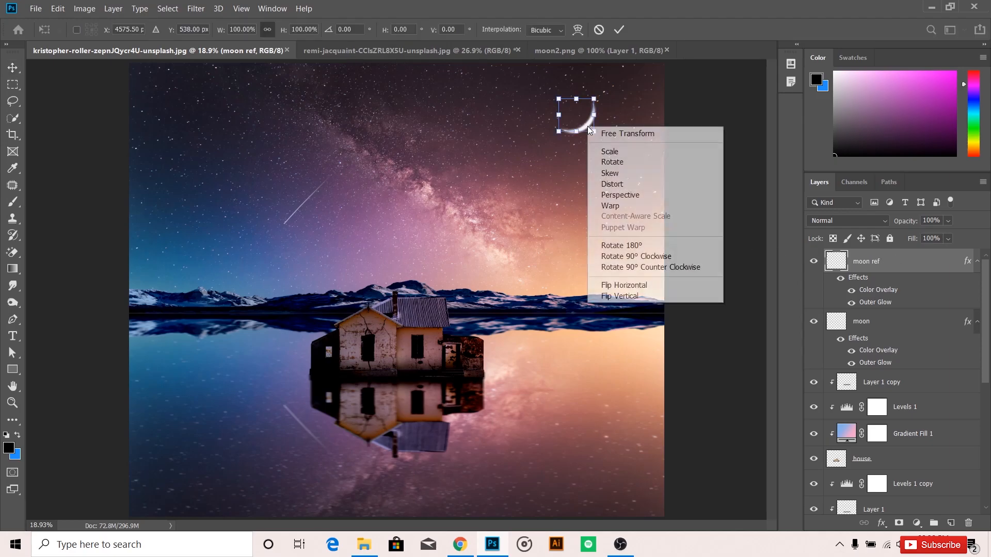
{"action": "left_click", "coordinate": [624, 296]}
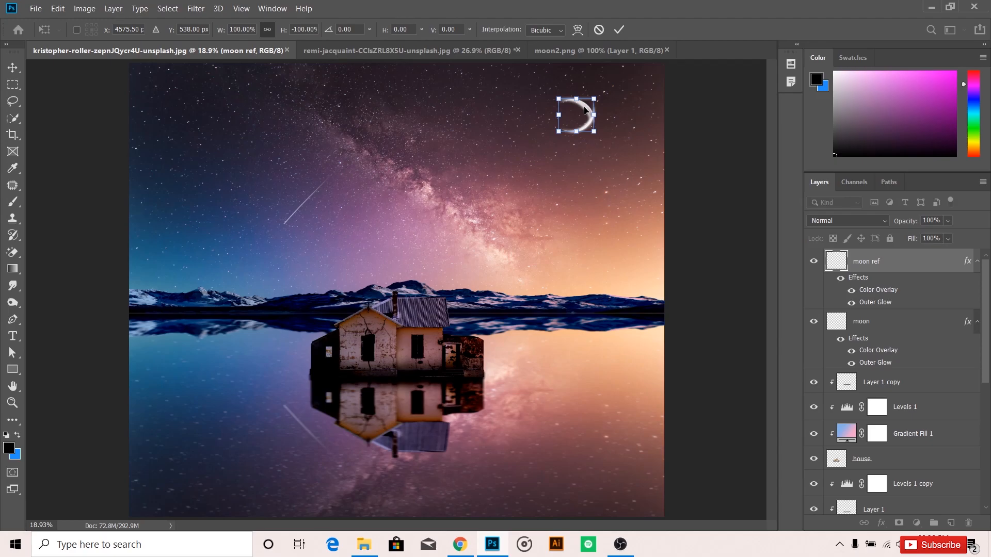
{"action": "left_click_drag", "start_coordinate": [584, 131], "coordinate": [615, 472]}
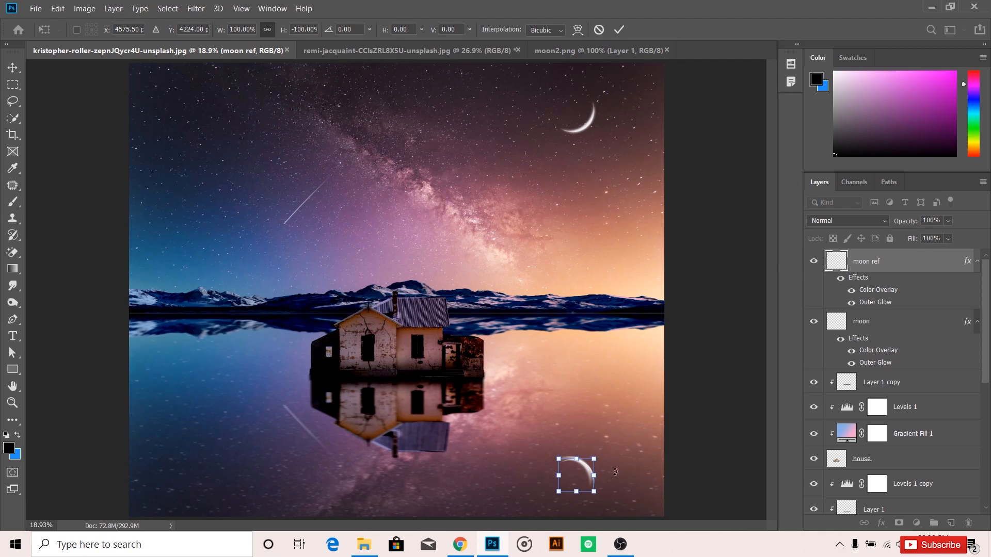
{"action": "key", "text": "Return"}
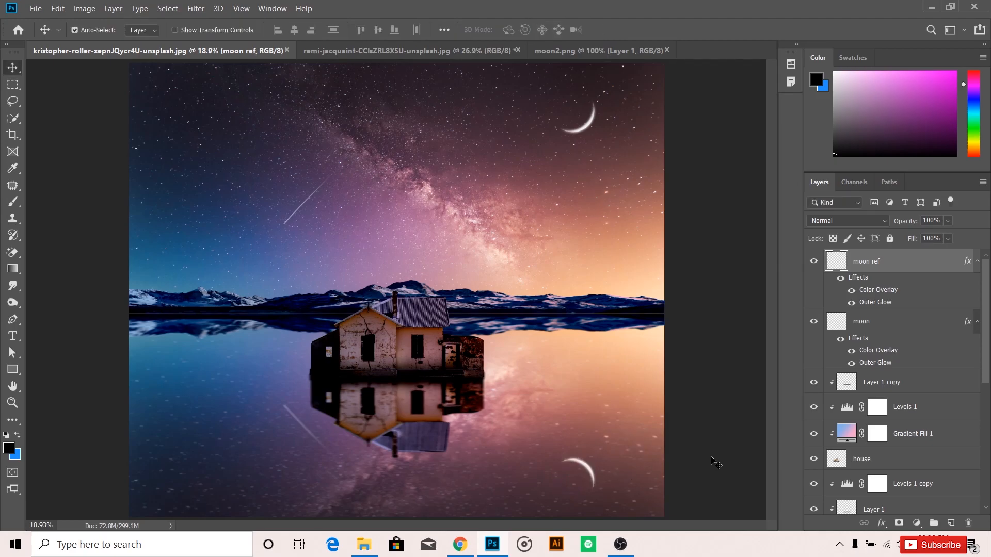
Apply a Motion Blur with a distance of 10 pixels to the moon ref layer.
{"action": "left_click", "coordinate": [191, 9]}
{"action": "mouse_move", "coordinate": [251, 150]}
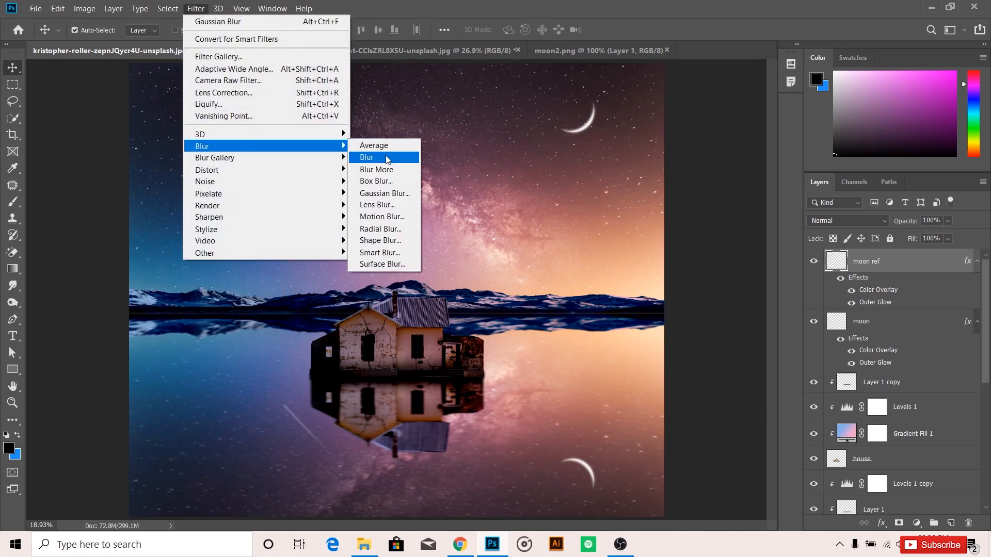
{"action": "left_click", "coordinate": [382, 217]}
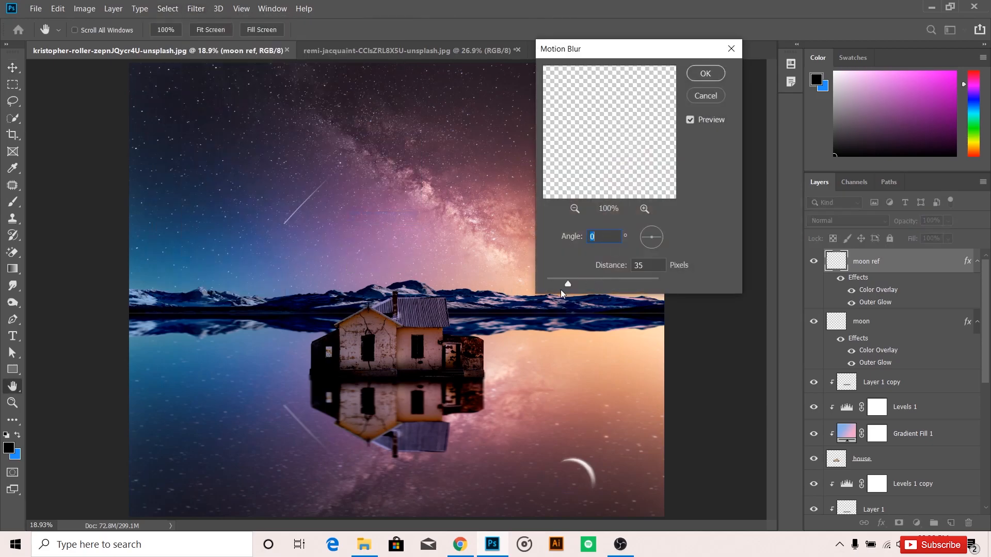
{"action": "left_click", "coordinate": [563, 284]}
{"action": "type", "text": "10"}
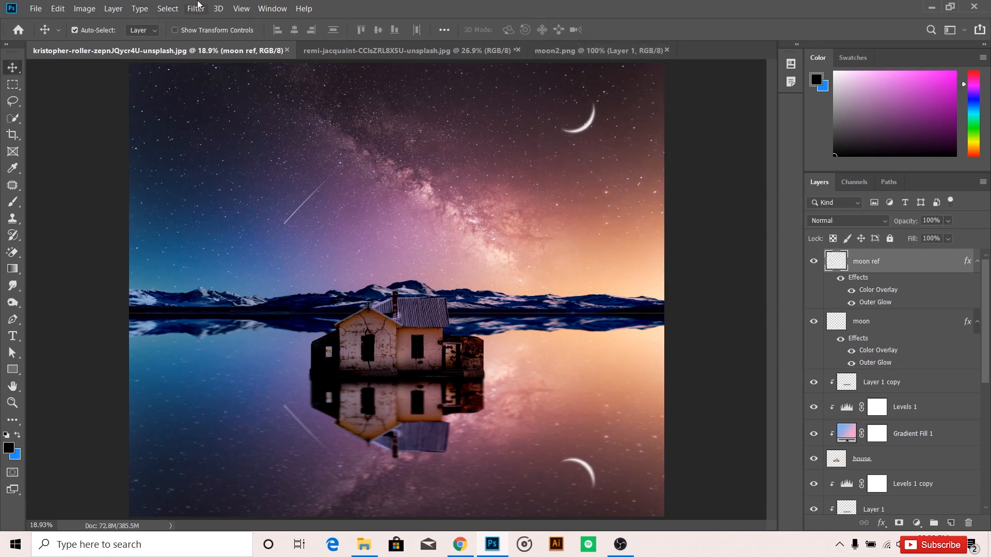
Apply a Gaussian Blur with a radius of 6 pixels to the moon ref layer.
{"action": "left_click", "coordinate": [196, 7]}
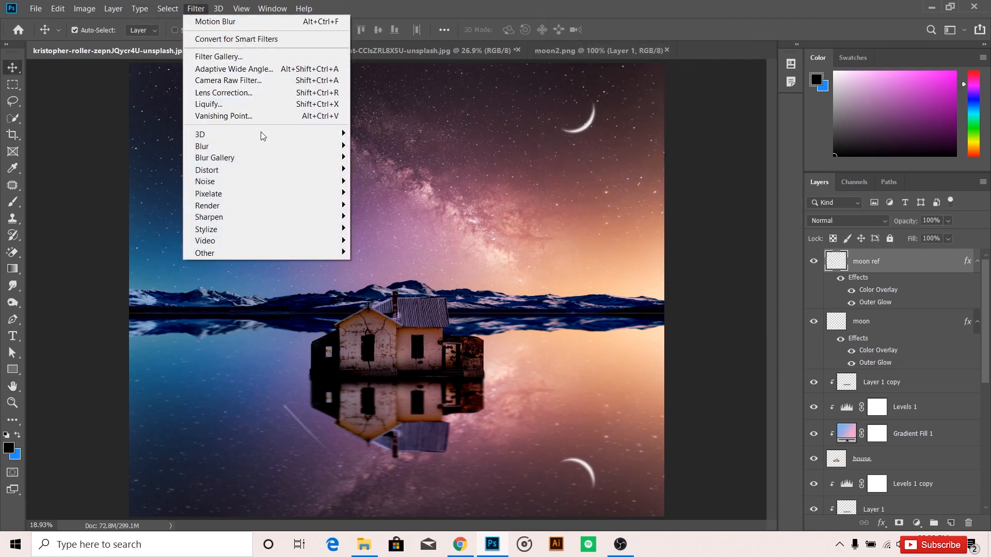
{"action": "mouse_move", "coordinate": [287, 146]}
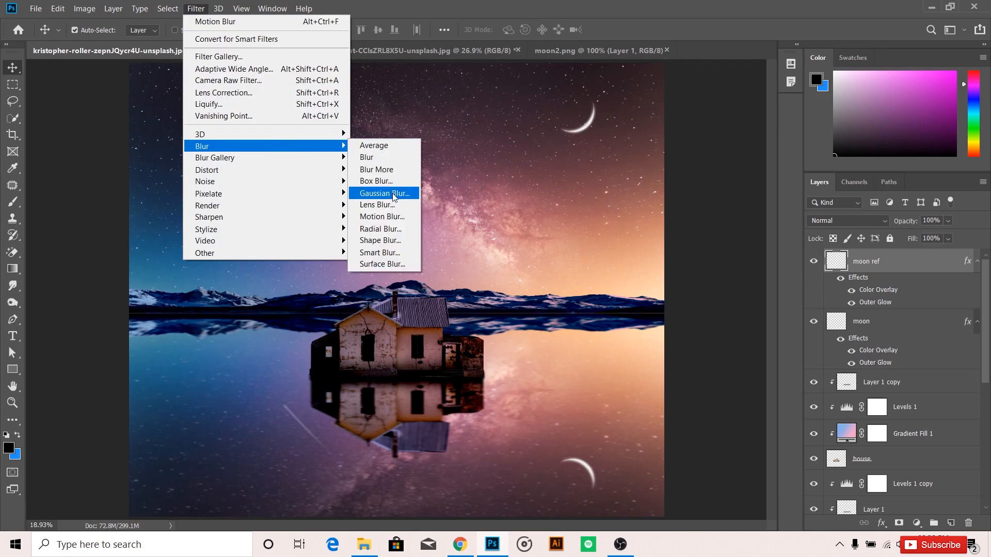
{"action": "left_click", "coordinate": [385, 193]}
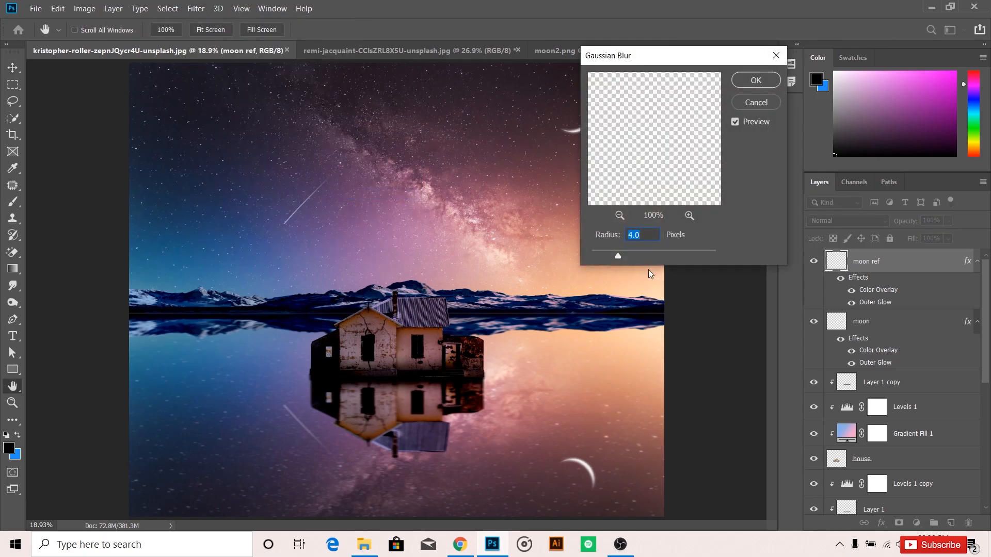
{"action": "type", "text": "6"}
{"action": "key", "text": "Return"}
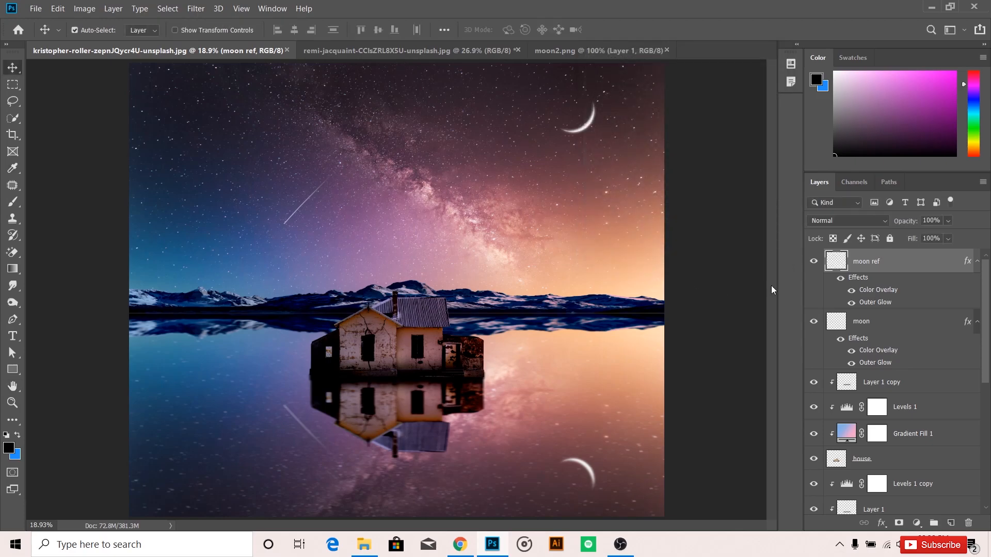
Lower the opacity of the moon ref layer to 73%.
{"action": "left_click", "coordinate": [948, 221]}
{"action": "left_click_drag", "start_coordinate": [963, 236], "coordinate": [945, 237]}
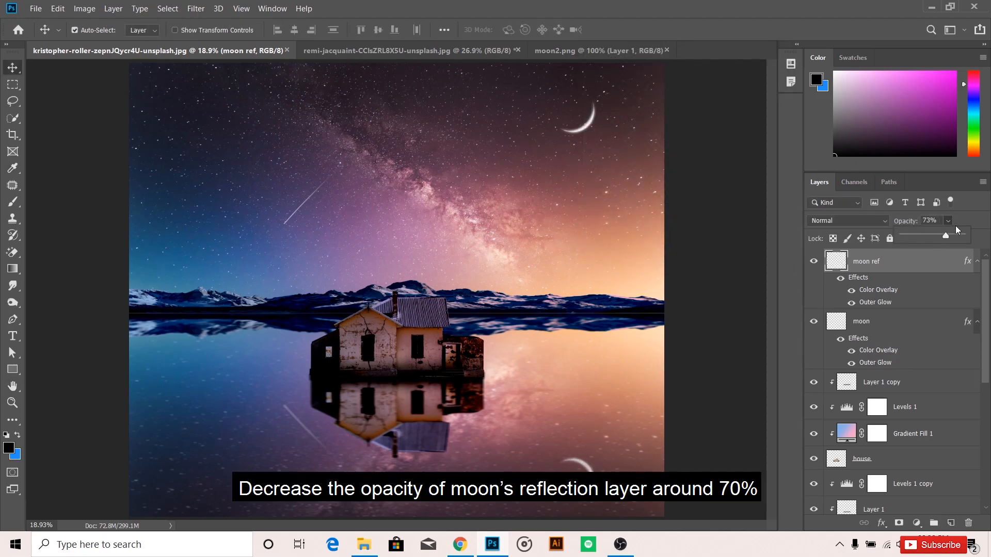
{"action": "left_click", "coordinate": [968, 216]}
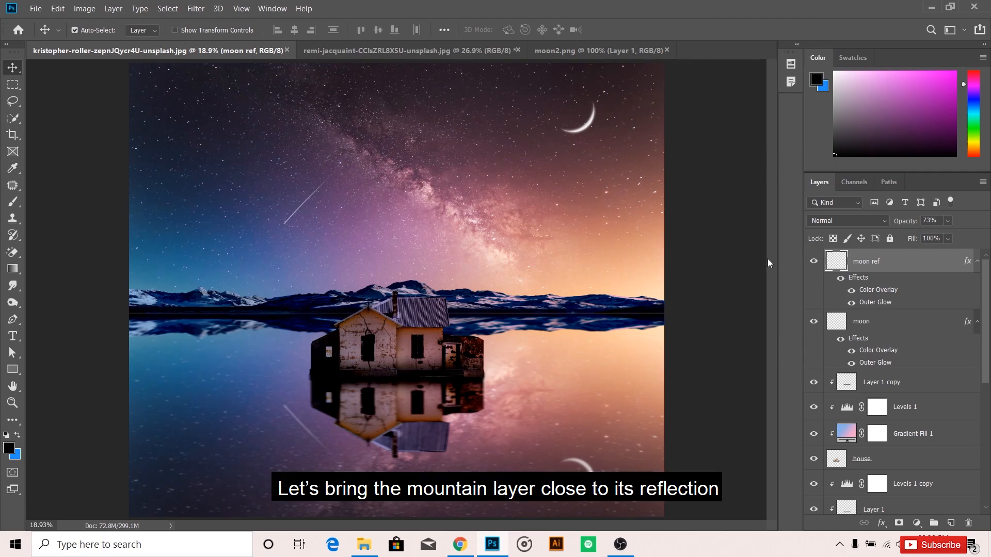
Select the mountain ref layer and close any light gap between the mountains and their reflection.
{"action": "left_click", "coordinate": [539, 306]}
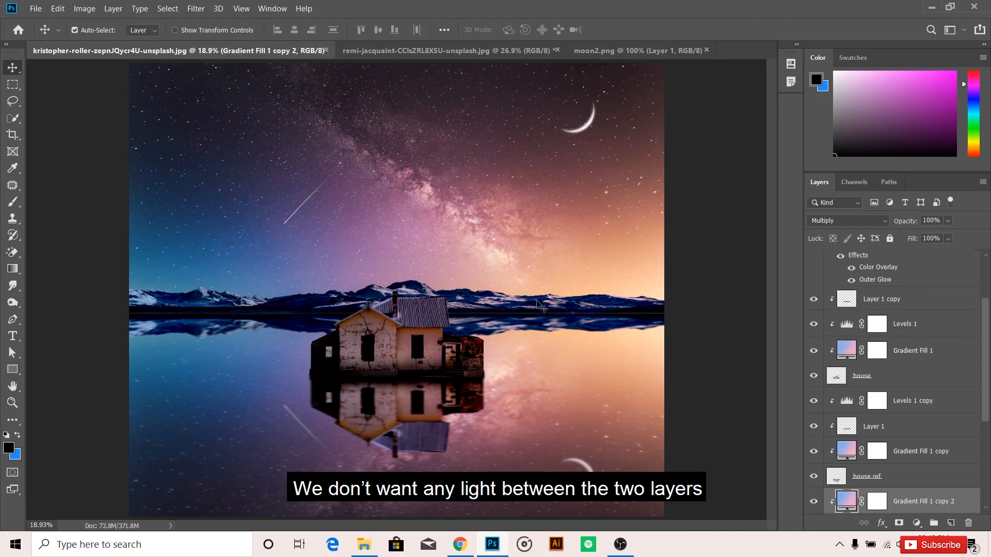
{"action": "scroll", "coordinate": [856, 449], "scroll_direction": "down", "scroll_amount": 4}
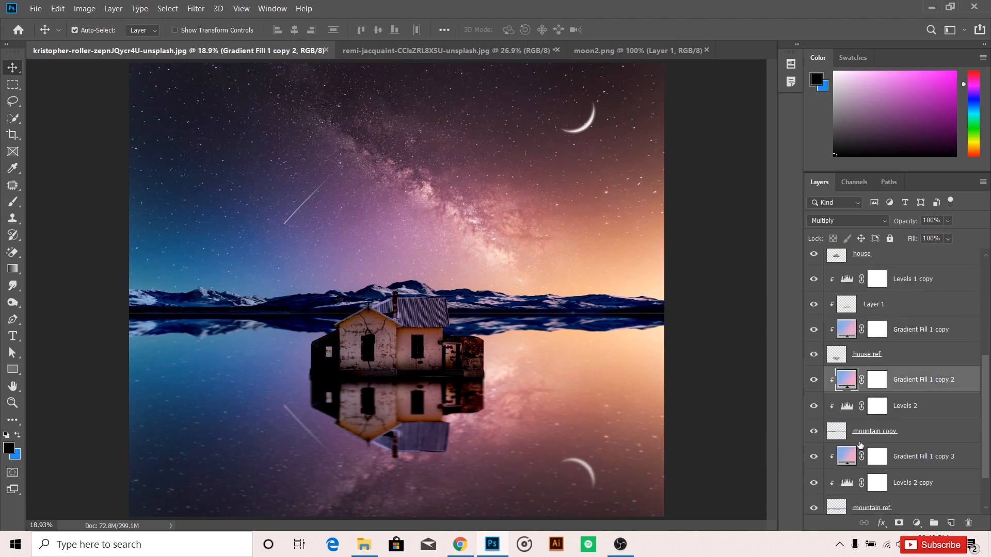
{"action": "left_click", "coordinate": [863, 437]}
{"action": "left_click", "coordinate": [536, 325]}
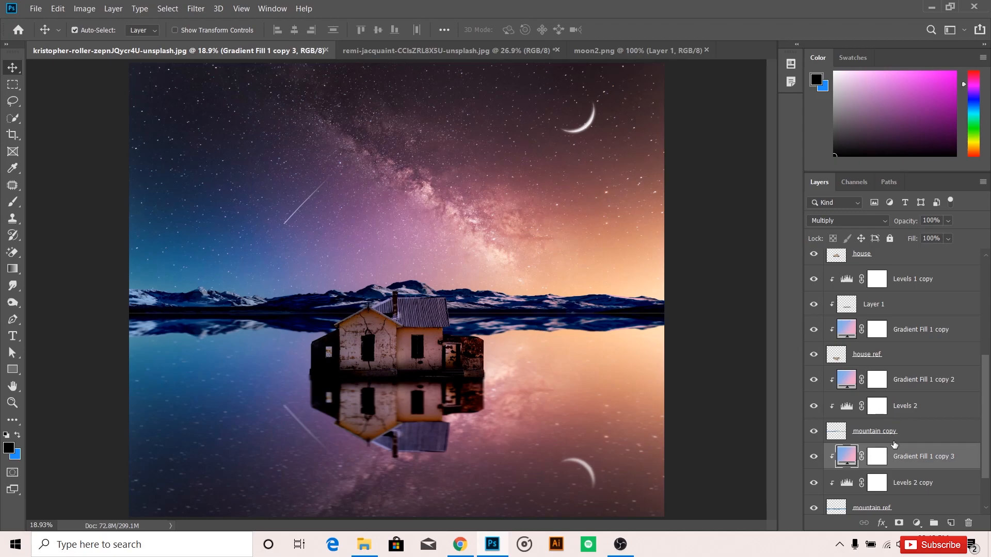
{"action": "scroll", "coordinate": [898, 433], "scroll_direction": "down", "scroll_amount": 2}
{"action": "left_click", "coordinate": [890, 462]}
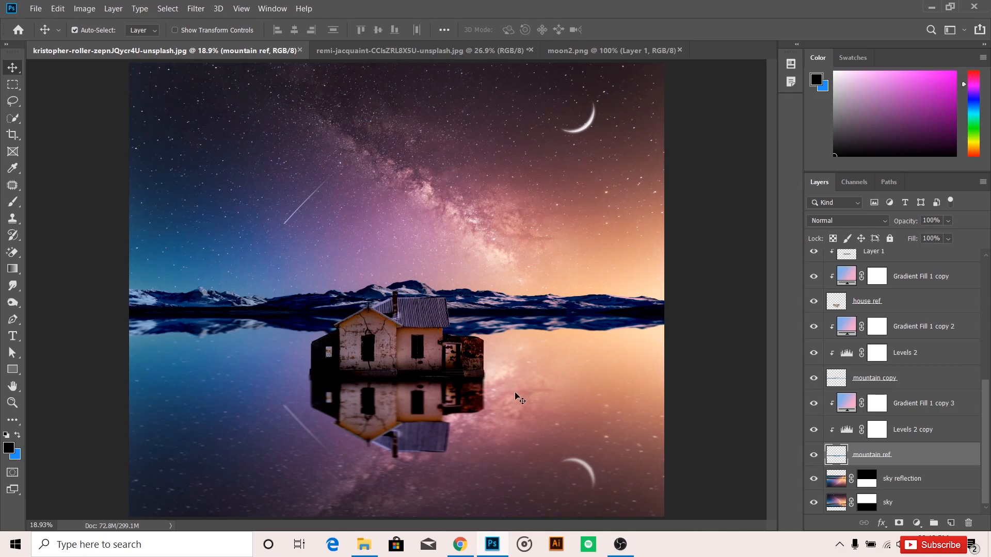
Select the house ref layer to close any gap between the base of the house and its reflection.
{"action": "scroll", "coordinate": [385, 390], "scroll_direction": "up", "scroll_amount": 5}
{"action": "scroll", "coordinate": [445, 389], "scroll_direction": "up", "scroll_amount": 4}
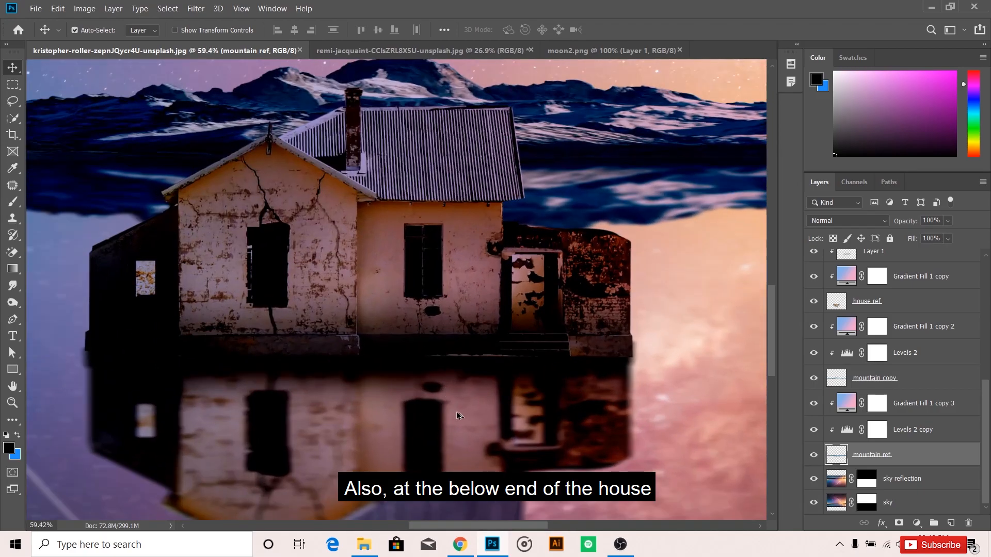
{"action": "left_click", "coordinate": [474, 439]}
{"action": "left_click", "coordinate": [840, 304]}
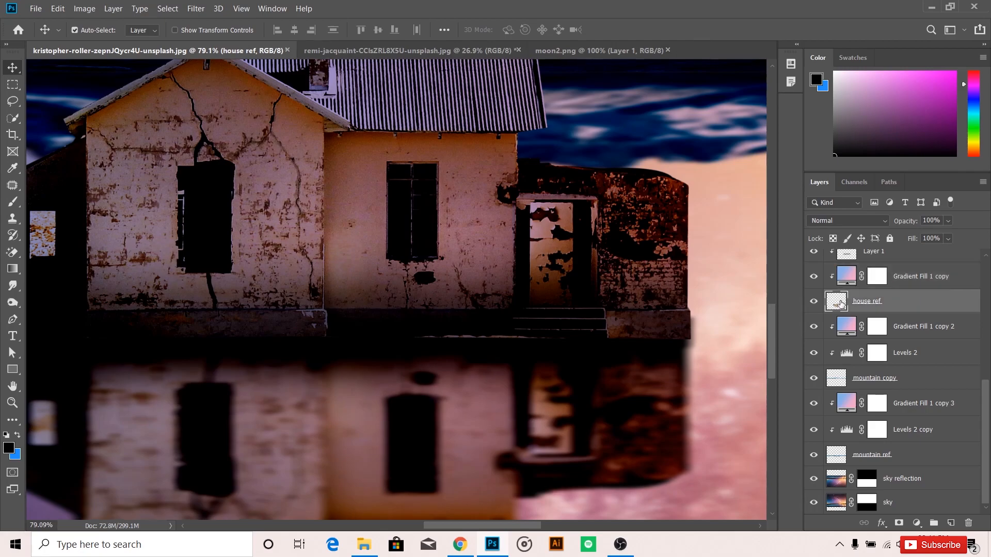
Toggle the visibility of the Layer 1 copy shading layer to check the shadow at the base of the house.
{"action": "left_click", "coordinate": [533, 336]}
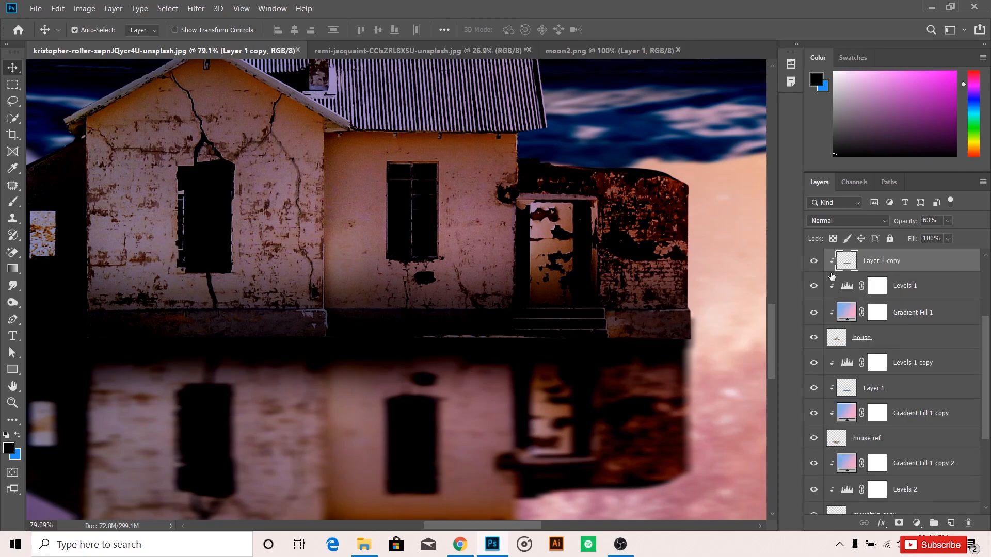
{"action": "left_click", "coordinate": [814, 262]}
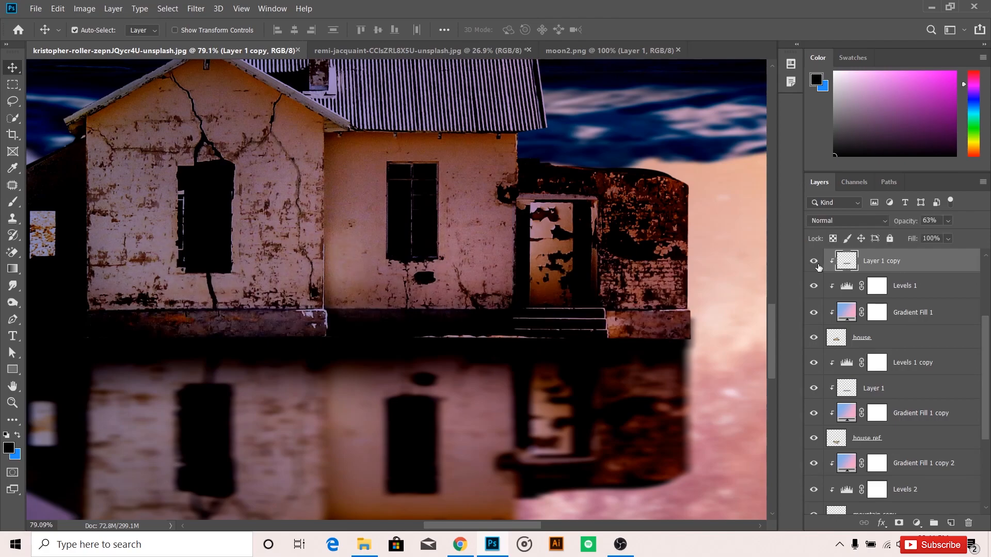
{"action": "left_click", "coordinate": [814, 261]}
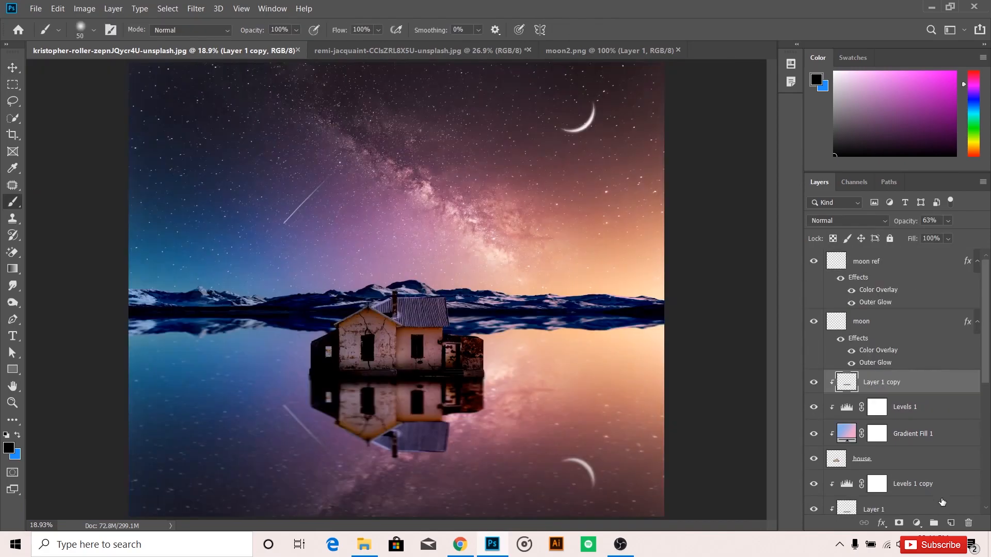
Add an empty layer above Layer 1 copy and stamp all visible layers into a merged layer above moon ref.
{"action": "left_click", "coordinate": [950, 522]}
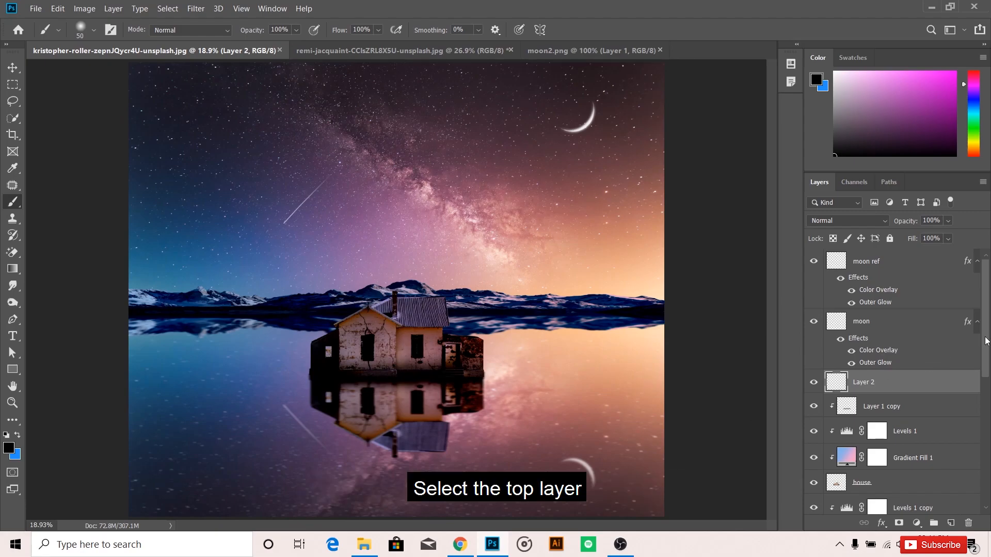
{"action": "left_click", "coordinate": [882, 262]}
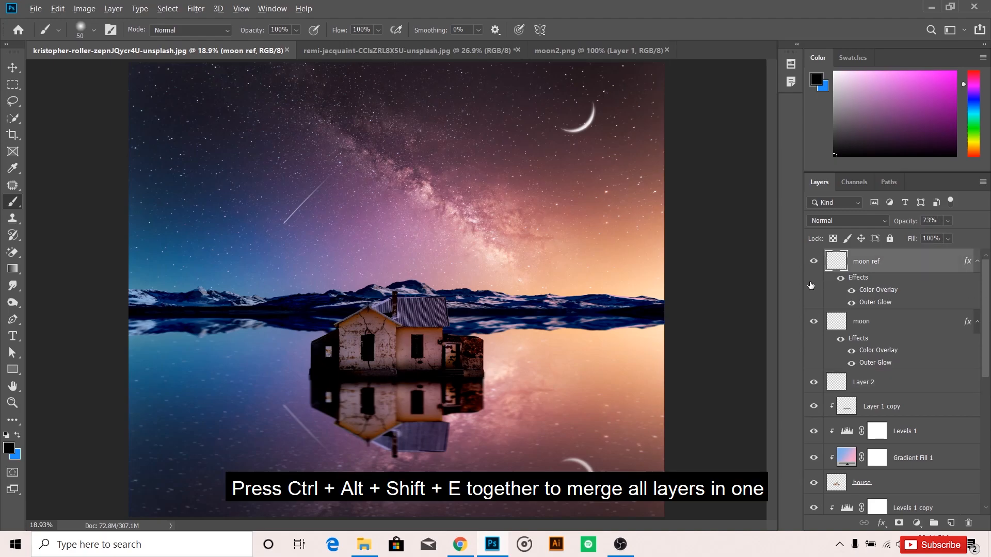
{"action": "key", "text": "ctrl+alt+shift+e"}
Add a Color Lookup adjustment layer above the merged layer using the 3Strip.look 3DLUT file.
{"action": "left_click", "coordinate": [917, 523]}
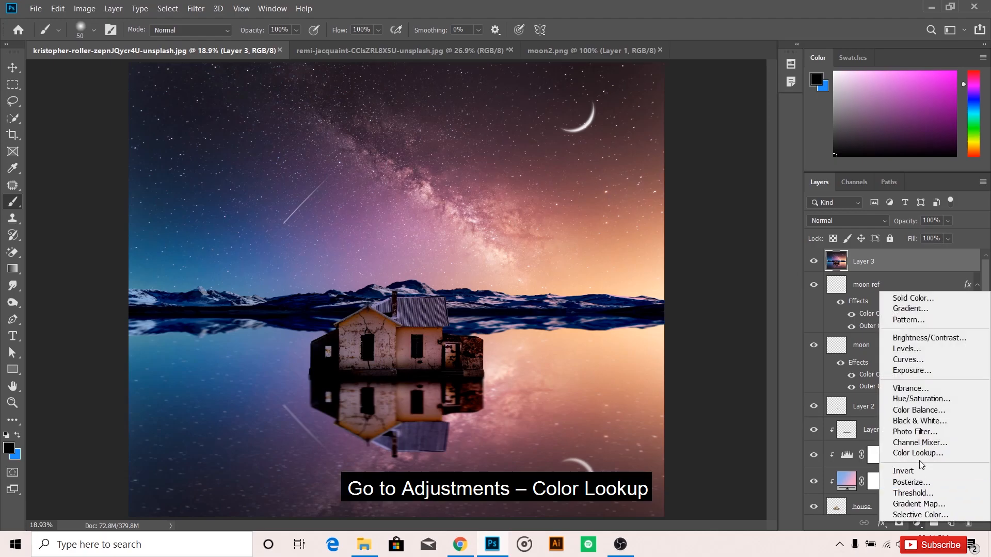
{"action": "left_click", "coordinate": [922, 452]}
{"action": "left_click", "coordinate": [805, 290]}
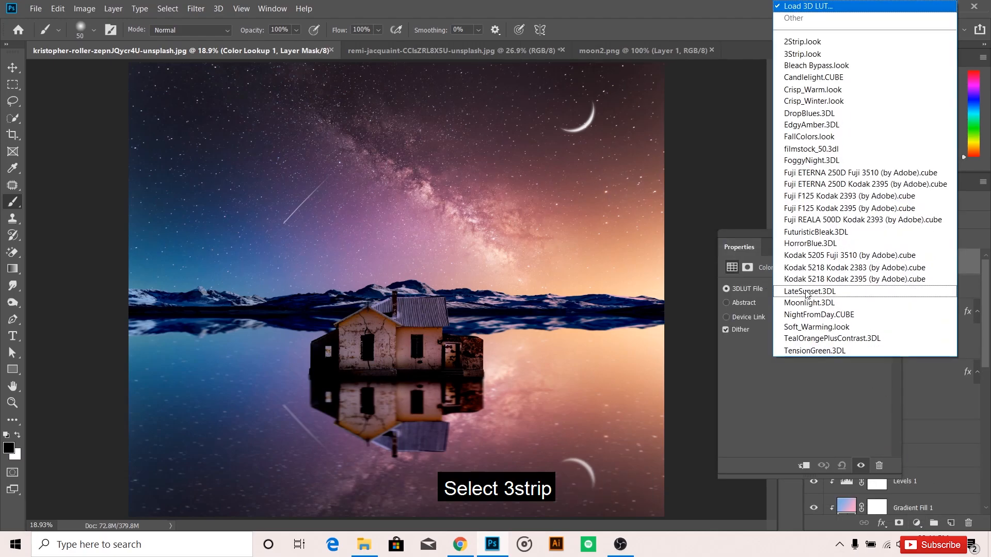
{"action": "left_click", "coordinate": [787, 56]}
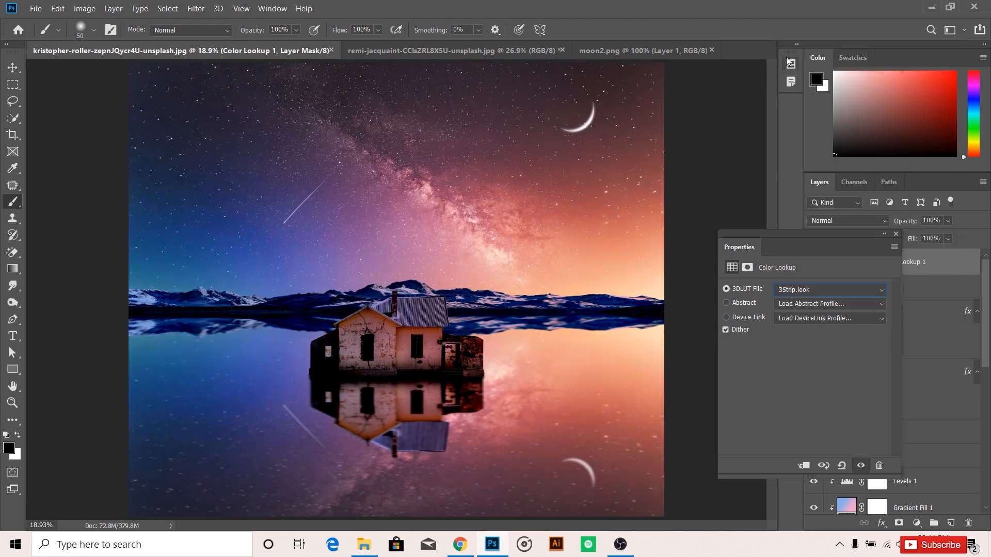
{"action": "left_click", "coordinate": [895, 234]}
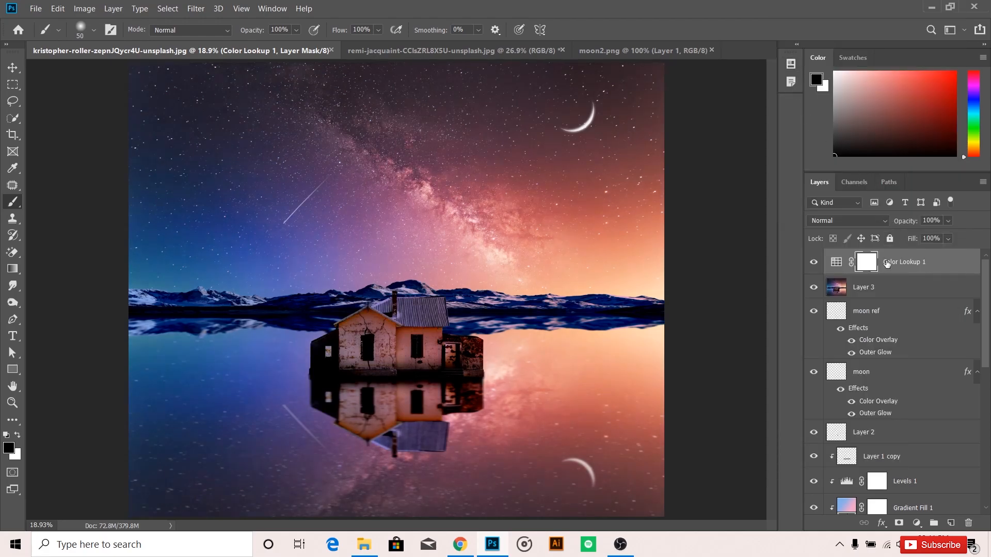